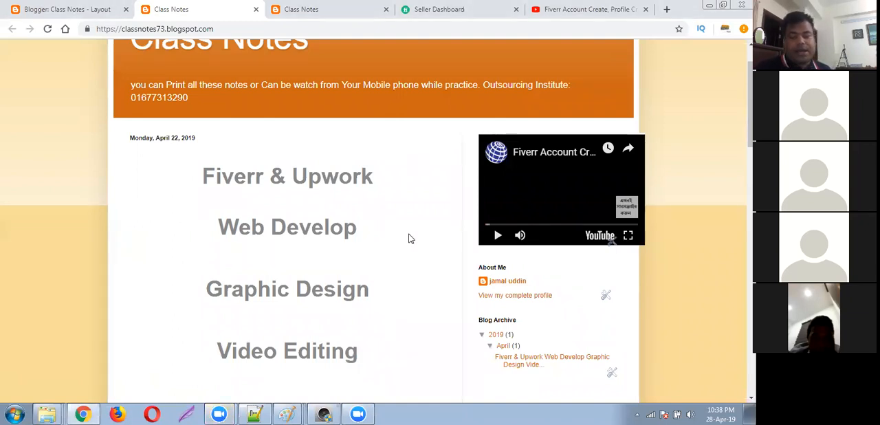
Switch to the Fiverr seller dashboard and open the seller's own profile page.
click(341, 8)
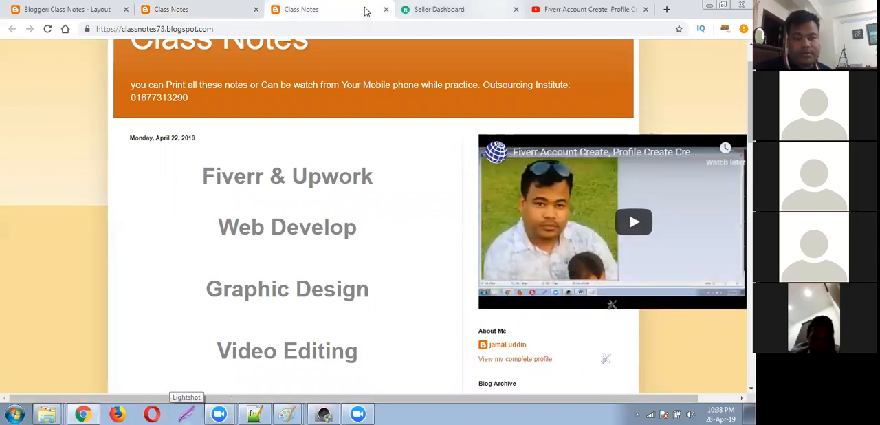
click(430, 9)
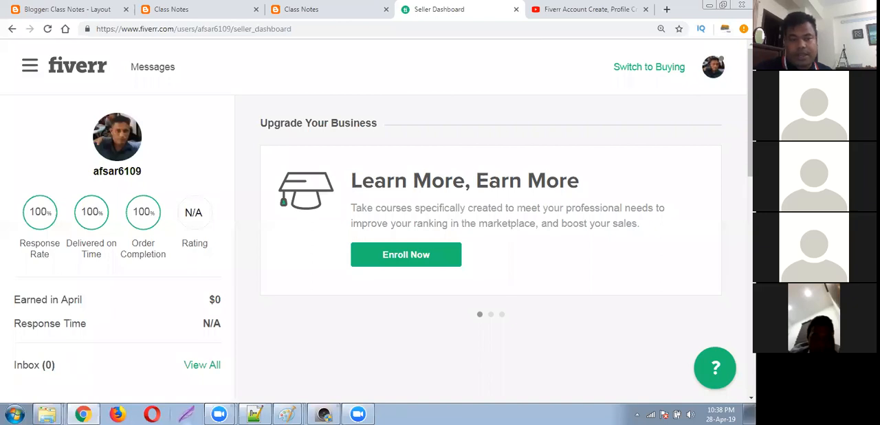
click(711, 79)
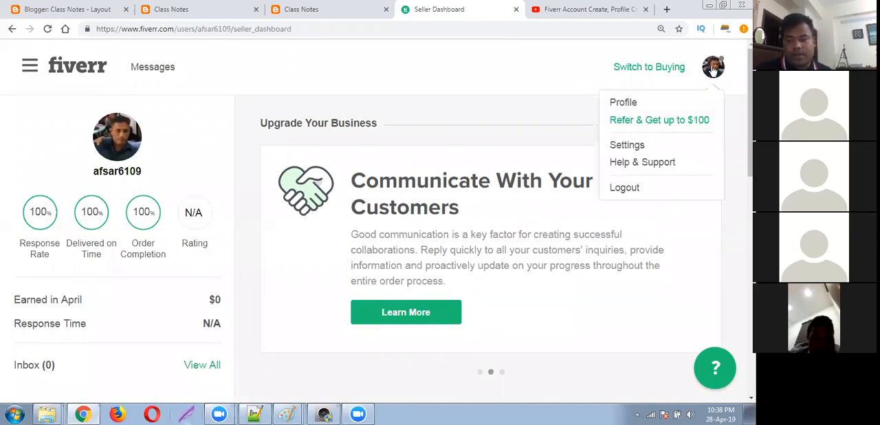
click(624, 102)
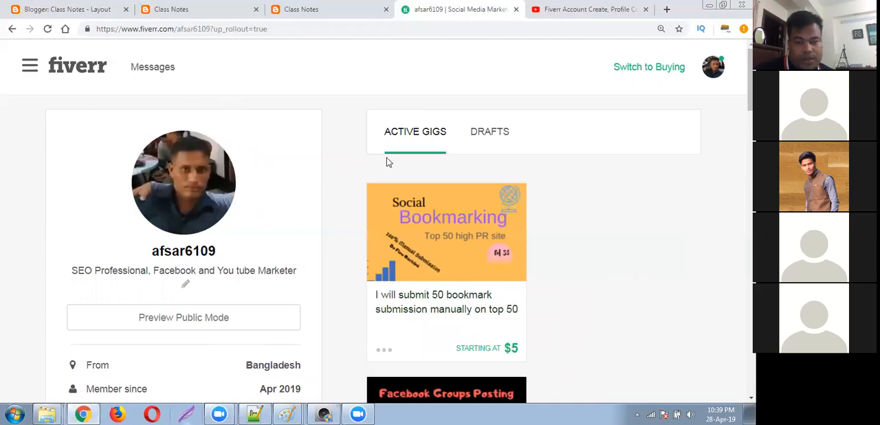
Examine the active gigs and the new-gig option on the seller's profile page.
scroll(376, 154, down, 1)
scroll(376, 153, up, 1)
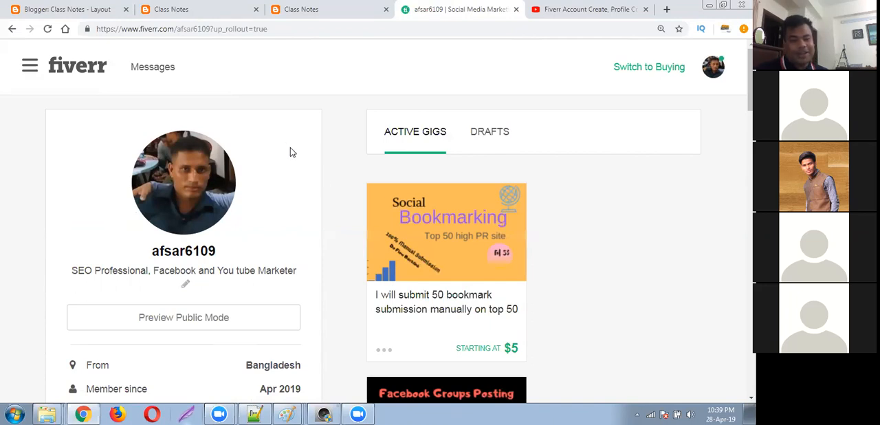
scroll(415, 192, down, 4)
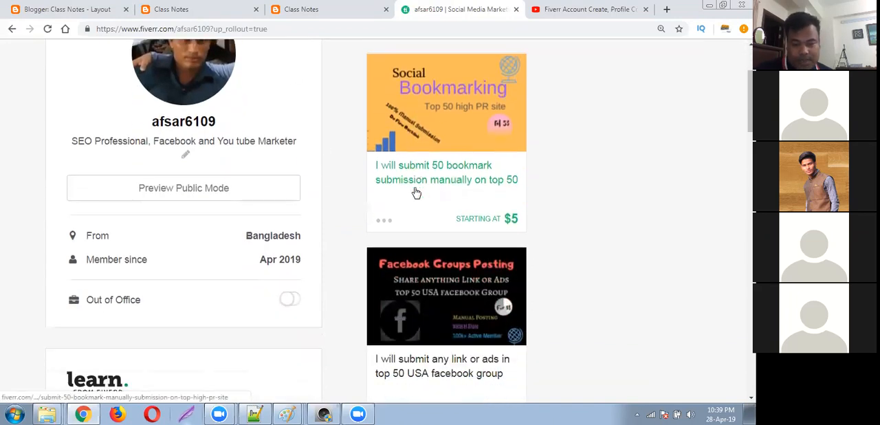
scroll(415, 192, up, 3)
scroll(418, 202, down, 3)
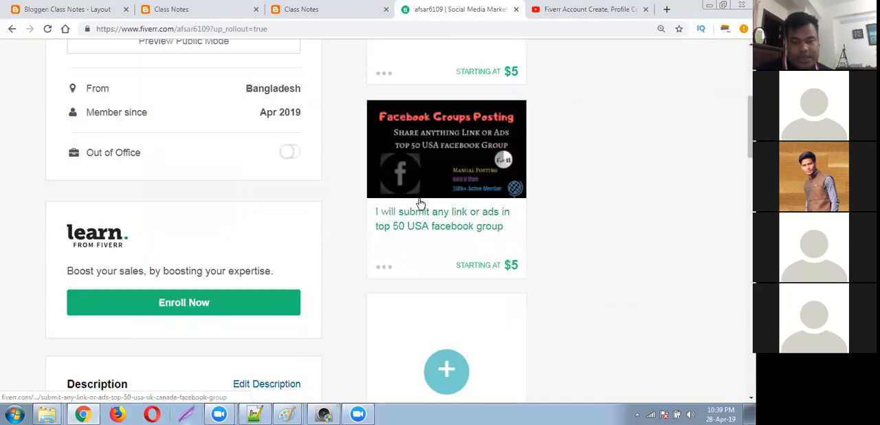
scroll(450, 317, down, 2)
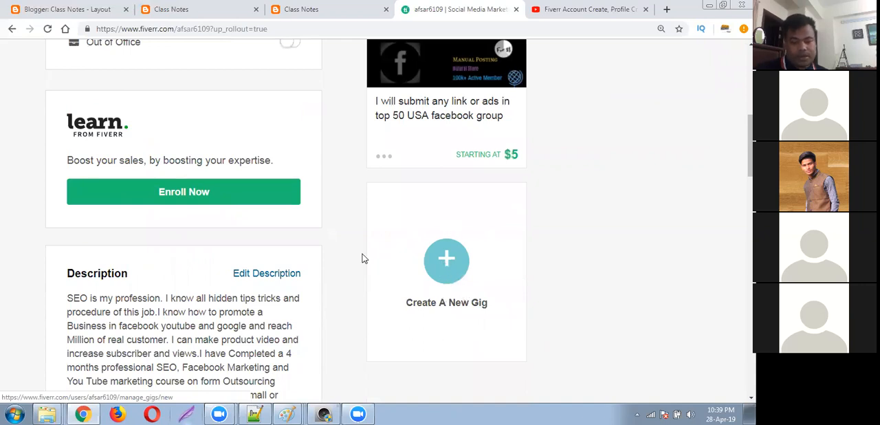
scroll(422, 192, up, 4)
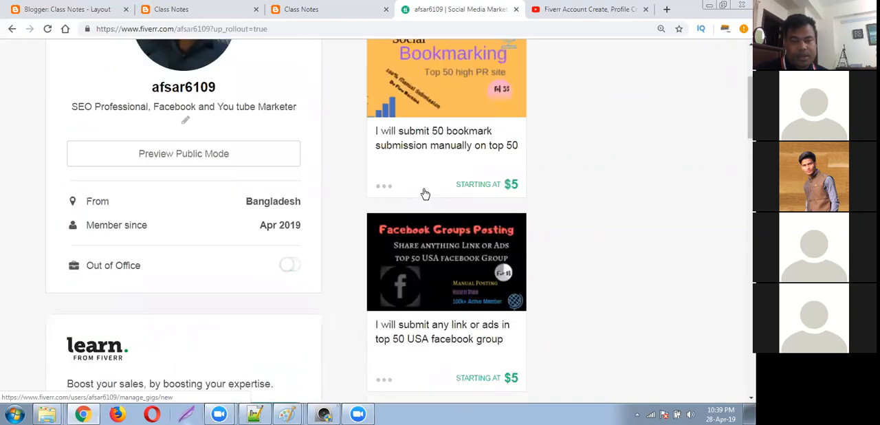
scroll(425, 194, down, 4)
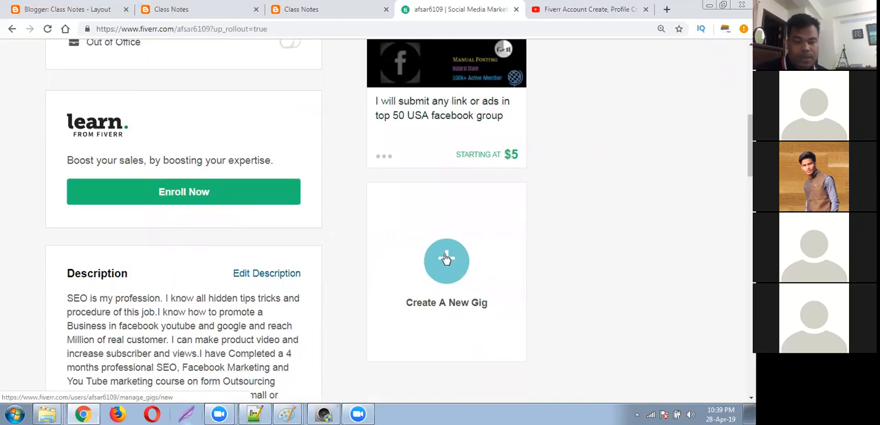
click(445, 258)
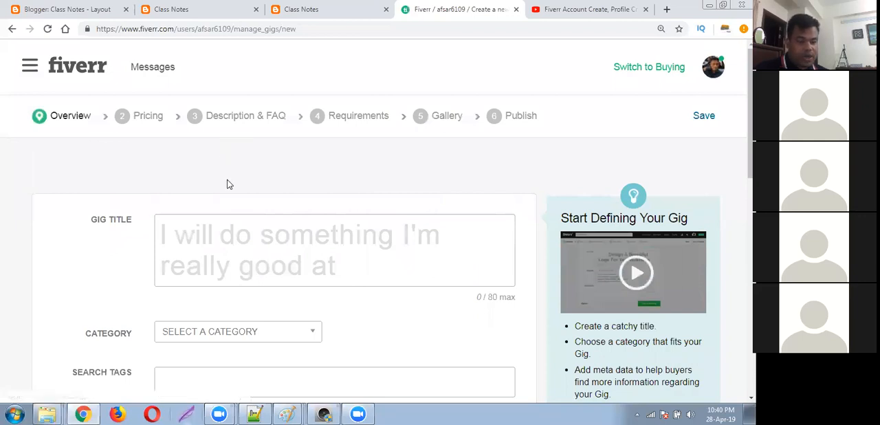
mouse_move(245, 233)
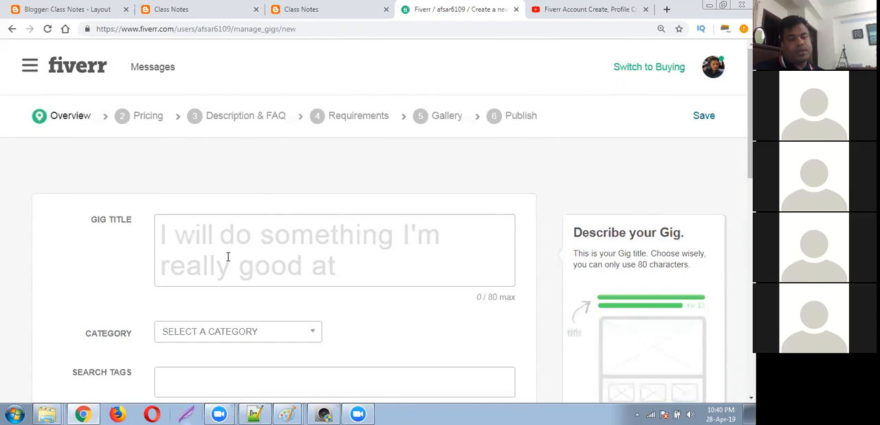
click(136, 236)
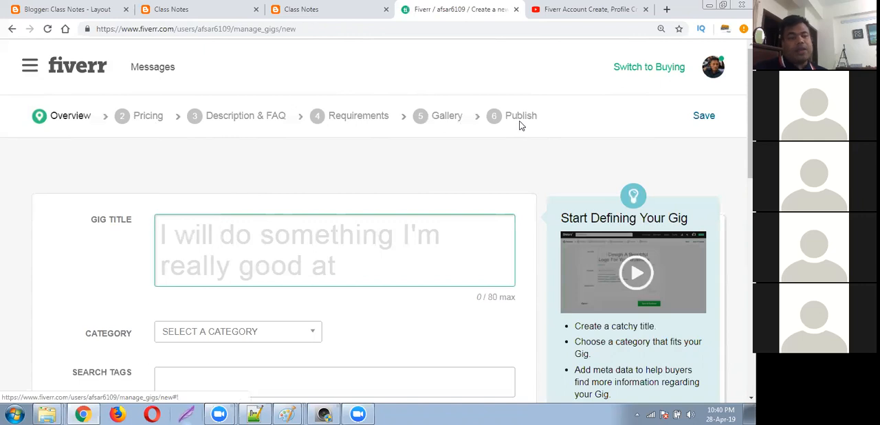
click(12, 29)
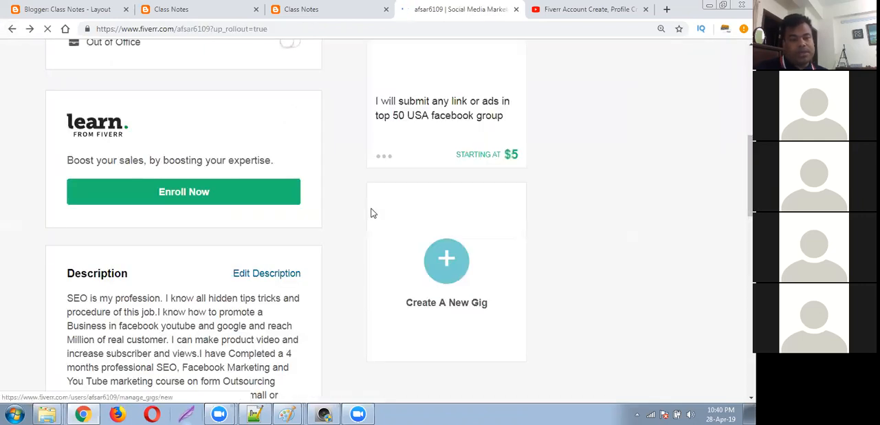
Start a new gig from the seller's profile page.
click(442, 273)
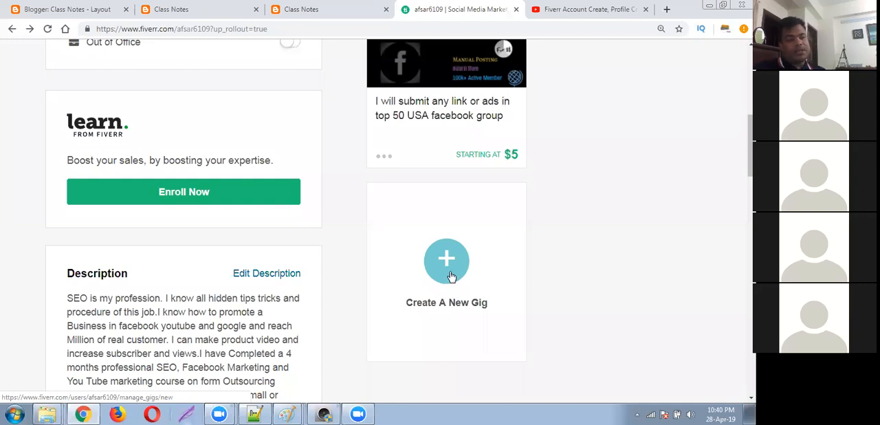
scroll(443, 253, up, 4)
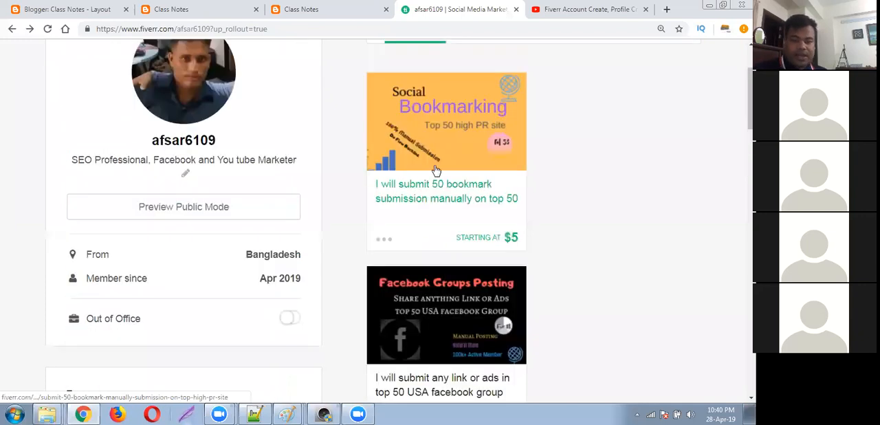
scroll(540, 190, up, 1)
scroll(541, 190, up, 1)
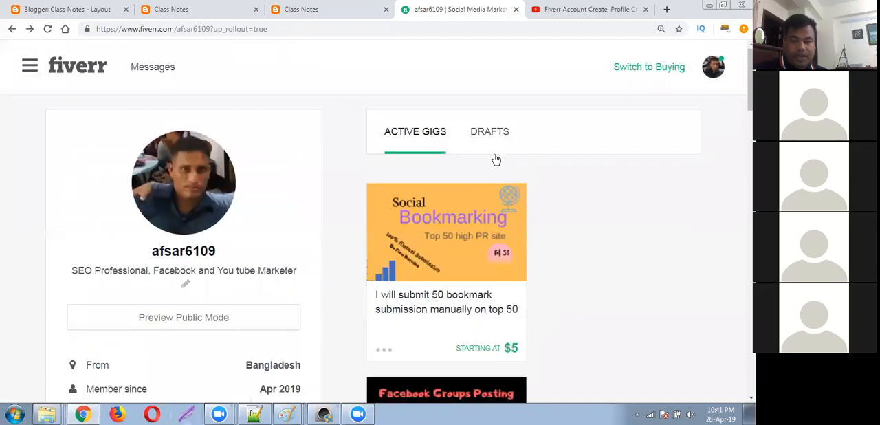
scroll(554, 227, down, 1)
scroll(554, 227, down, 6)
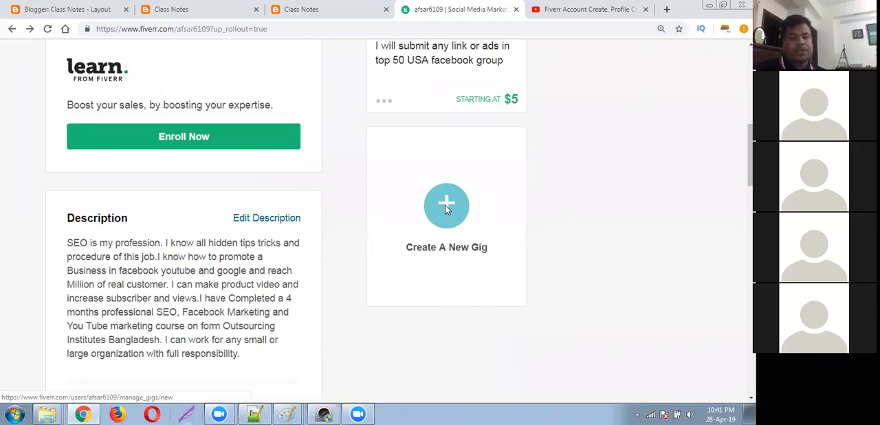
click(445, 205)
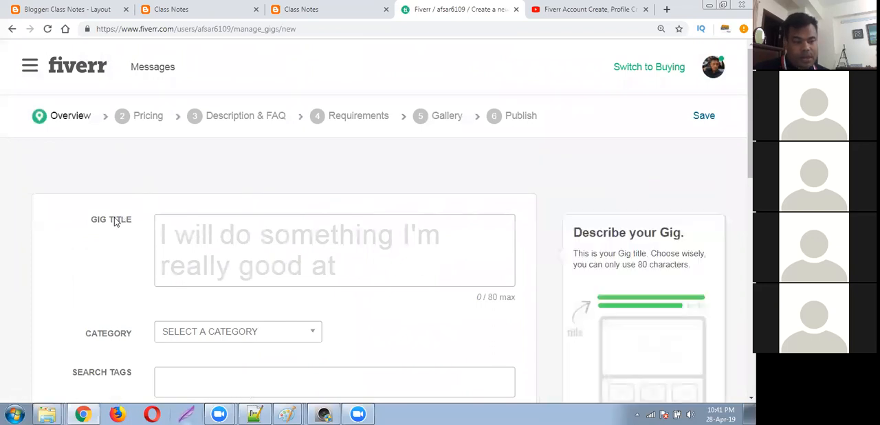
drag(98, 221, 127, 221)
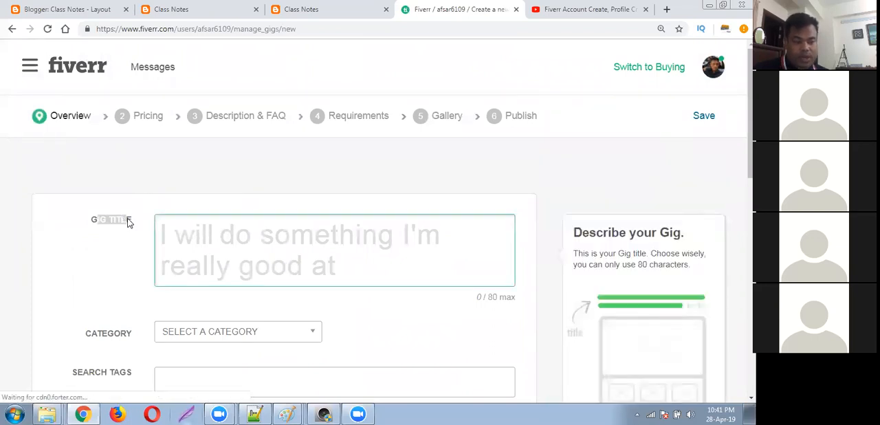
click(138, 242)
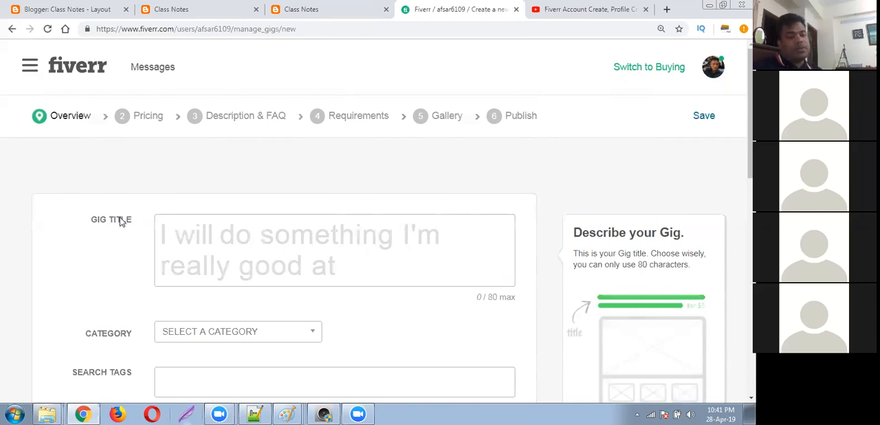
click(183, 236)
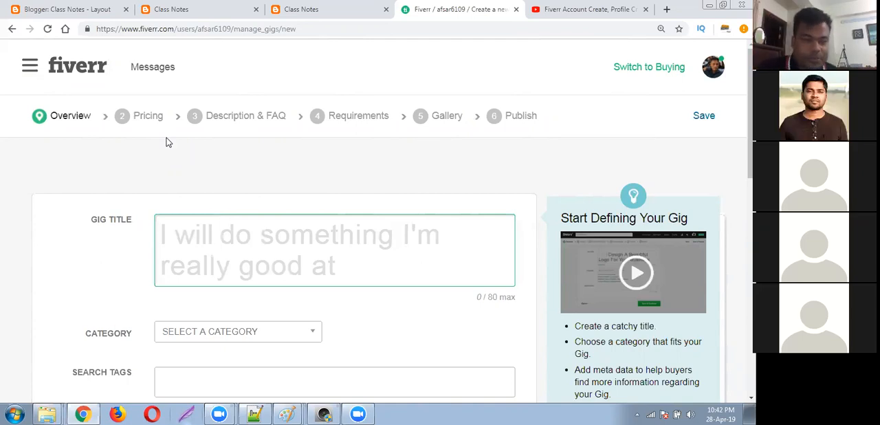
click(237, 237)
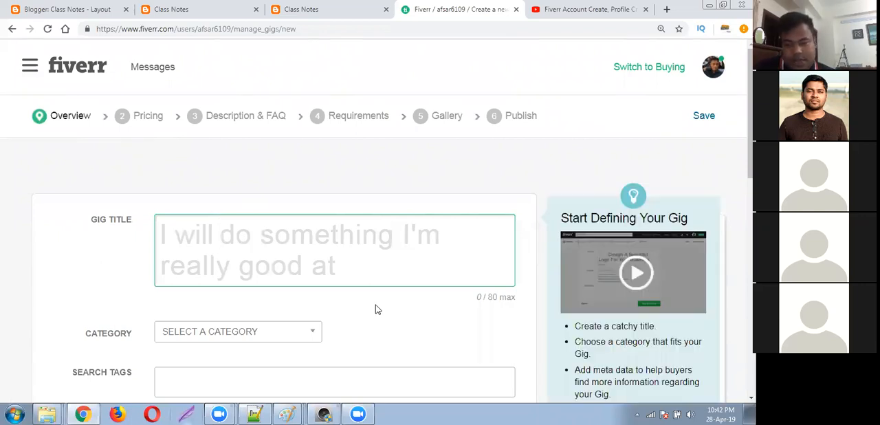
Enter "do Data Entry" as the gig title following the fixed "I will" opening.
click(295, 240)
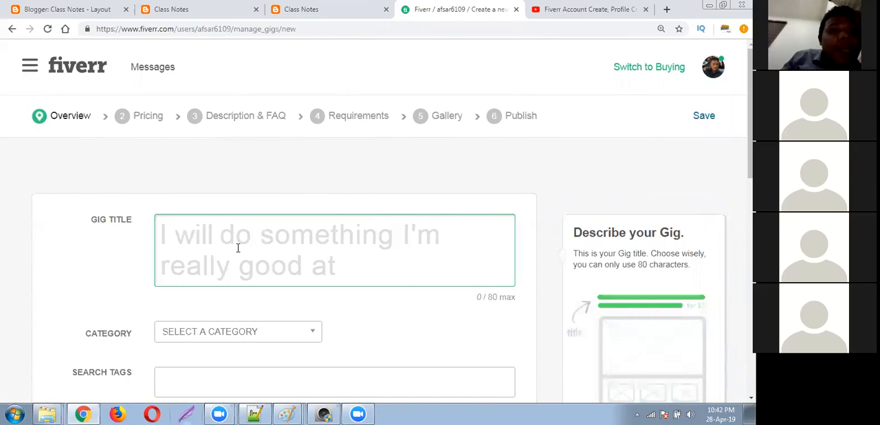
scroll(125, 200, down, 1)
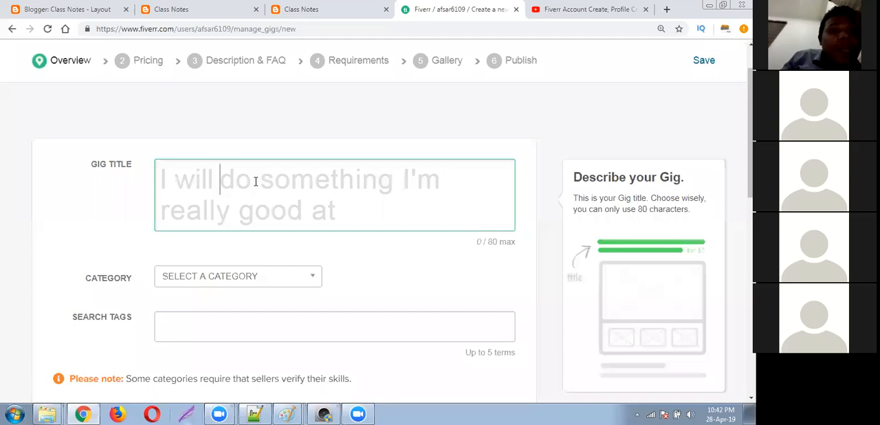
text(do)
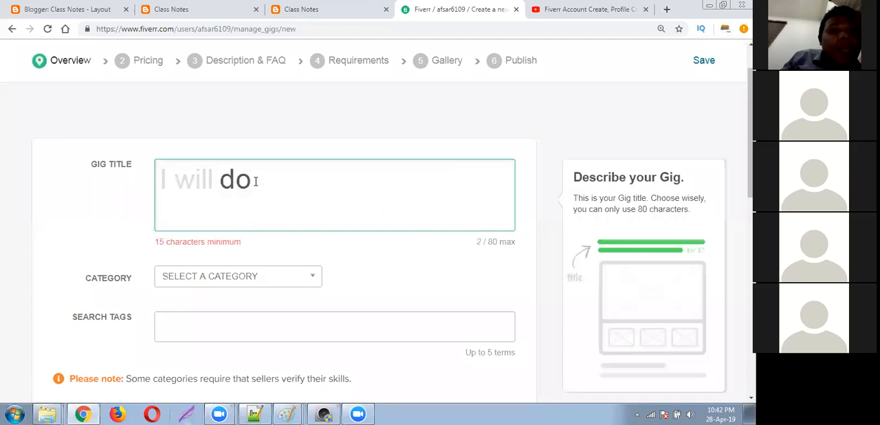
text( Data)
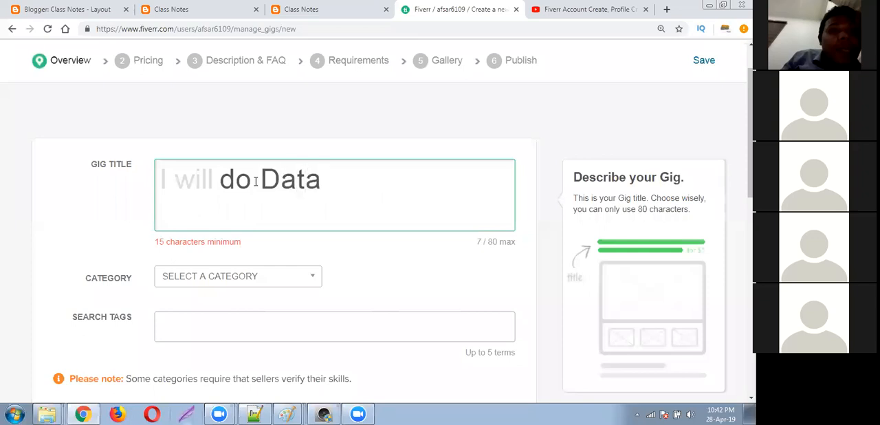
text( Entry)
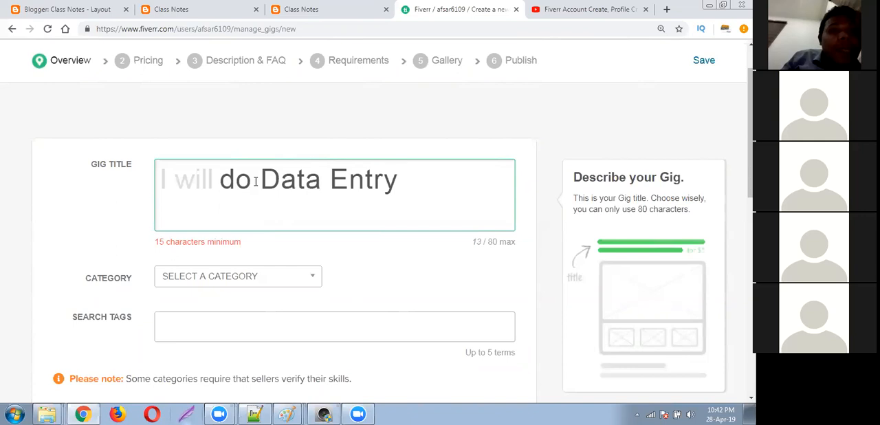
text( A)
key(BackSpace)
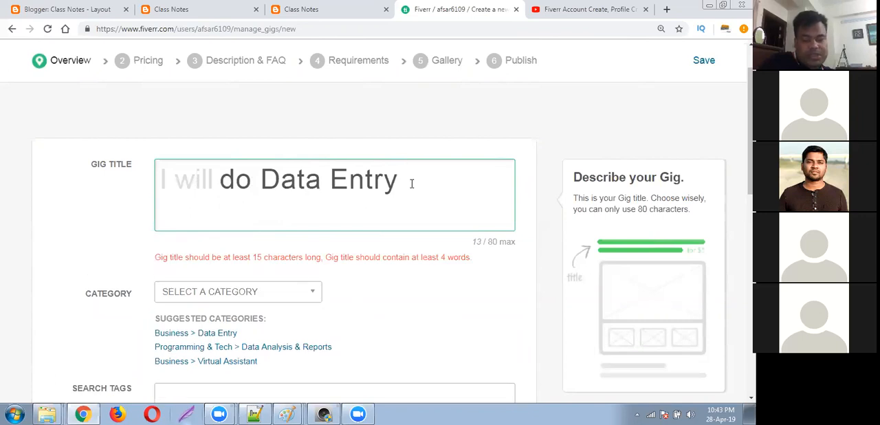
Clear the entered text from the gig title.
key(BackSpace)
key(BackSpace)
key(BackSpace)
key(BackSpace)
key(BackSpace)
key(BackSpace)
key(BackSpace)
key(BackSpace)
key(BackSpace)
key(BackSpace)
key(BackSpace)
key(BackSpace)
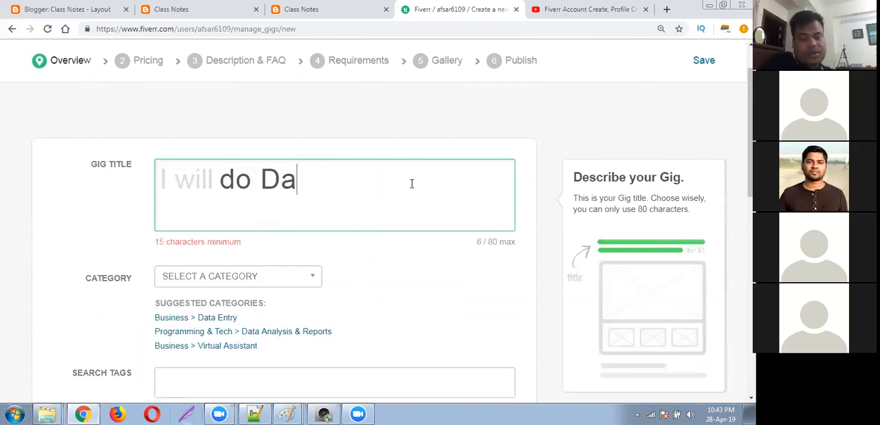
key(BackSpace)
key(BackSpace)
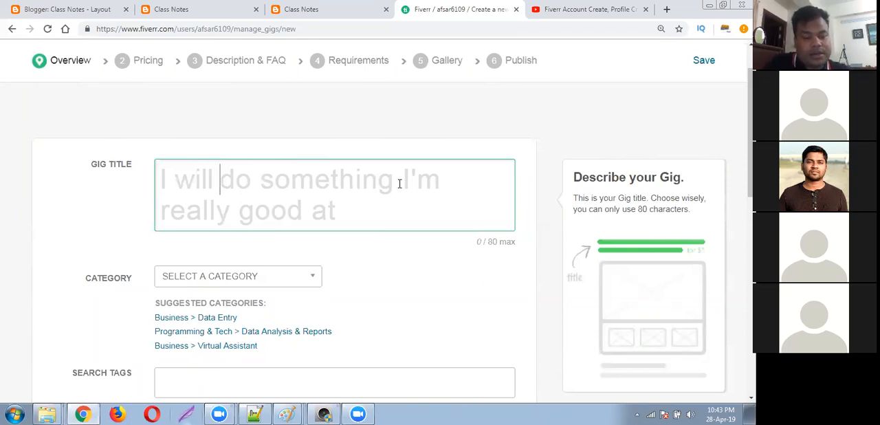
Enter "do Data Entry Job for any USA Company" as the gig title after the fixed "I will" opening.
text(do Data )
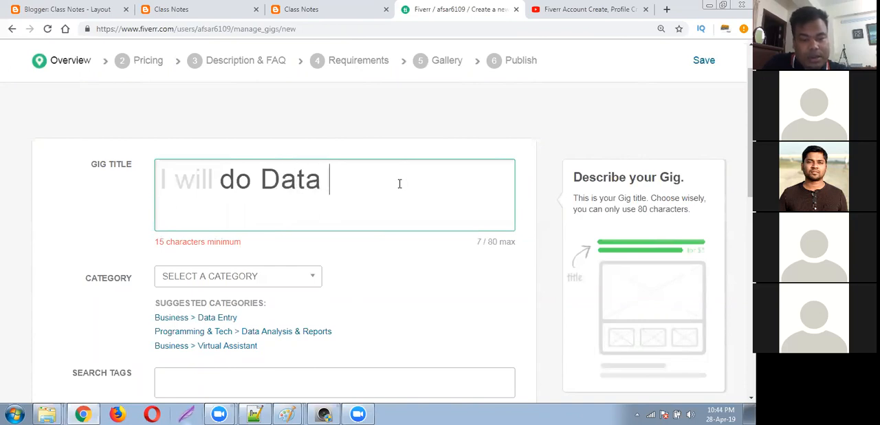
text(Entry Job for )
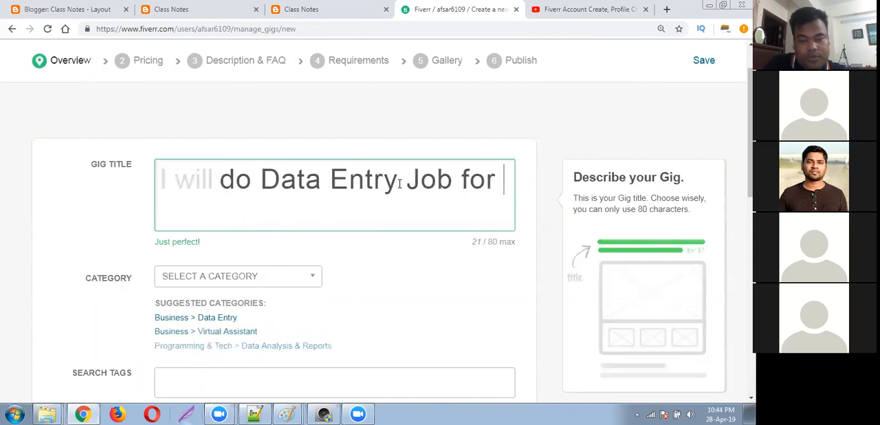
text(any USA)
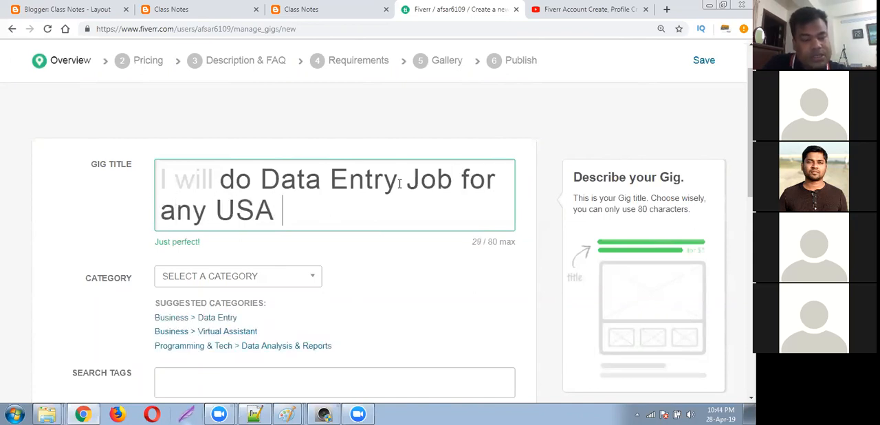
text( Compan)
text(y)
Shorten the gig title back to "do Data Entry" by deleting "Job for any USA Company".
key(BackSpace)
key(BackSpace)
key(BackSpace)
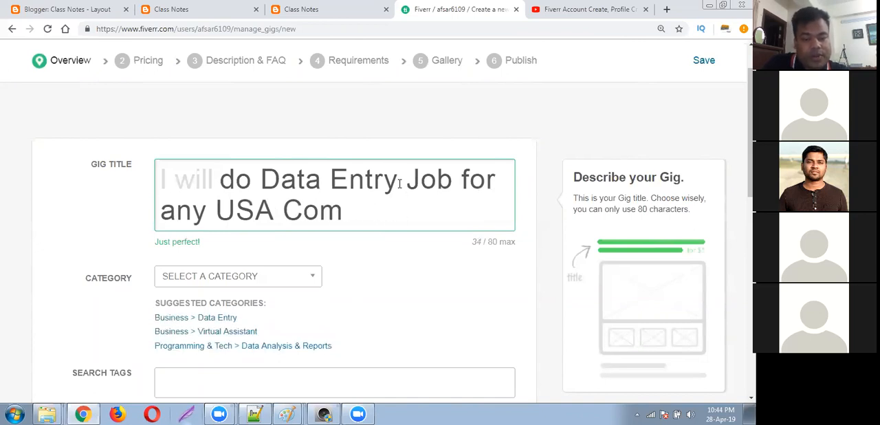
key(BackSpace)
key(BackSpace)
key(BackSpace)
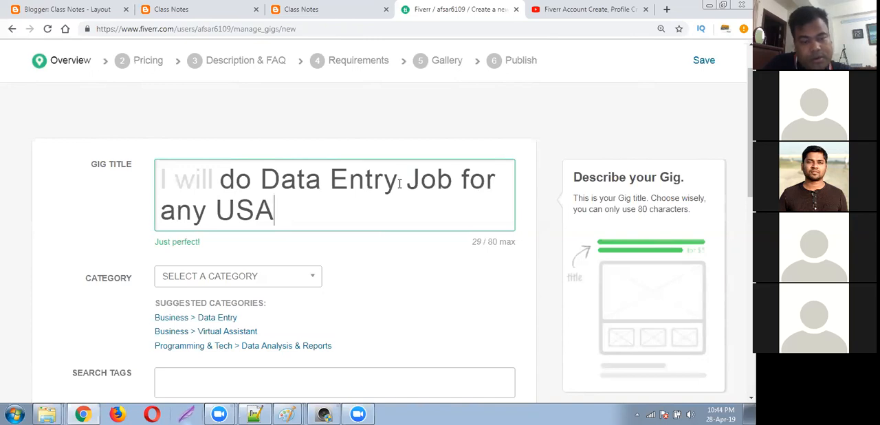
key(BackSpace)
key(BackSpace)
key(BackSpace)
key(BackSpace)
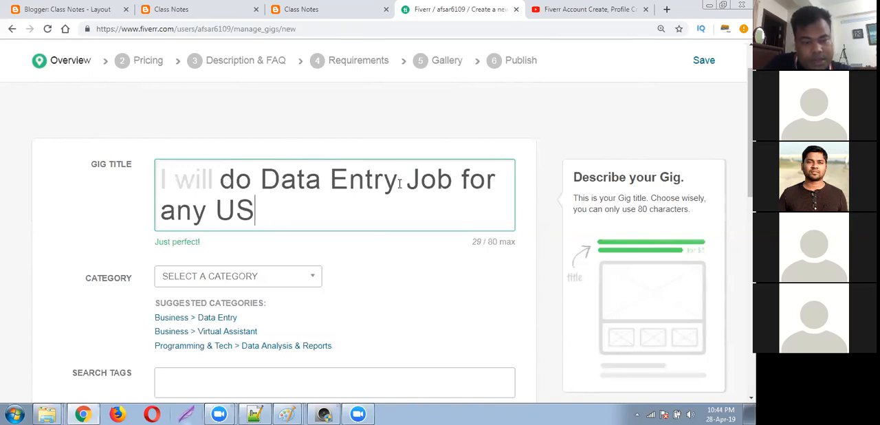
key(BackSpace)
key(BackSpace)
key(BackSpace)
key(BackSpace)
key(BackSpace)
key(BackSpace)
key(BackSpace)
key(BackSpace)
key(BackSpace)
key(BackSpace)
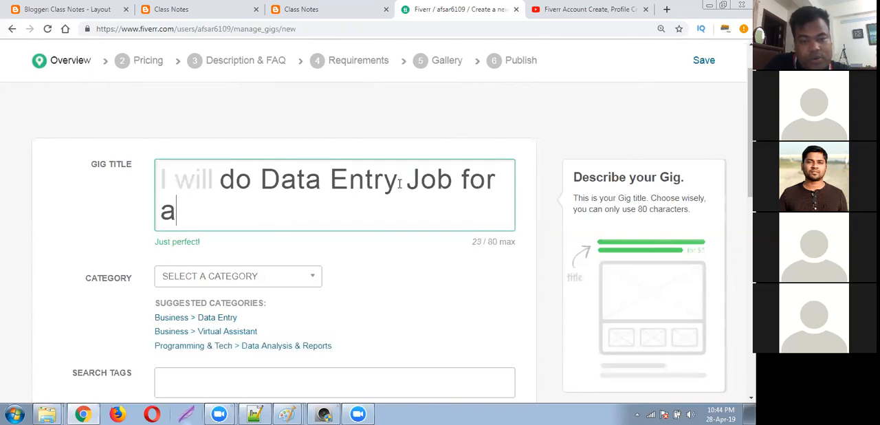
key(BackSpace)
key(BackSpace)
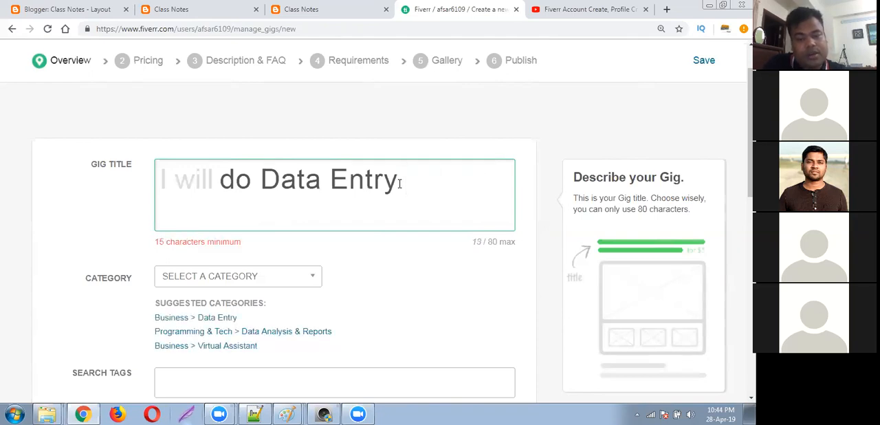
text(Adm)
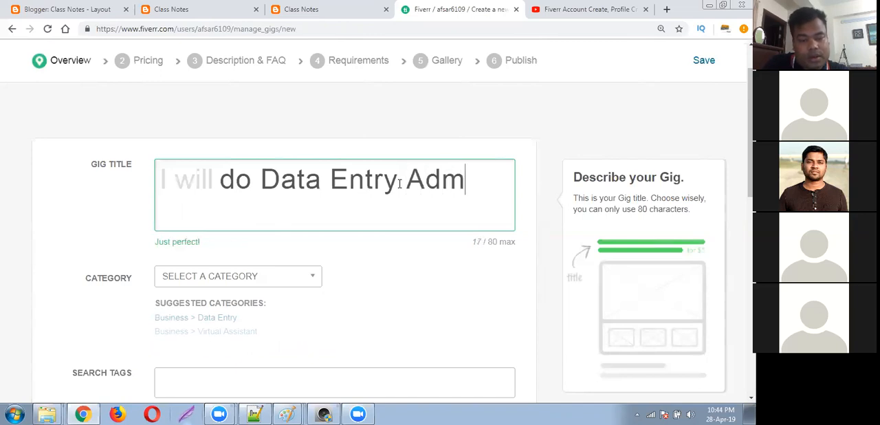
text(it)
key(BackSpace)
key(BackSpace)
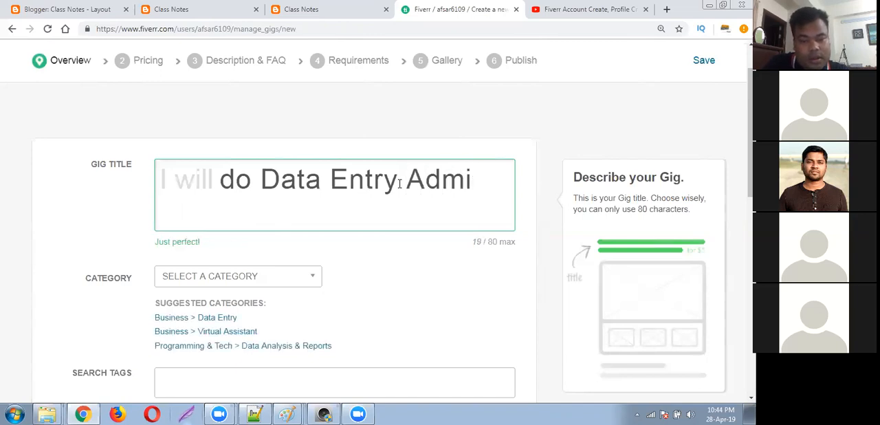
key(BackSpace)
key(BackSpace)
key(BackSpace)
key(BackSpace)
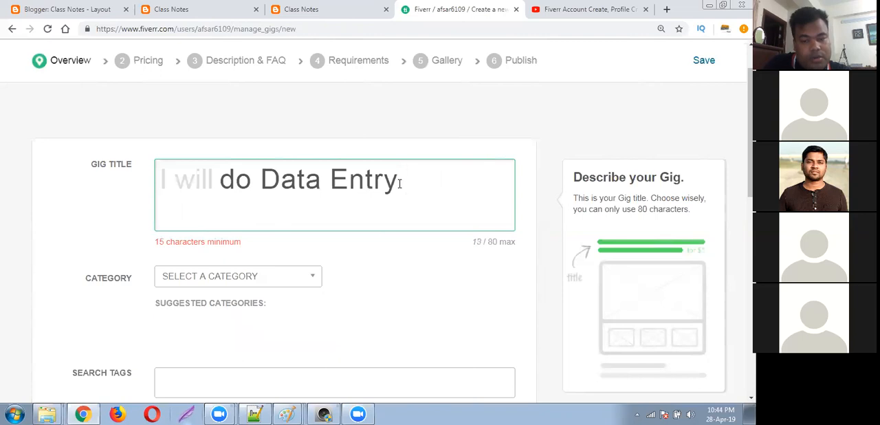
Extend the gig title after "Data Entry" with "for any USA organization with Admin Support".
text(for any)
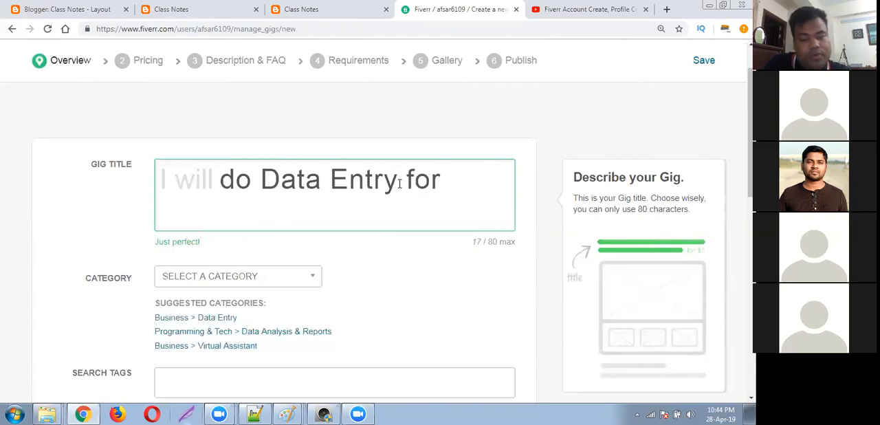
text( USA o)
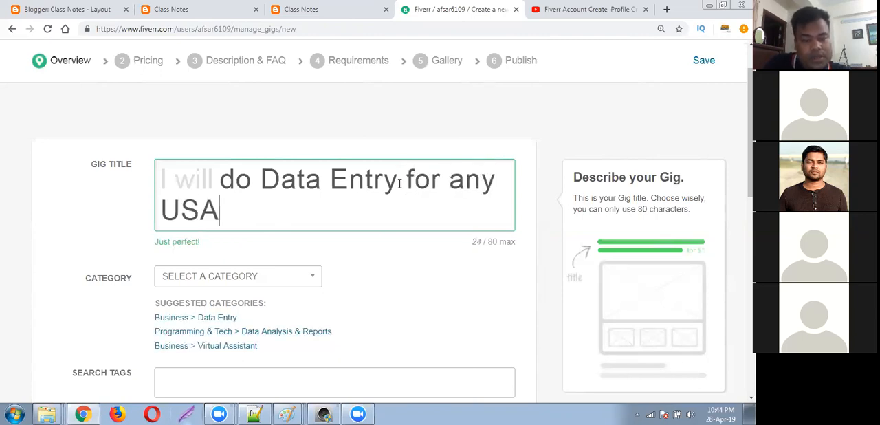
text(n)
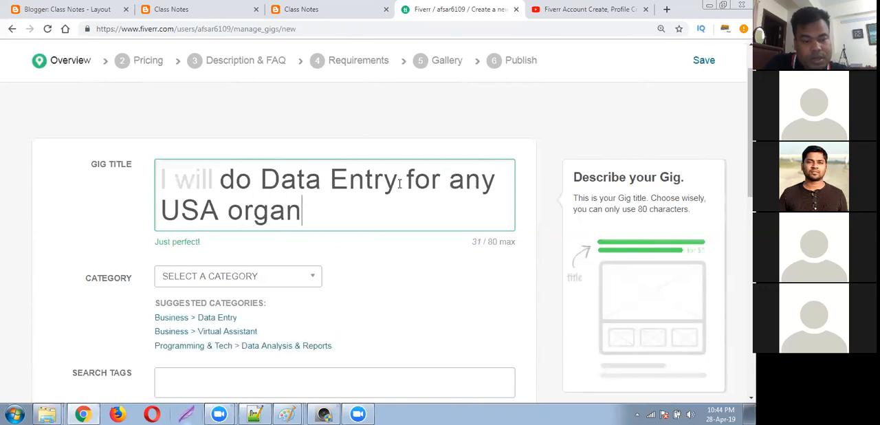
text(ization with Ad)
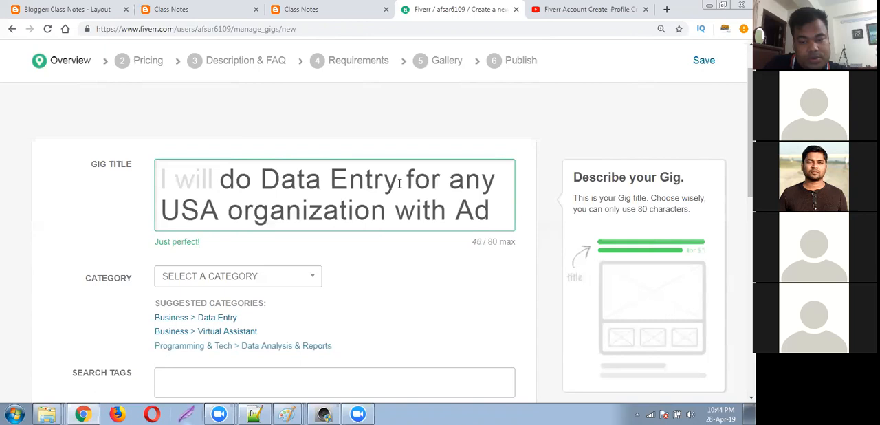
text(min Support)
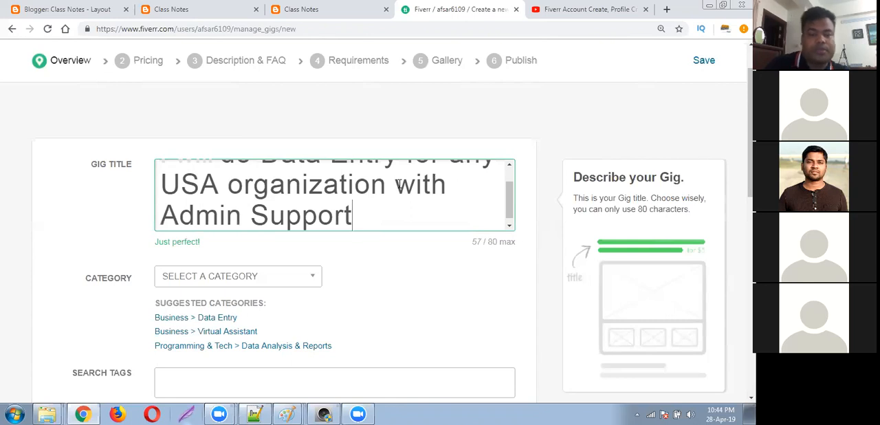
Review the full gig title and remove "with Admin Support" from its end.
scroll(372, 211, up, 1)
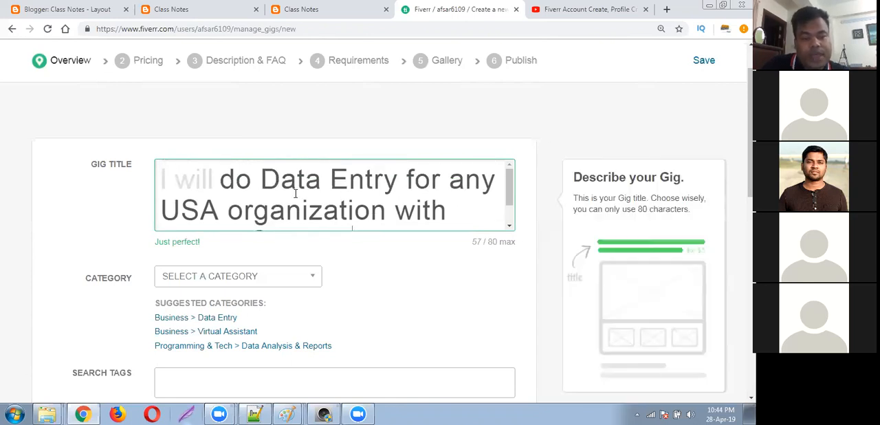
scroll(359, 210, down, 1)
scroll(359, 213, up, 1)
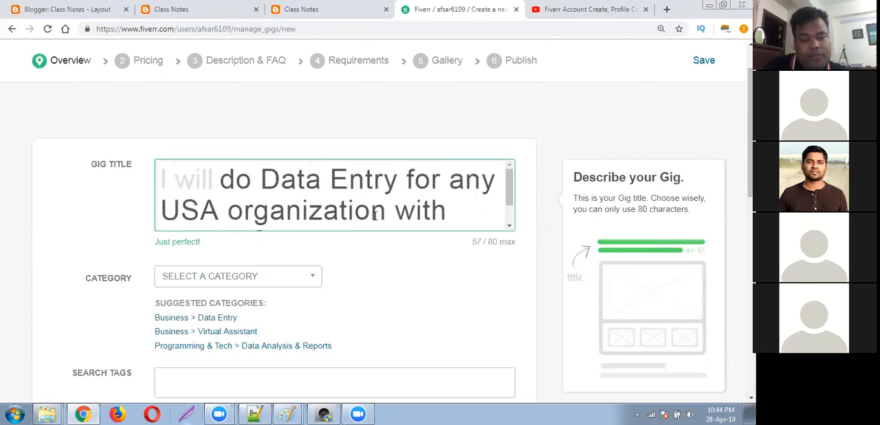
scroll(386, 220, down, 1)
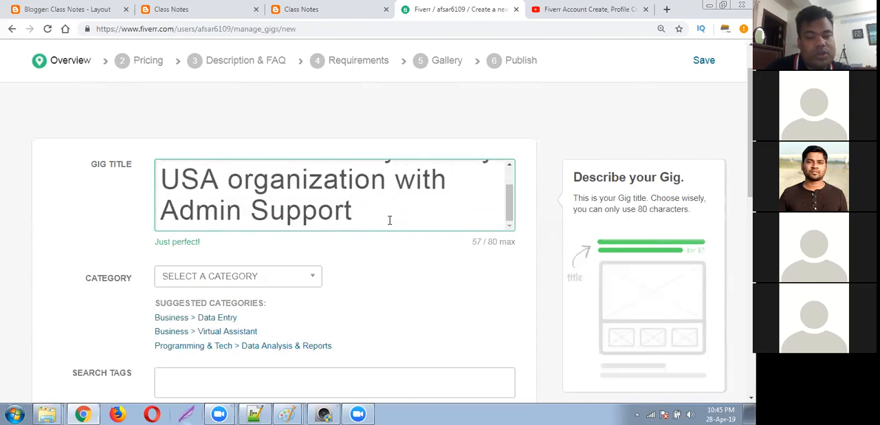
scroll(390, 220, up, 1)
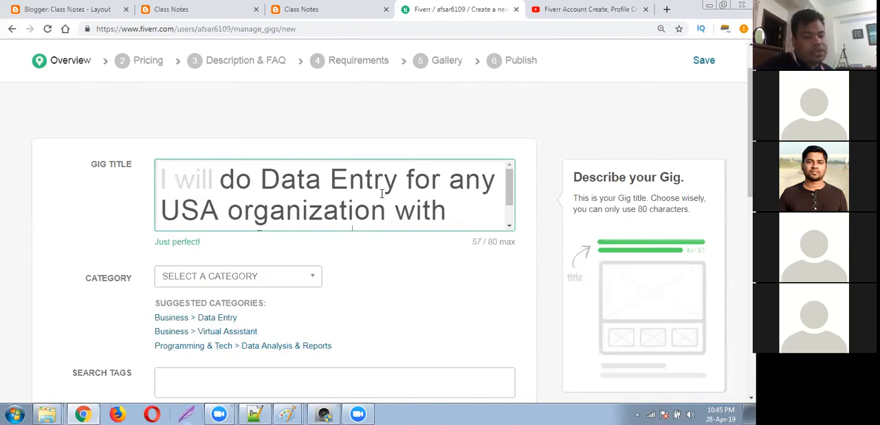
scroll(380, 199, down, 1)
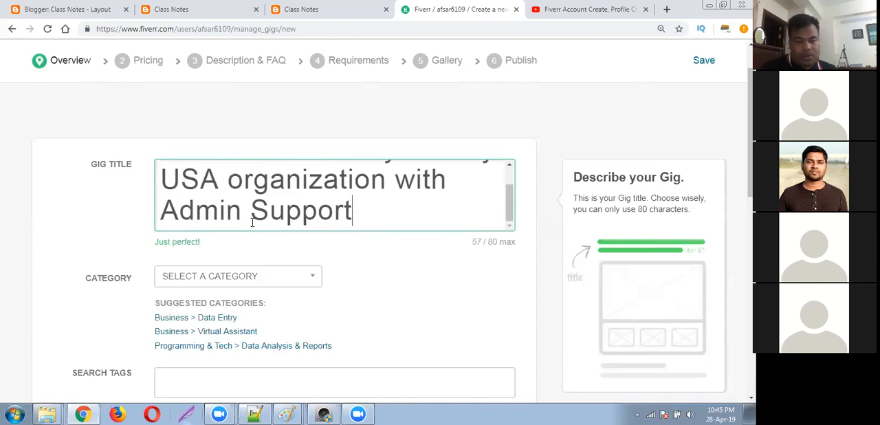
drag(351, 209, 160, 210)
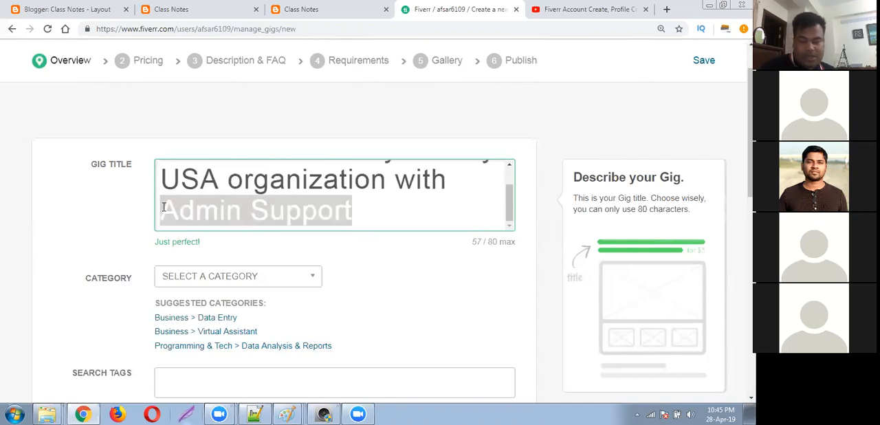
key(BackSpace)
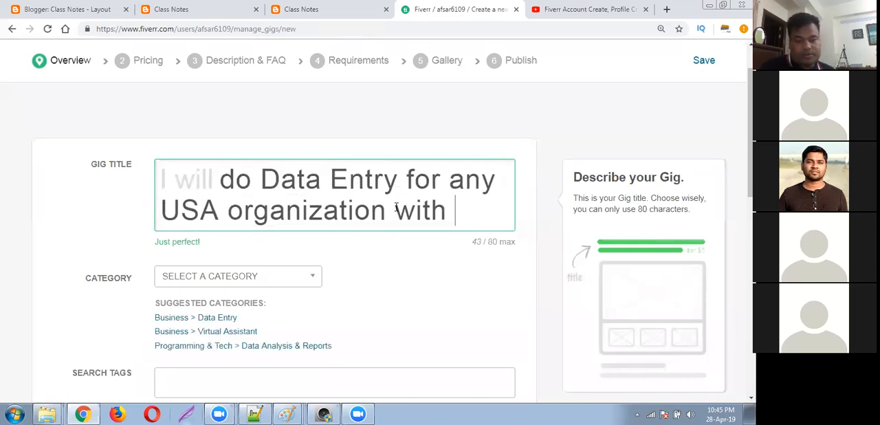
drag(394, 210, 451, 214)
key(BackSpace)
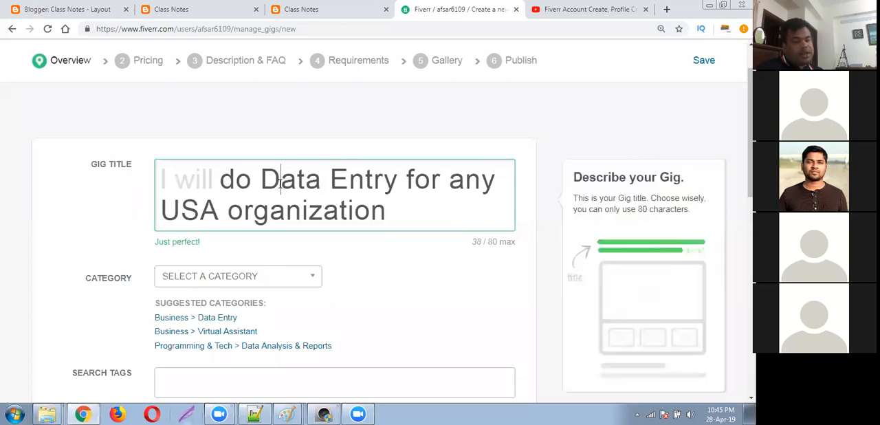
drag(281, 183, 257, 183)
drag(349, 180, 335, 179)
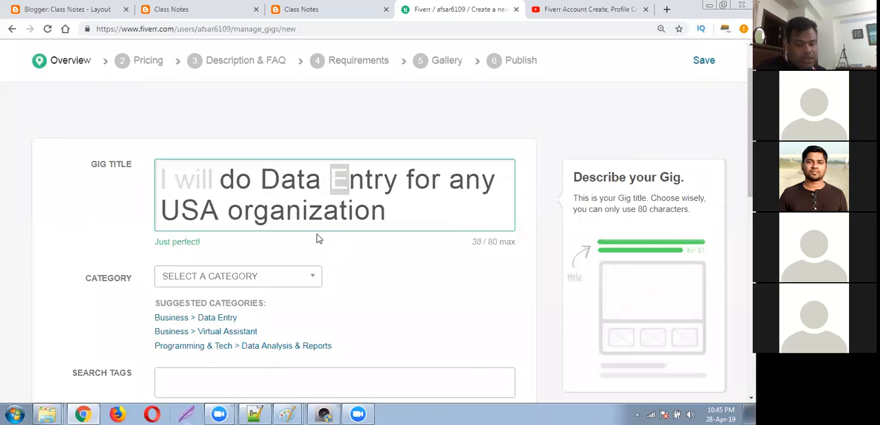
drag(156, 211, 234, 213)
drag(258, 176, 396, 184)
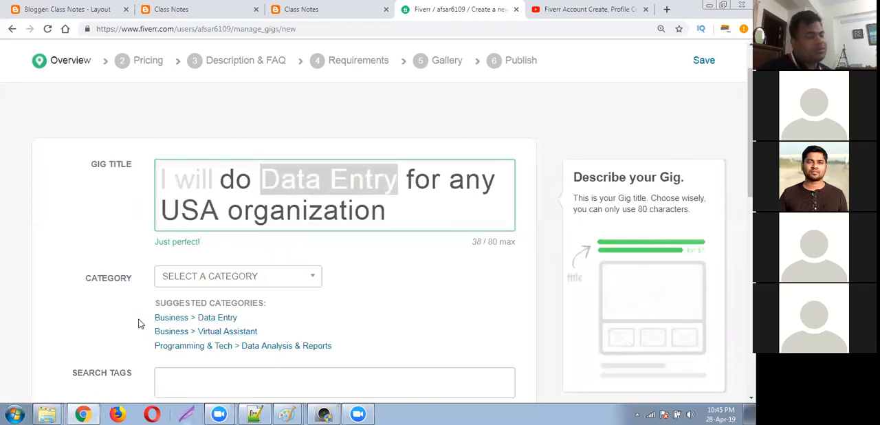
click(286, 207)
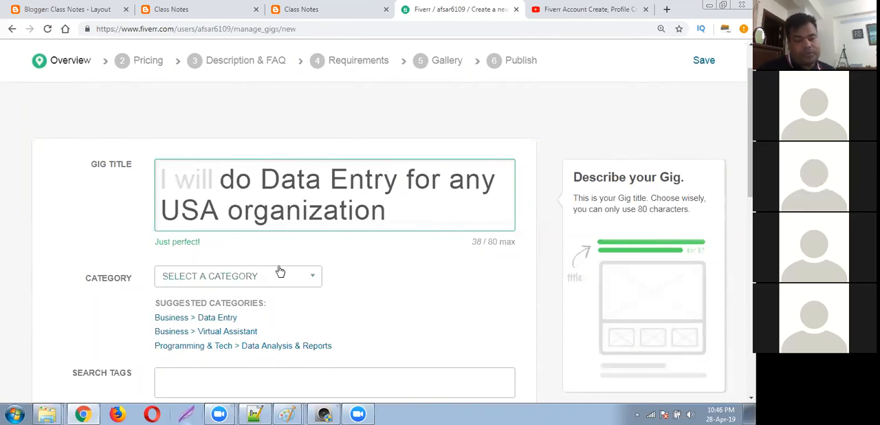
Insert the word "job" after "Data Entry" in the gig title.
click(399, 179)
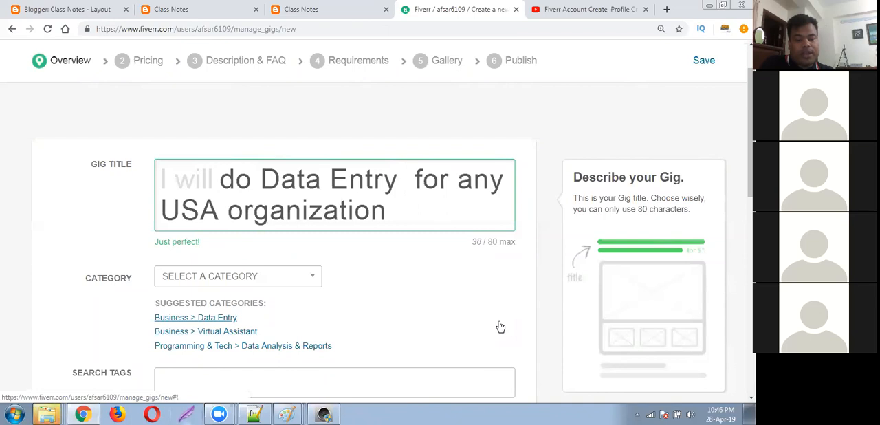
text(job)
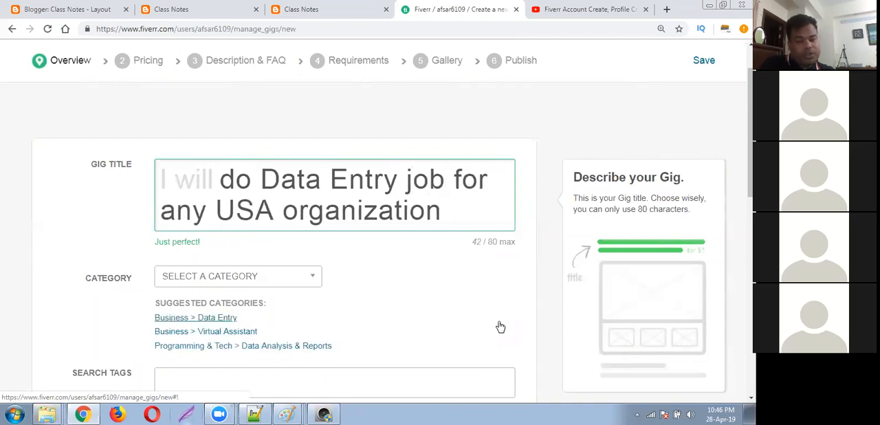
Try "task" in place of "job" in the gig title and restore "job".
key(BackSpace)
key(BackSpace)
key(BackSpace)
text(tas)
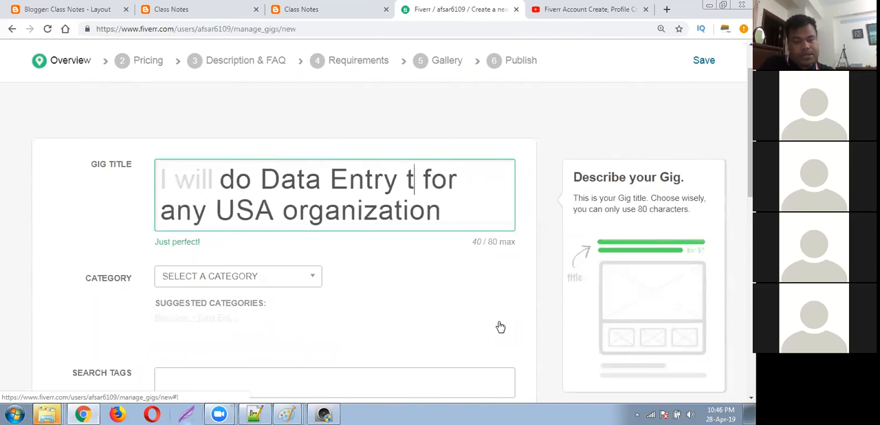
text(k)
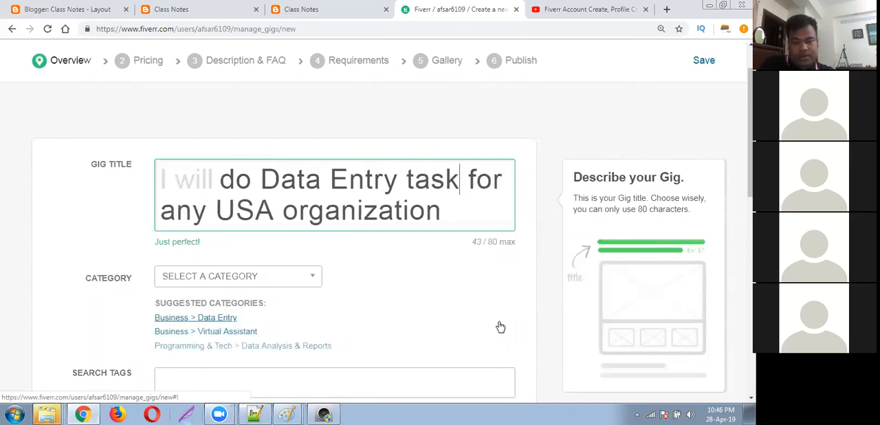
key(BackSpace)
key(BackSpace)
key(BackSpace)
key(BackSpace)
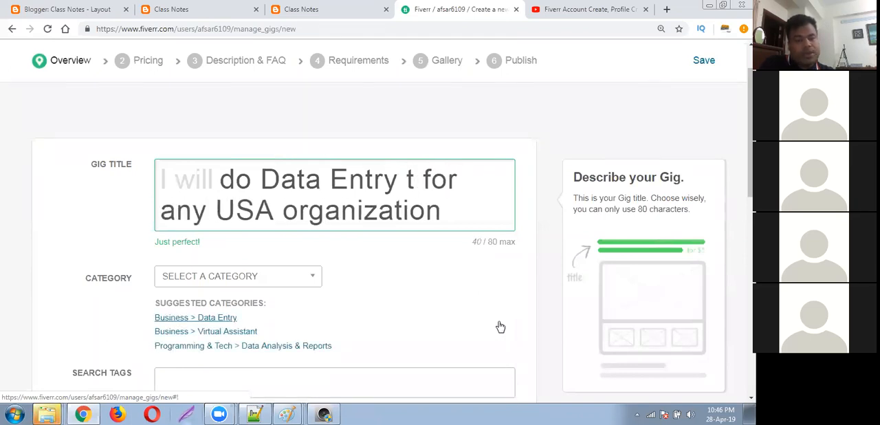
text(job)
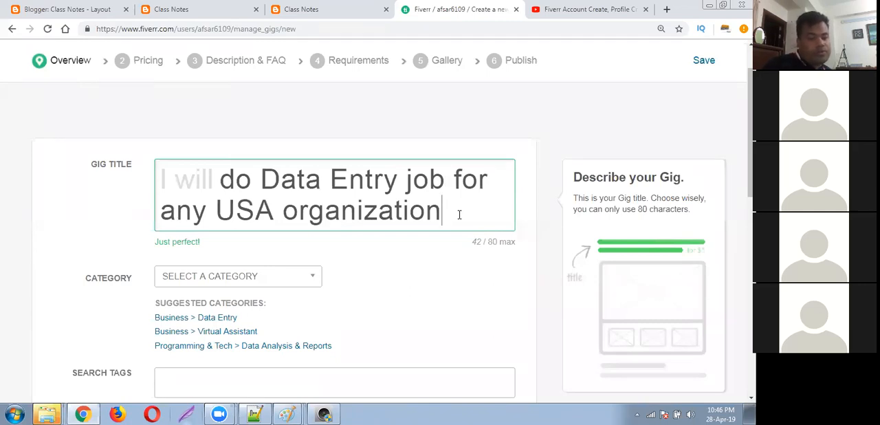
Replace "organization" with "company" at the end of the gig title.
key(BackSpace)
key(BackSpace)
key(BackSpace)
key(BackSpace)
key(BackSpace)
key(BackSpace)
key(BackSpace)
key(BackSpace)
key(BackSpace)
key(BackSpace)
key(BackSpace)
key(BackSpace)
text(companhy)
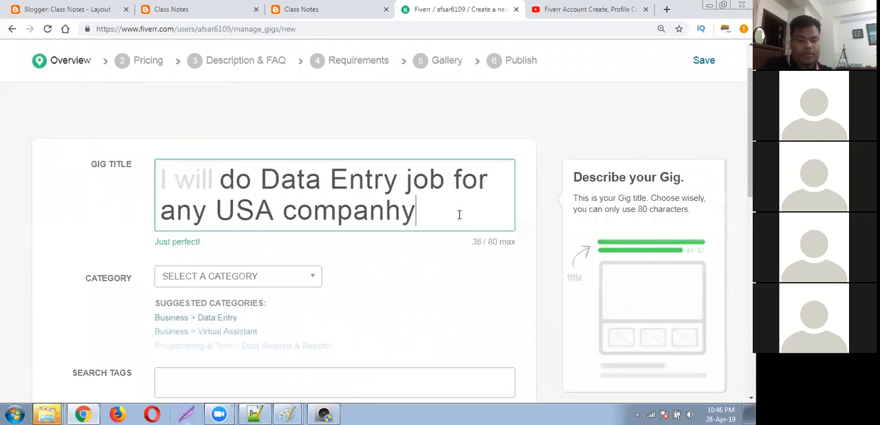
key(BackSpace)
key(BackSpace)
text(y)
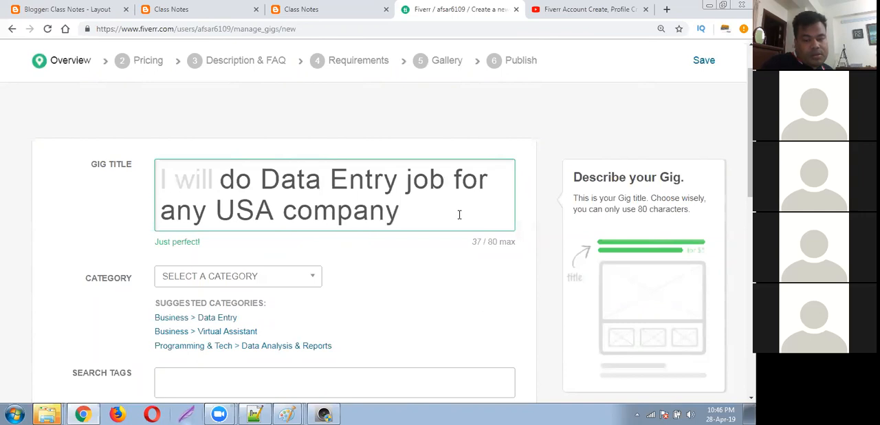
Try the word "Advanced" before "Data Entry" in the gig title and remove it again.
click(254, 177)
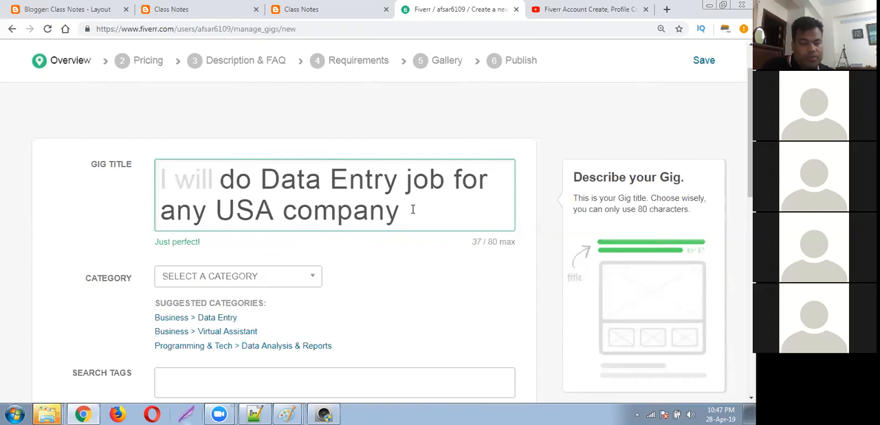
click(251, 178)
text(Advan)
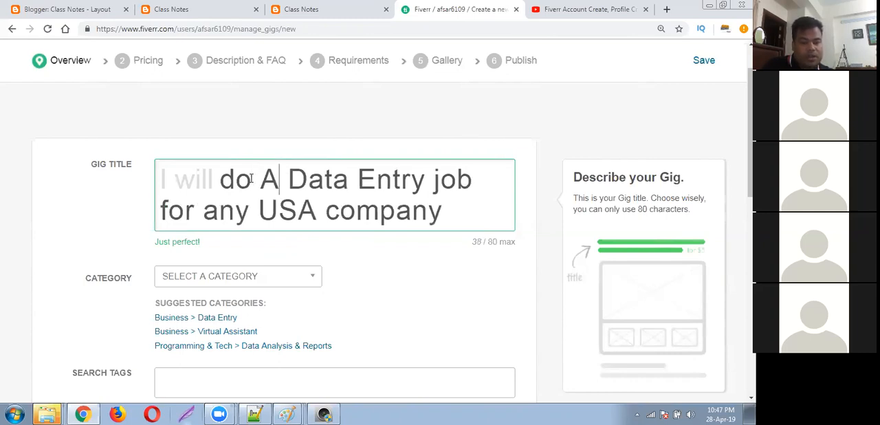
text(ced)
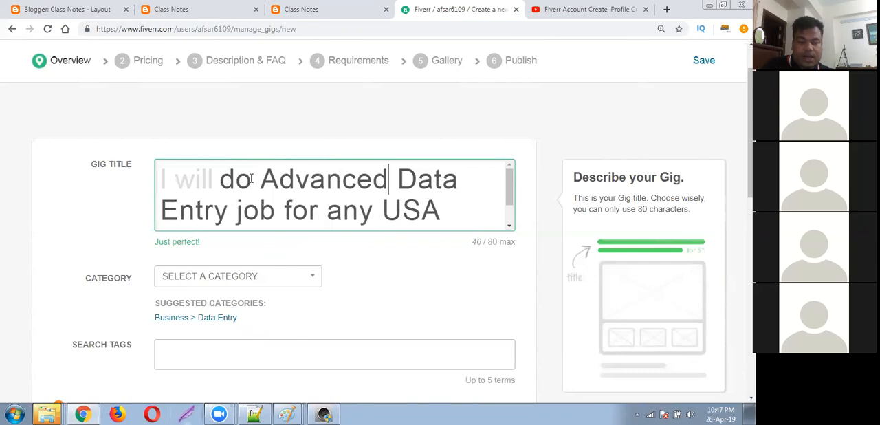
key(BackSpace)
key(BackSpace)
key(BackSpace)
key(BackSpace)
key(BackSpace)
key(BackSpace)
key(BackSpace)
key(BackSpace)
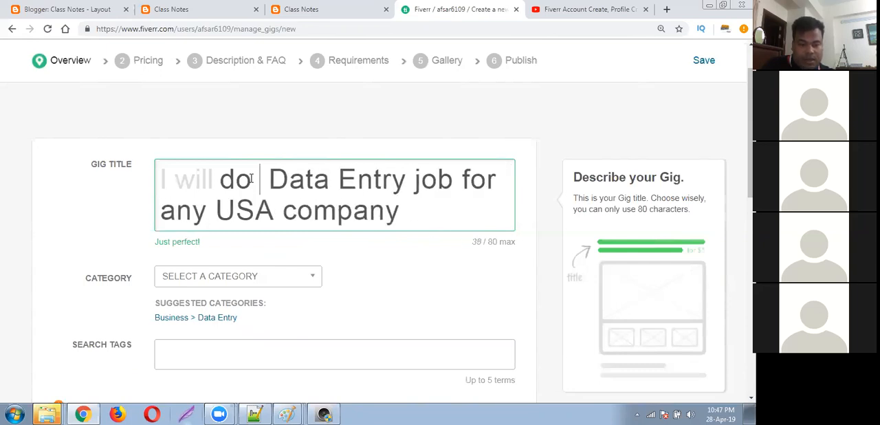
Insert the word "Professional" before "Data Entry" in the gig title and review the full title.
text(Profes)
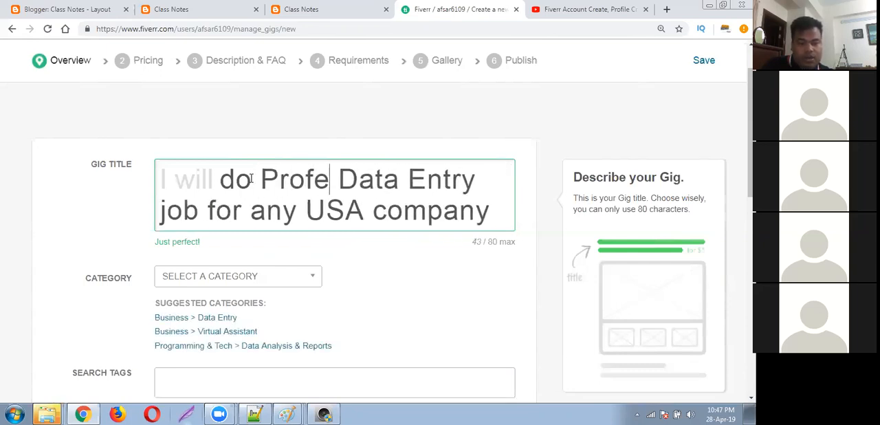
text(sional)
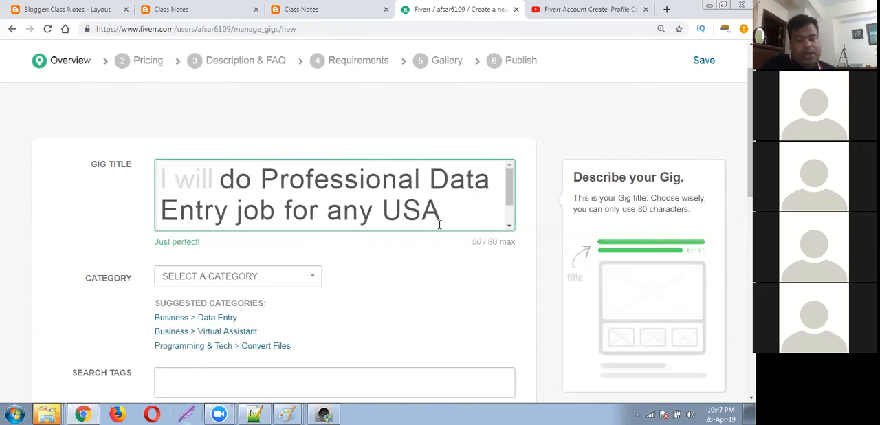
click(251, 209)
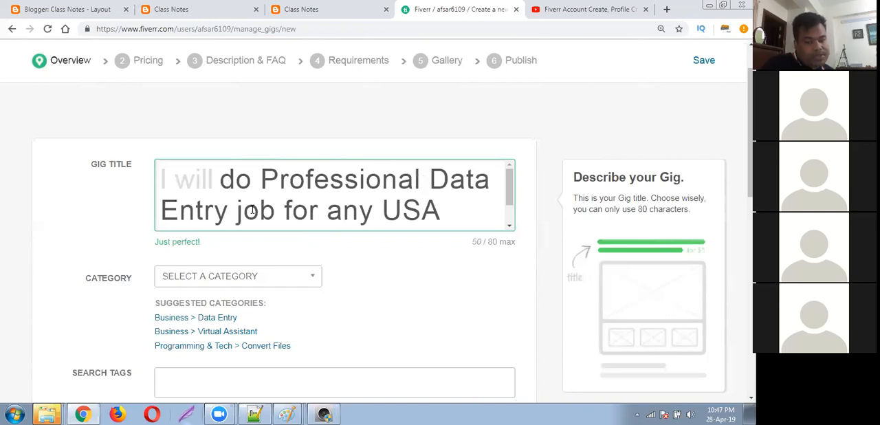
click(318, 180)
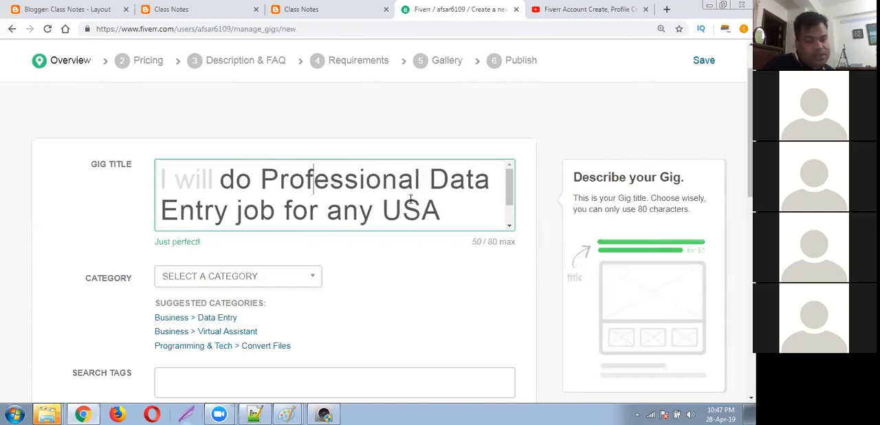
scroll(511, 213, down, 1)
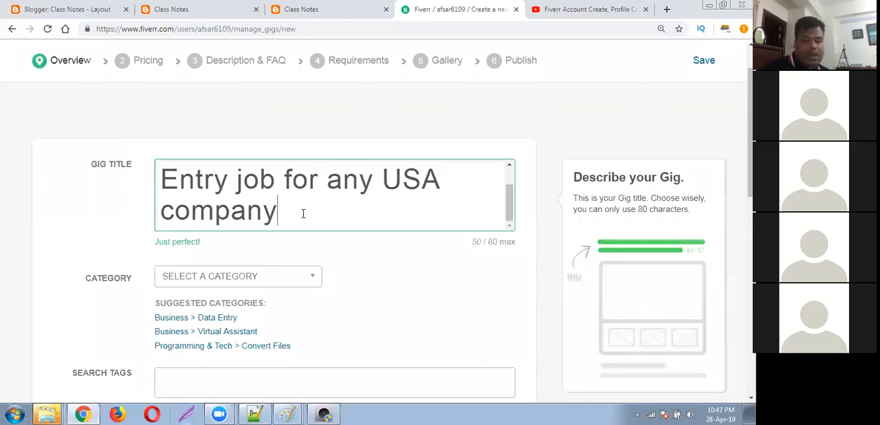
scroll(283, 207, up, 1)
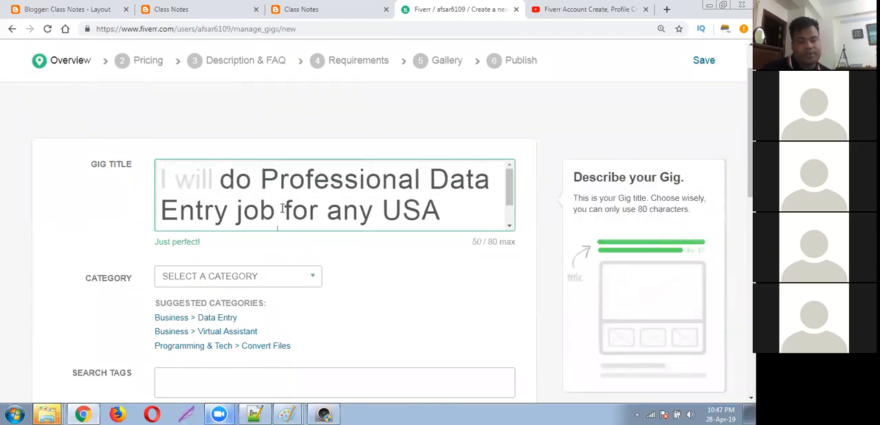
scroll(281, 206, down, 1)
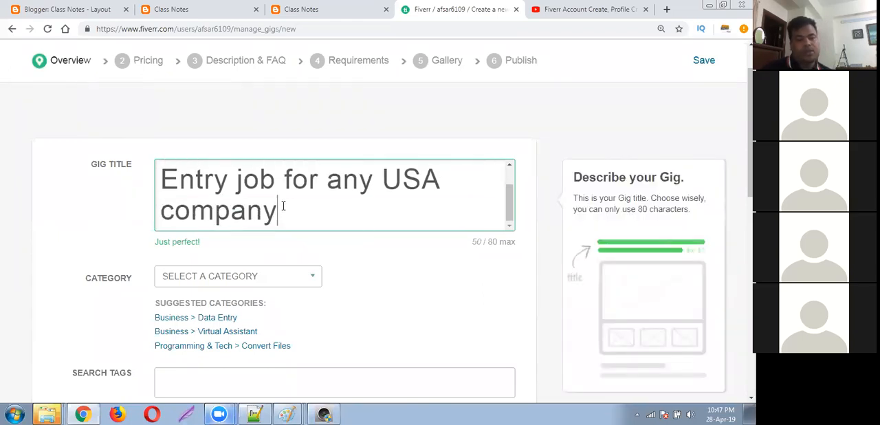
scroll(282, 204, up, 1)
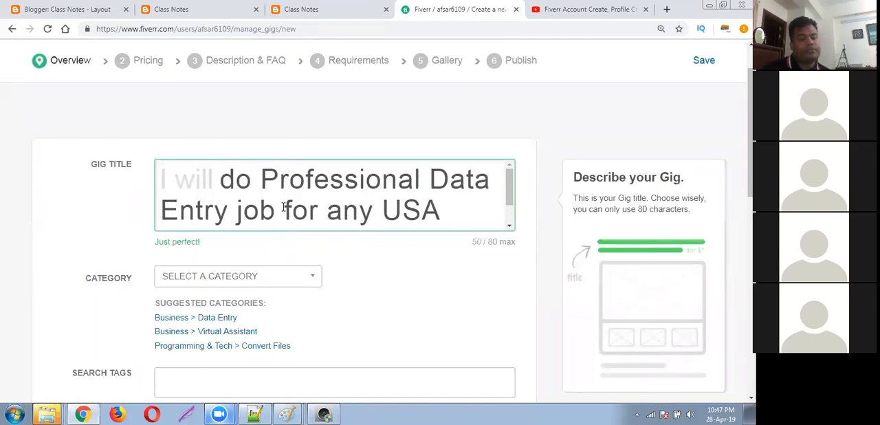
scroll(284, 197, down, 1)
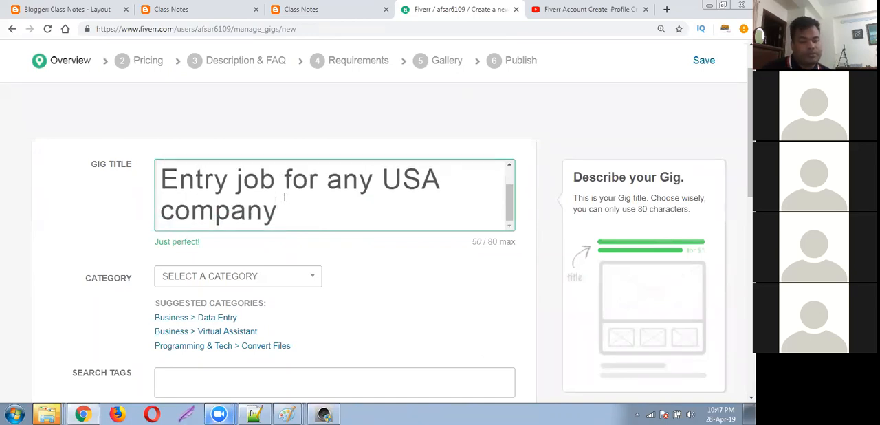
Set the gig's category to Business and its subcategory to Data Entry.
click(345, 291)
scroll(334, 268, down, 1)
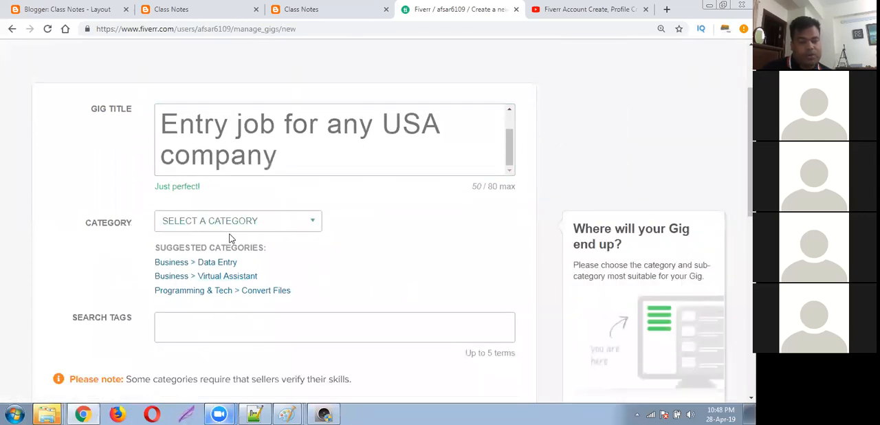
click(300, 229)
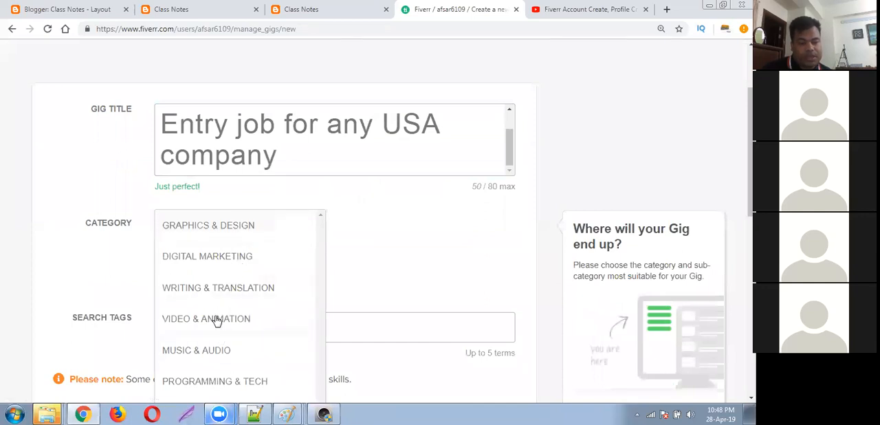
scroll(216, 302, down, 2)
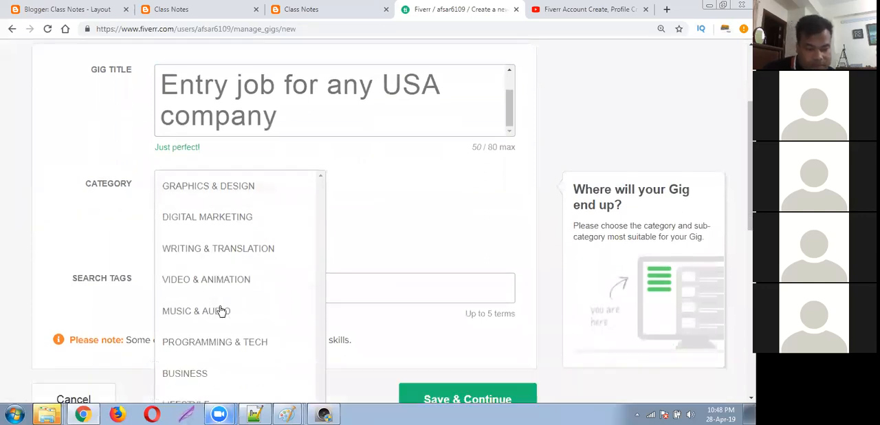
click(195, 305)
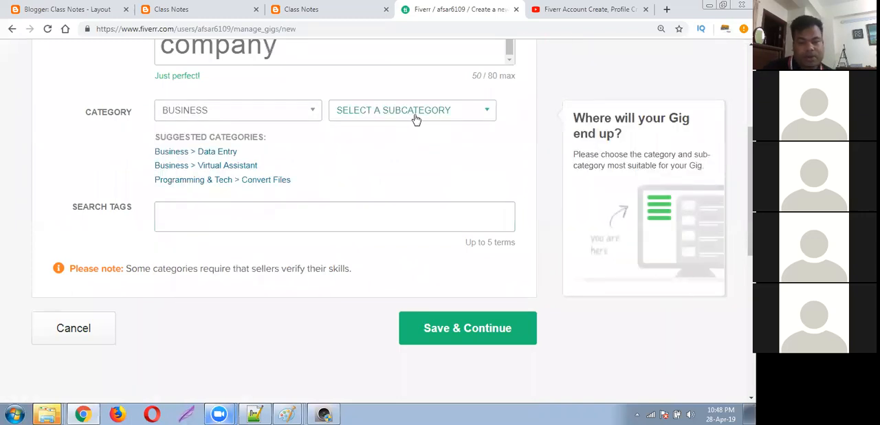
click(415, 119)
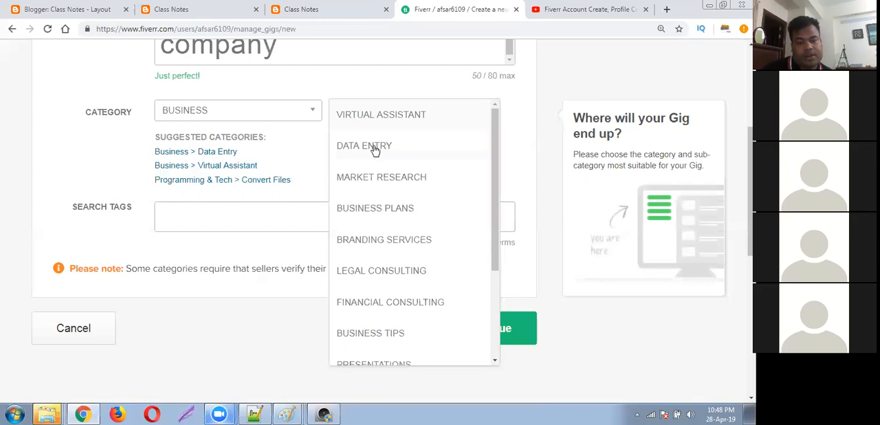
click(373, 147)
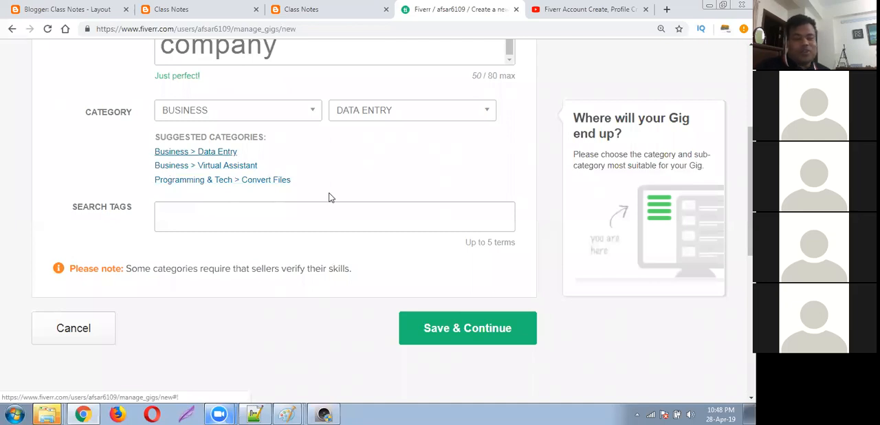
Add the suggested search tags "data entry", "data collection" and "data mining" to the gig.
click(329, 222)
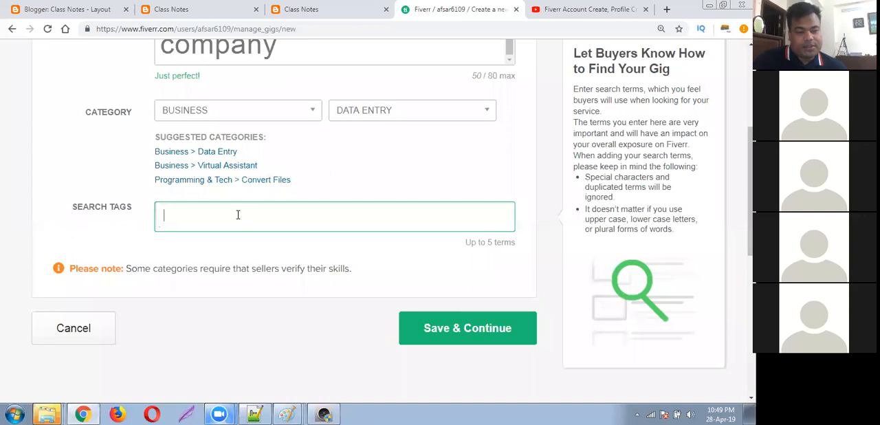
scroll(237, 214, down, 1)
mouse_move(250, 150)
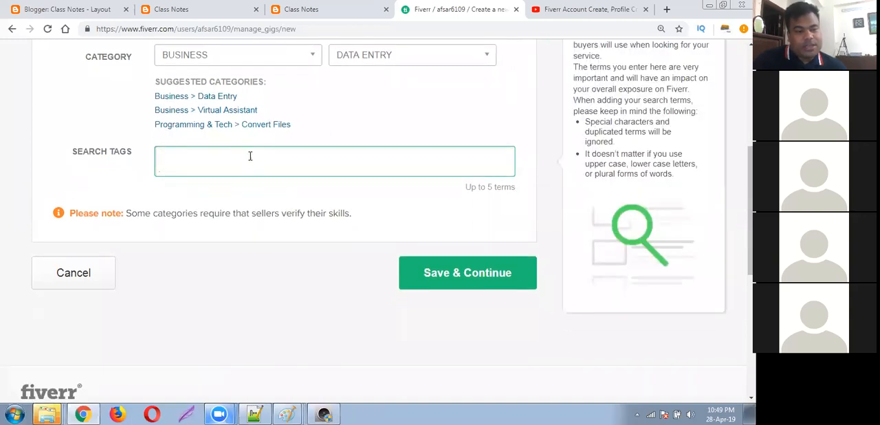
text(data)
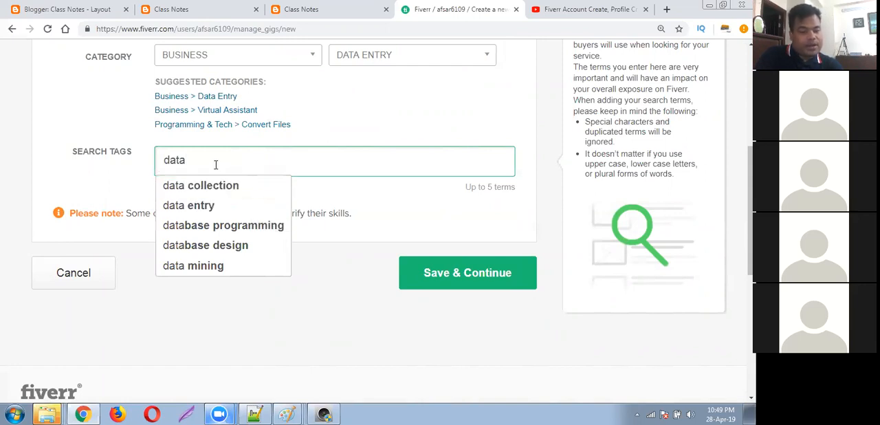
click(214, 207)
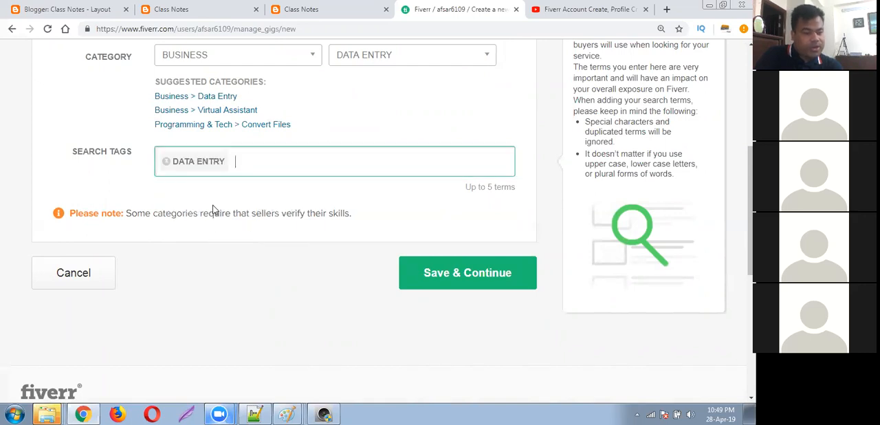
text(data)
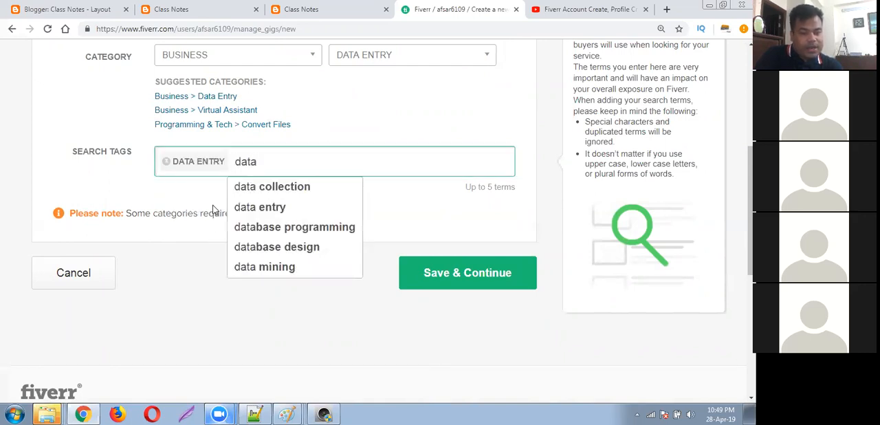
click(265, 194)
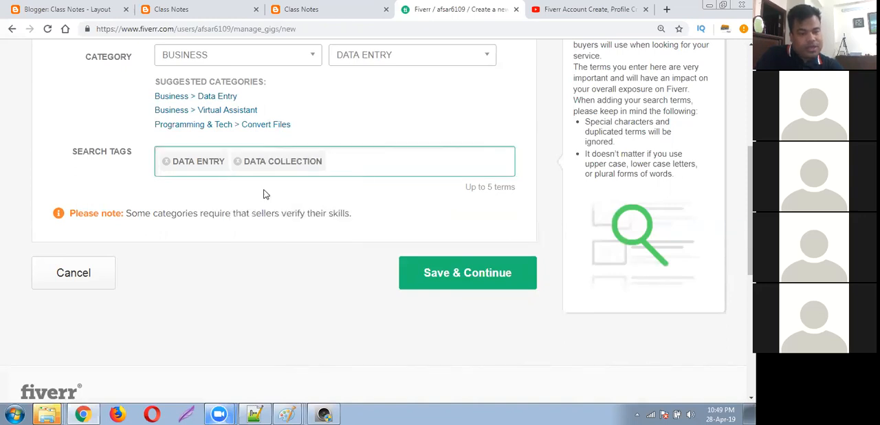
text(data)
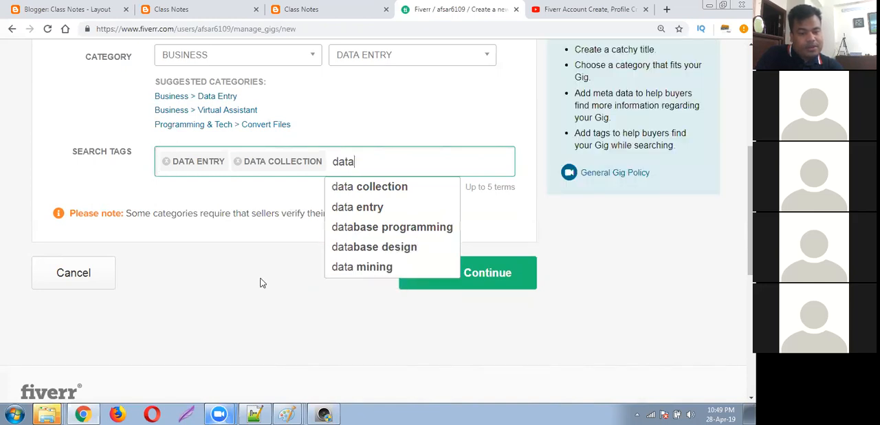
click(365, 267)
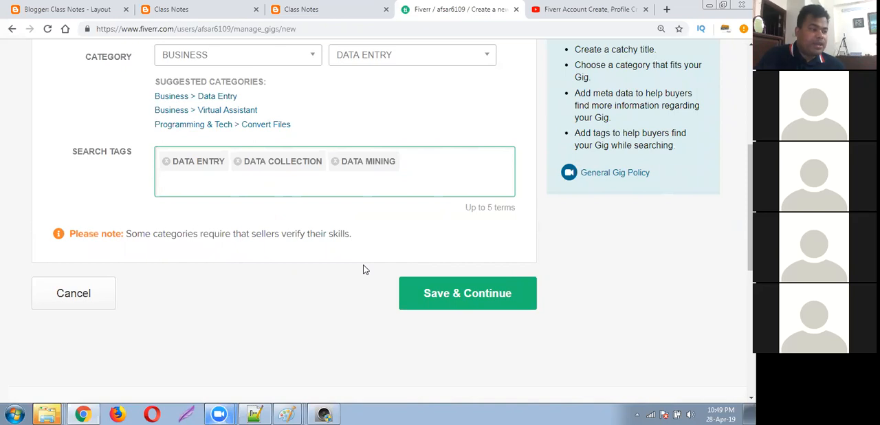
Try a fourth search tag beginning with "web re" and clear the entry.
text(web)
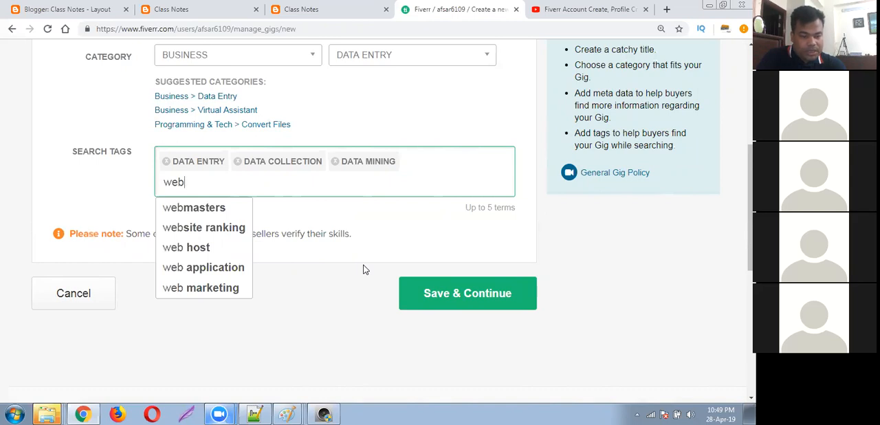
text( re)
key(BackSpace)
key(BackSpace)
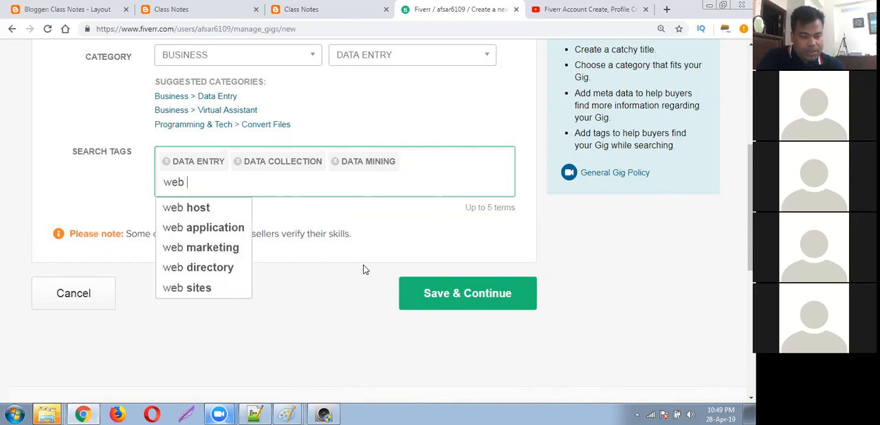
key(BackSpace)
key(BackSpace)
key(BackSpace)
key(BackSpace)
Add the suggested search tag "internet researcher" as the fourth tag.
text(inter)
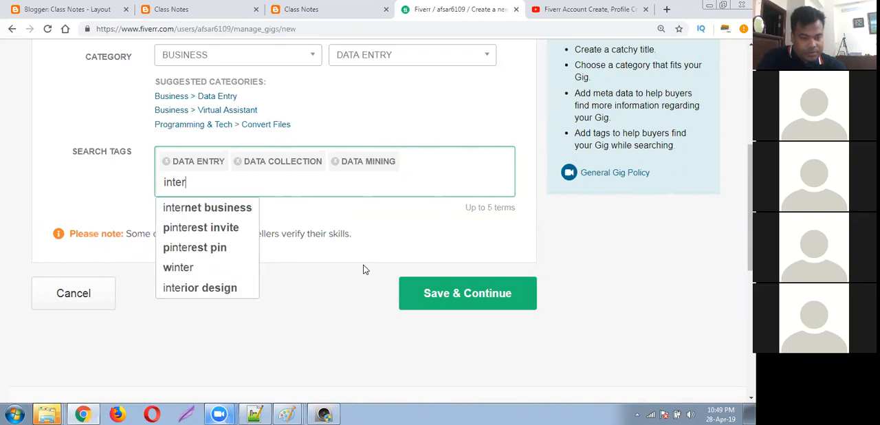
text(ne)
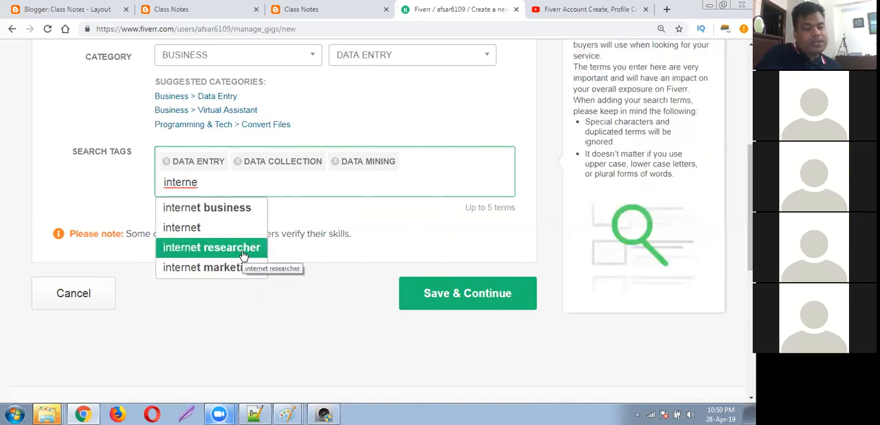
click(250, 249)
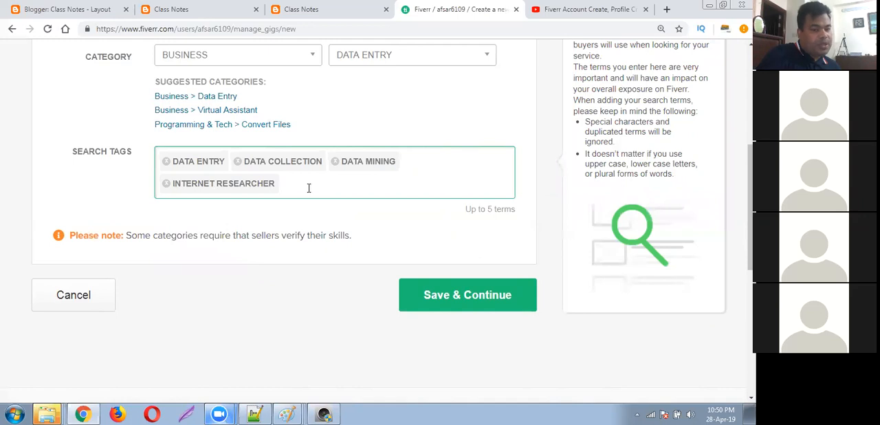
click(309, 187)
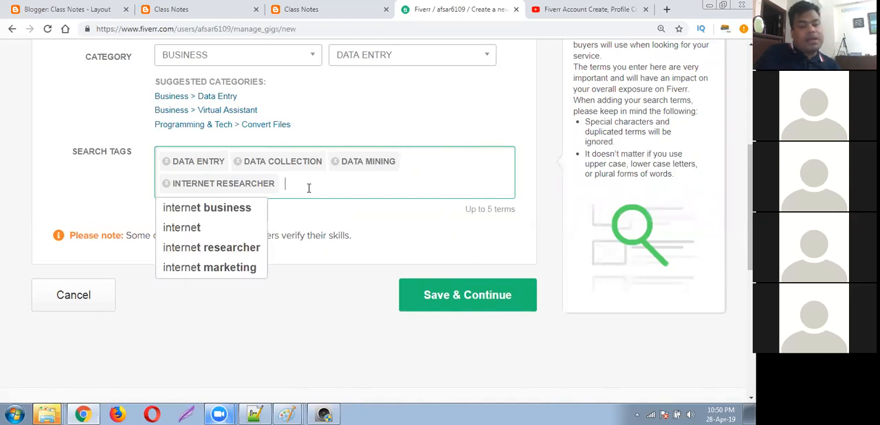
text(data con)
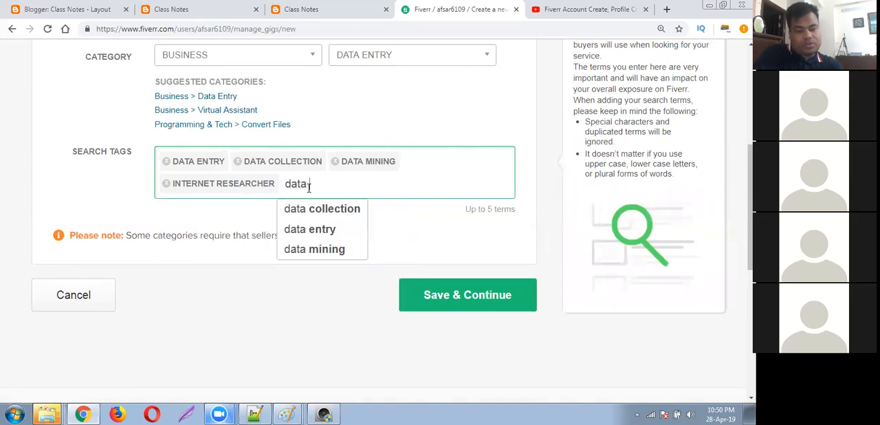
key(BackSpace)
key(BackSpace)
key(BackSpace)
key(BackSpace)
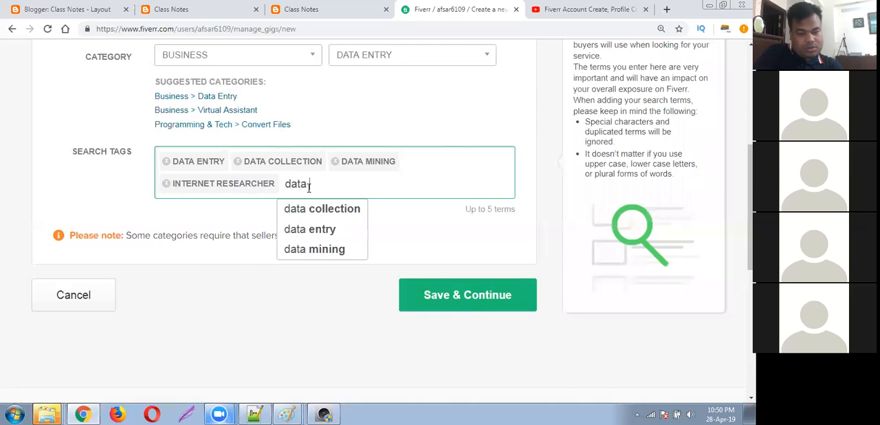
key(BackSpace)
key(BackSpace)
key(BackSpace)
key(BackSpace)
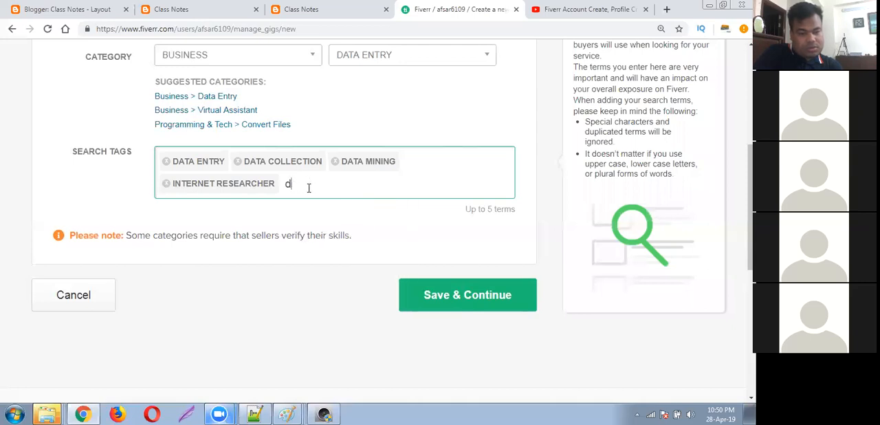
text(con)
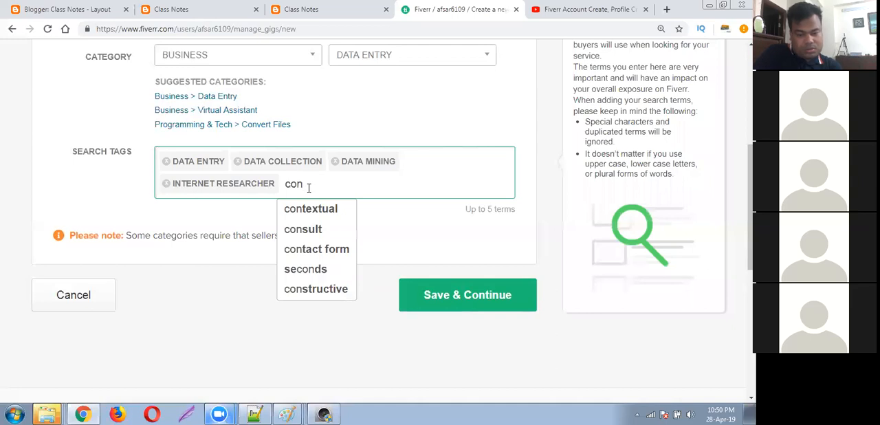
key(BackSpace)
key(BackSpace)
key(BackSpace)
text(data)
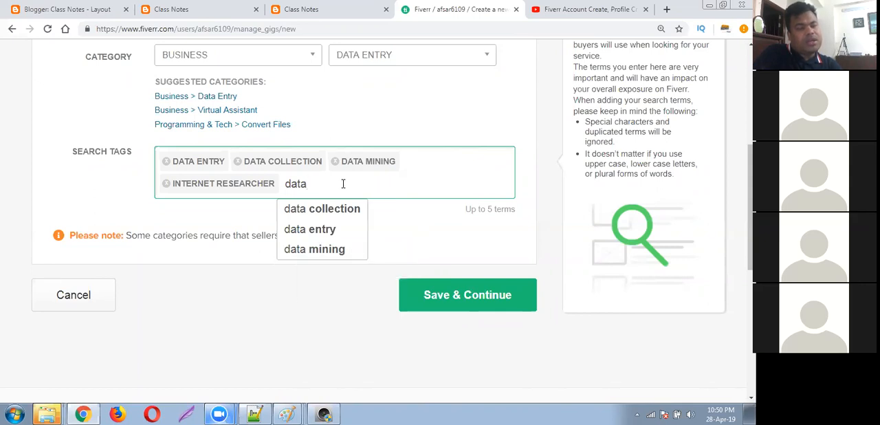
key(BackSpace)
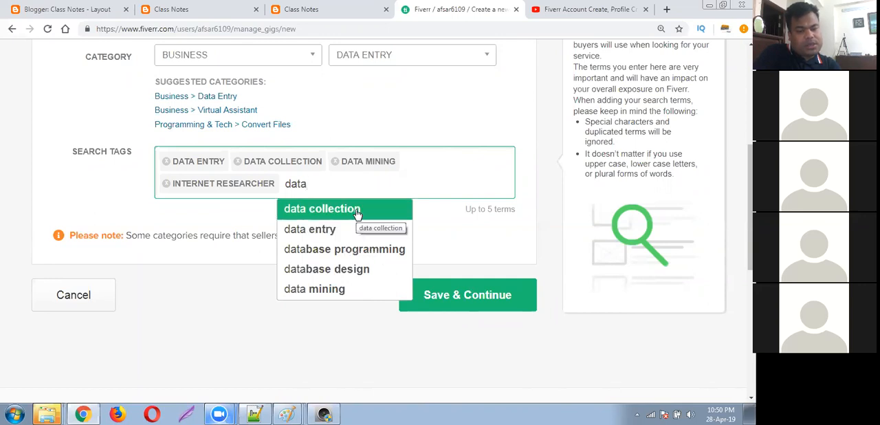
key(BackSpace)
key(BackSpace)
key(BackSpace)
key(BackSpace)
Add the suggested search tag "pdf to word" as the gig's fifth tag.
text(pdf)
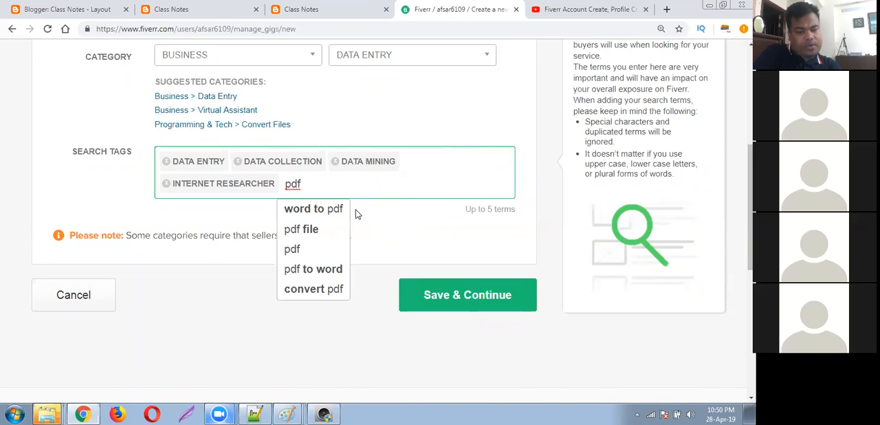
click(333, 269)
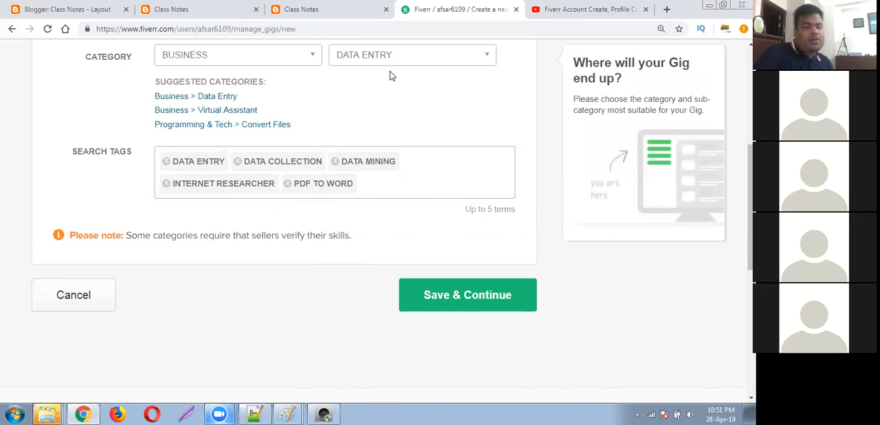
Review the gig's title, category, subcategory and search tags on the overview form.
scroll(389, 72, up, 2)
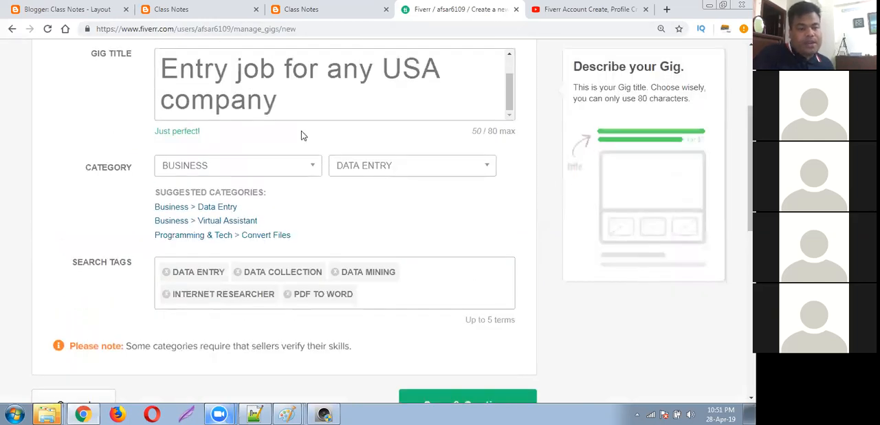
scroll(323, 103, up, 1)
scroll(327, 103, down, 1)
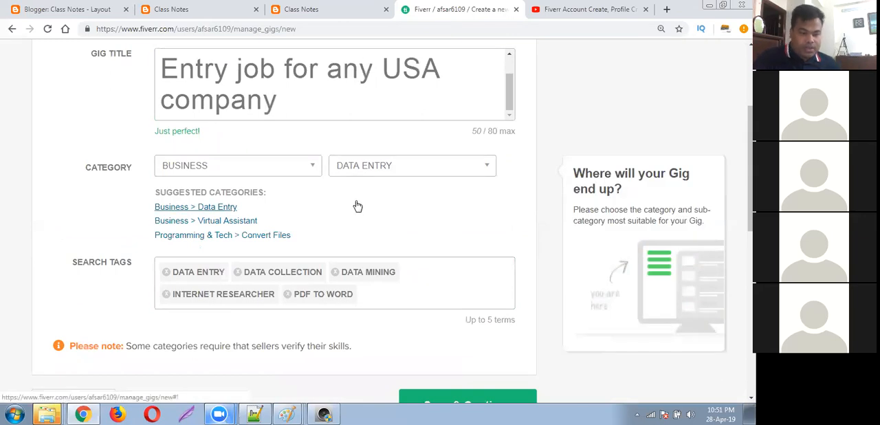
scroll(45, 217, up, 2)
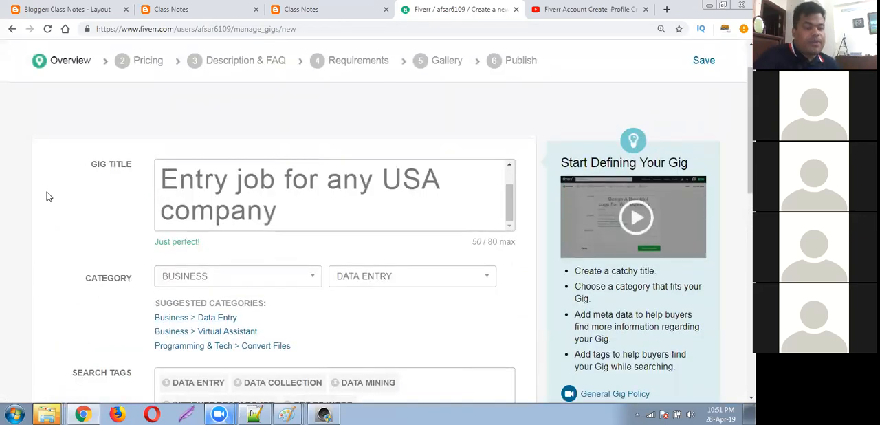
scroll(47, 197, down, 1)
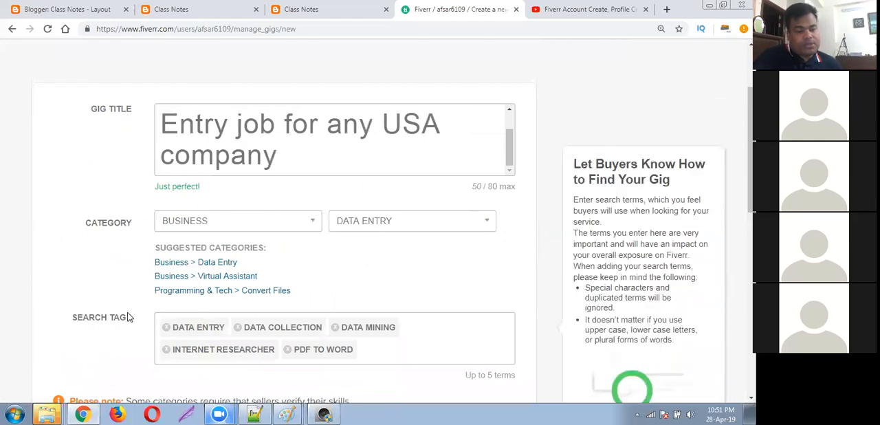
scroll(131, 315, down, 1)
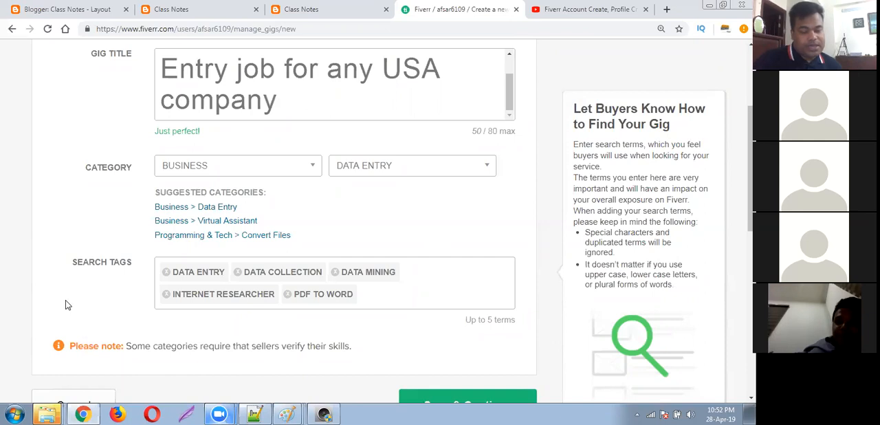
click(67, 305)
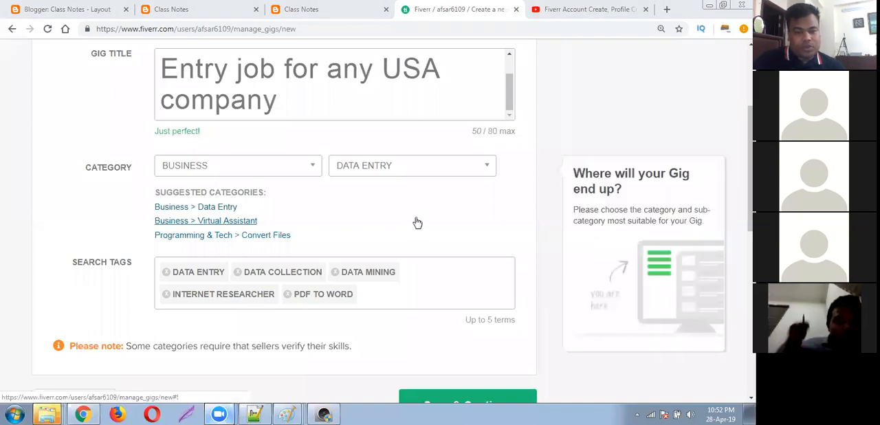
scroll(112, 279, up, 3)
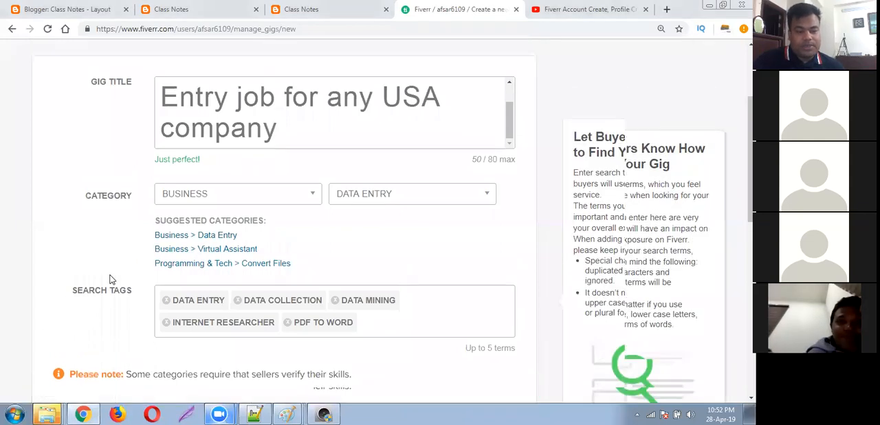
scroll(112, 279, down, 3)
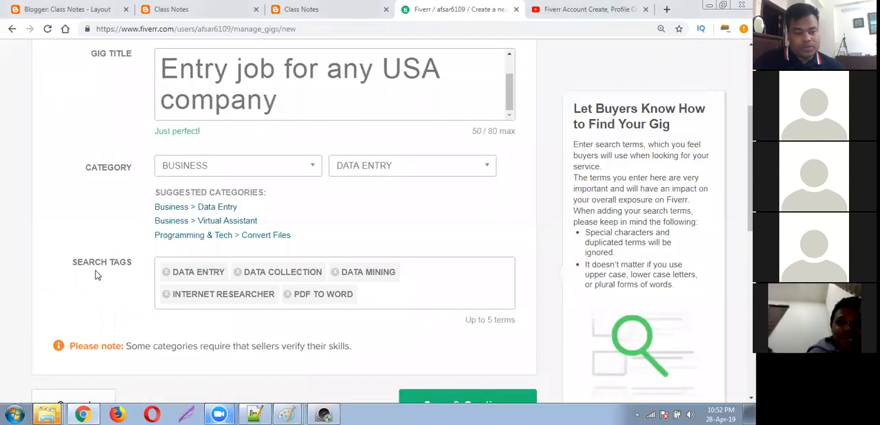
scroll(98, 265, up, 3)
Save the gig overview and continue to the pricing stage.
scroll(110, 182, down, 1)
scroll(107, 204, down, 3)
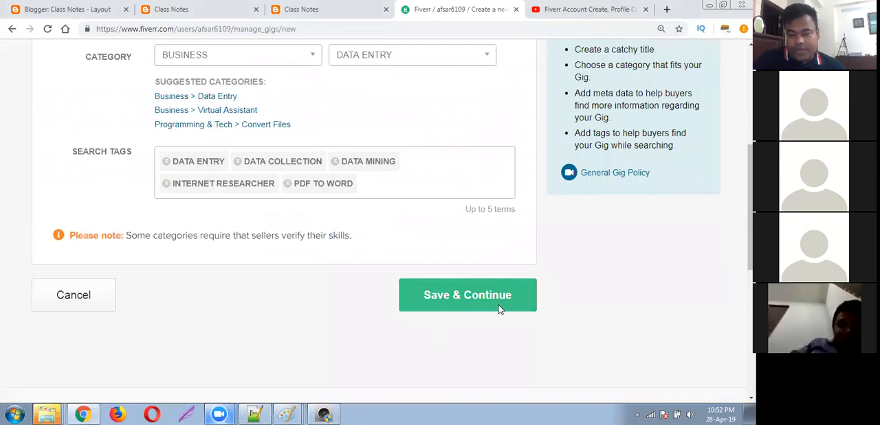
click(476, 297)
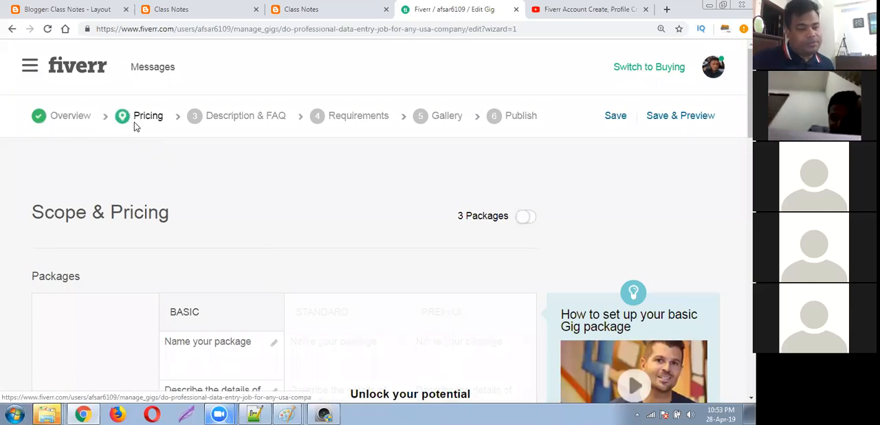
Examine the Basic package's fields and the gig extras offered under Scope & Pricing.
scroll(134, 122, down, 2)
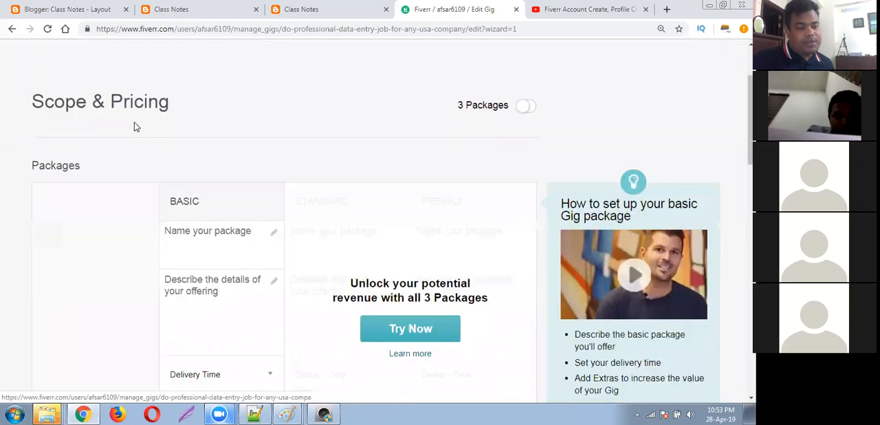
scroll(187, 141, down, 1)
scroll(186, 143, up, 1)
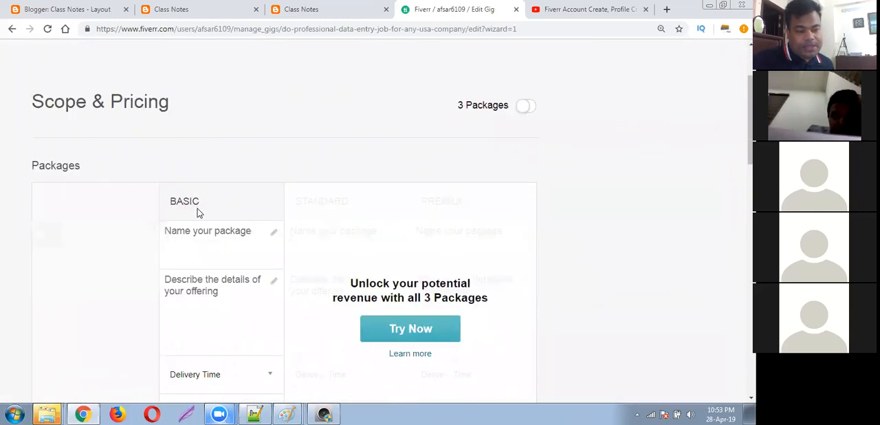
scroll(198, 208, down, 1)
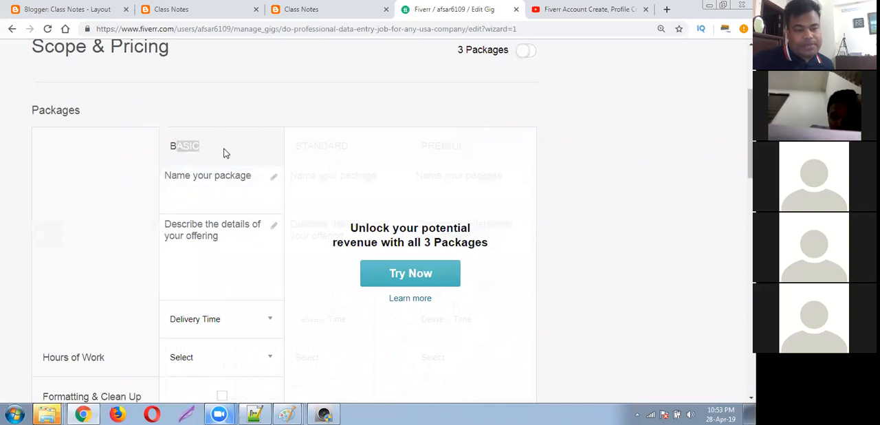
scroll(236, 241, down, 3)
scroll(236, 244, down, 3)
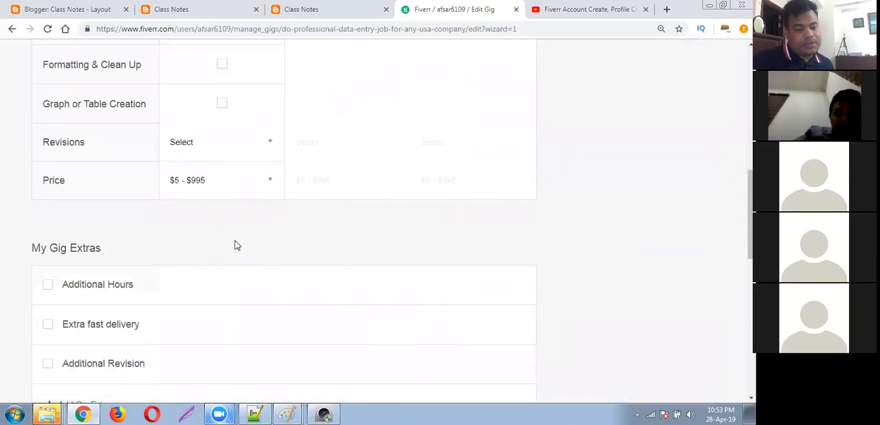
scroll(235, 242, up, 6)
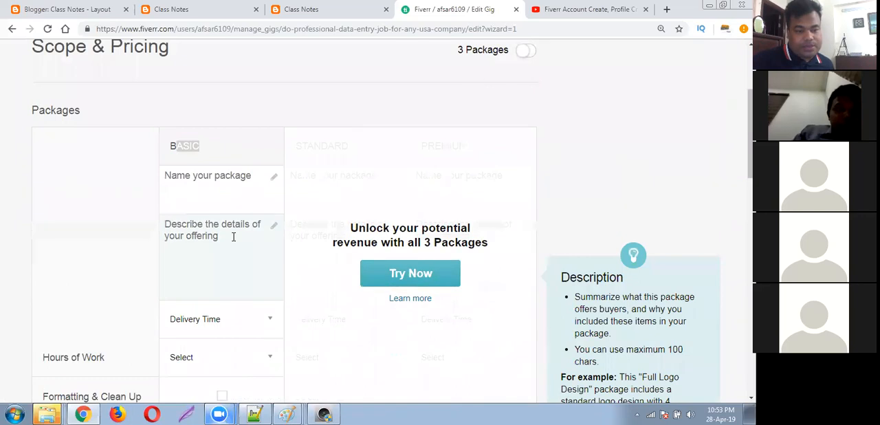
scroll(104, 220, down, 1)
scroll(157, 236, down, 2)
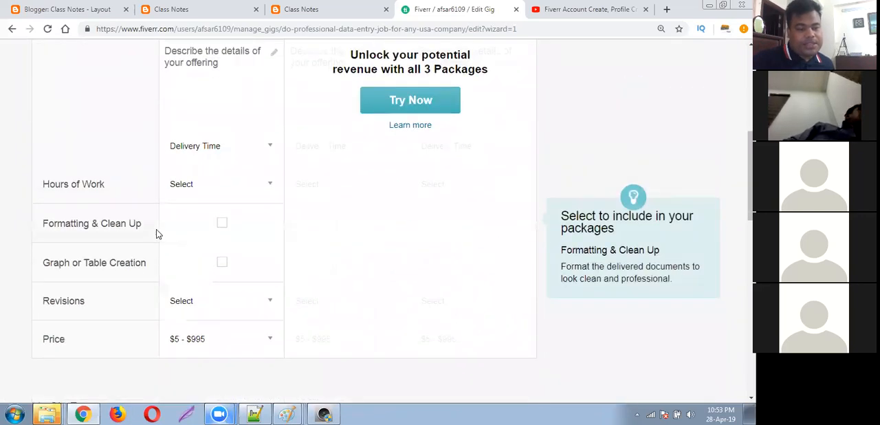
Set the Basic package's price to $5.
scroll(156, 235, down, 2)
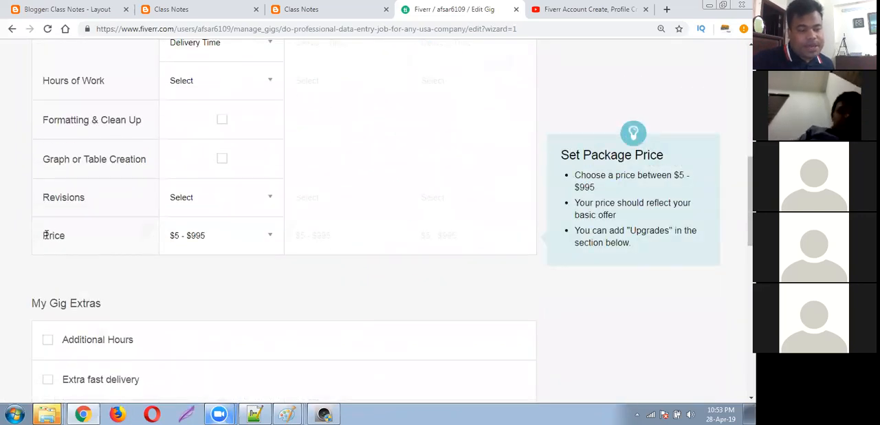
click(269, 240)
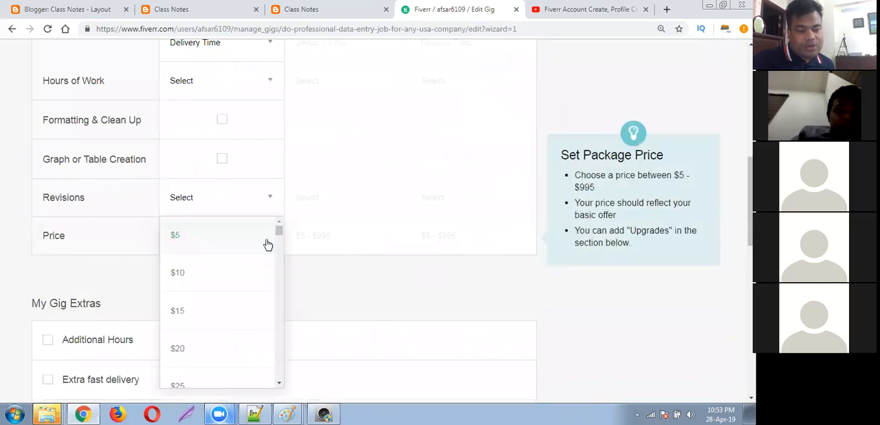
click(177, 237)
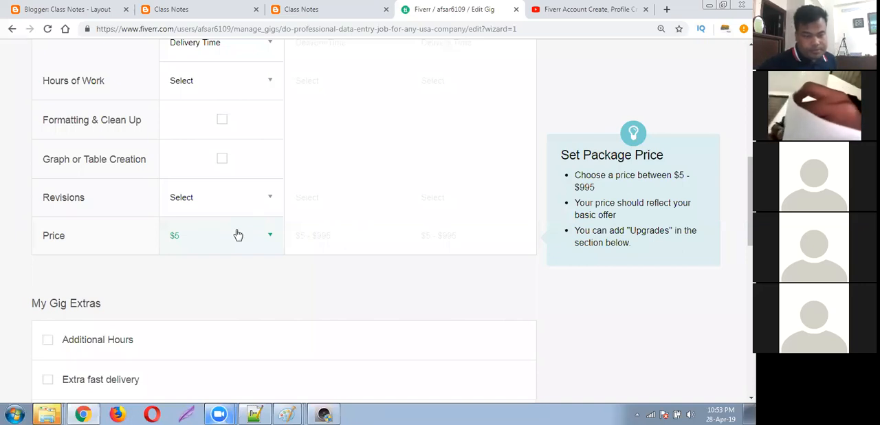
click(238, 233)
scroll(234, 282, down, 5)
scroll(254, 312, down, 9)
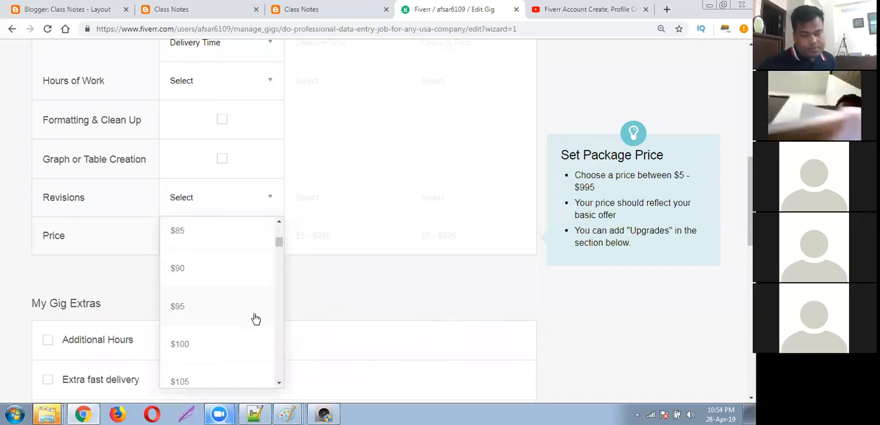
click(433, 308)
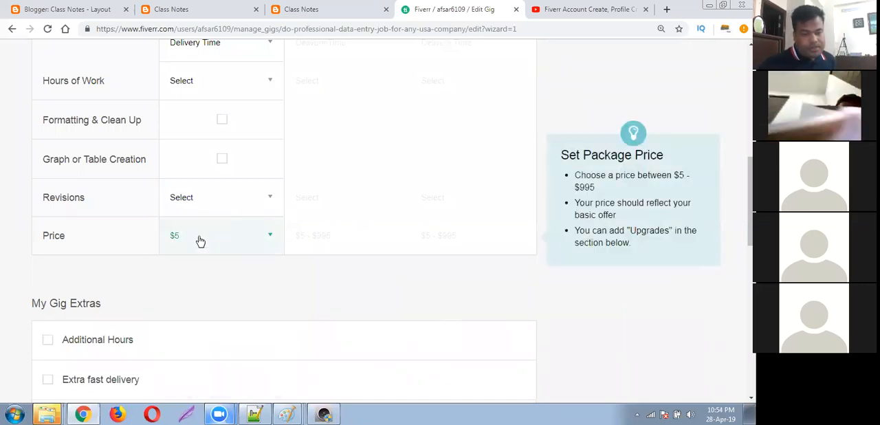
Set the Basic package's revisions to Unlimited and include Graph or Table Creation in it.
scroll(204, 238, up, 1)
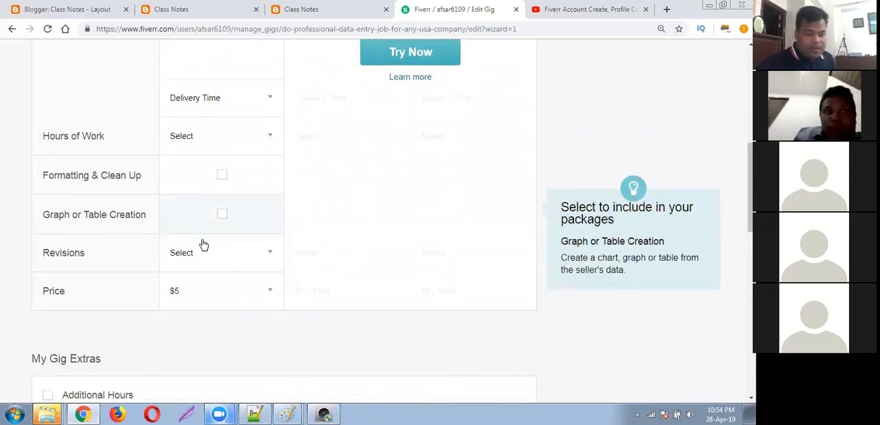
click(231, 255)
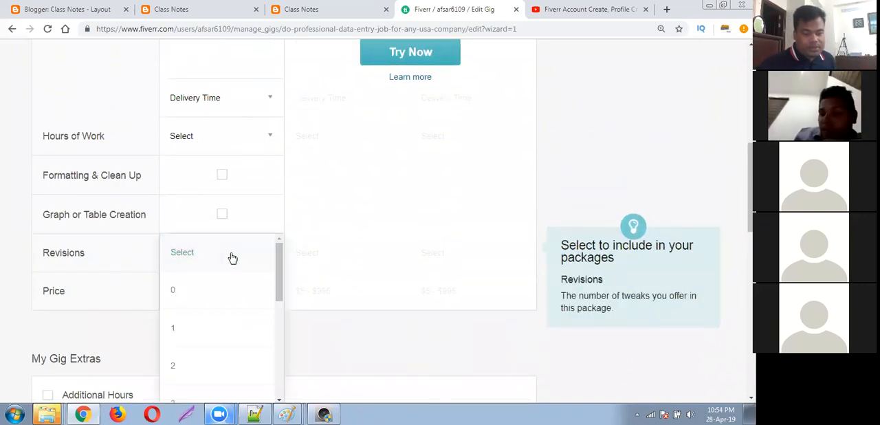
scroll(241, 311, down, 3)
scroll(235, 311, down, 1)
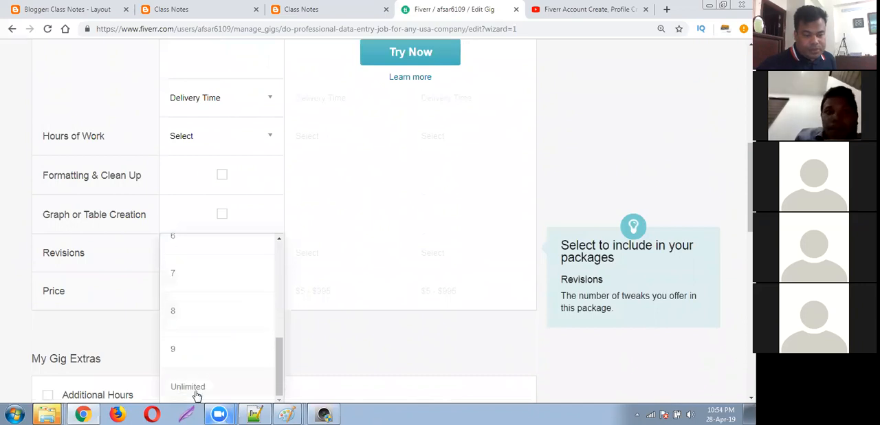
click(195, 391)
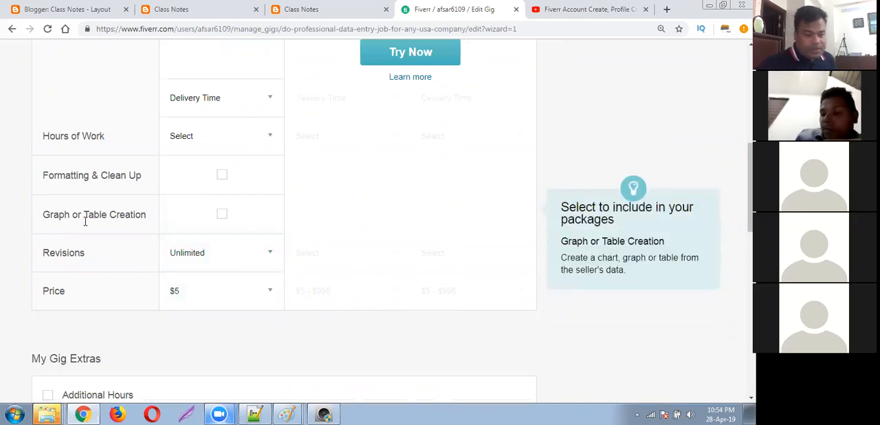
click(222, 213)
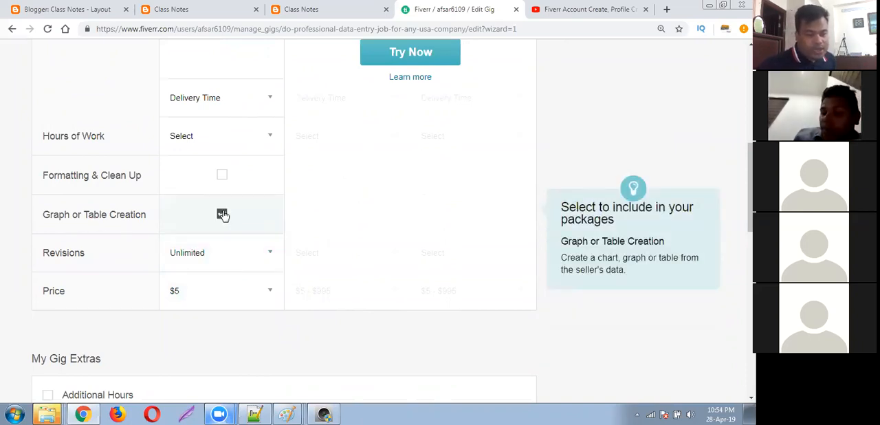
Include Formatting & Clean Up in the Basic package and set its hours of work to 5.
click(222, 175)
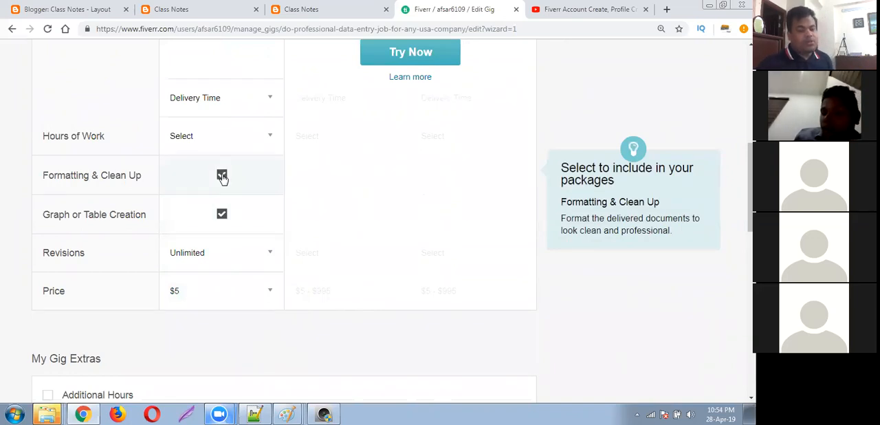
click(221, 175)
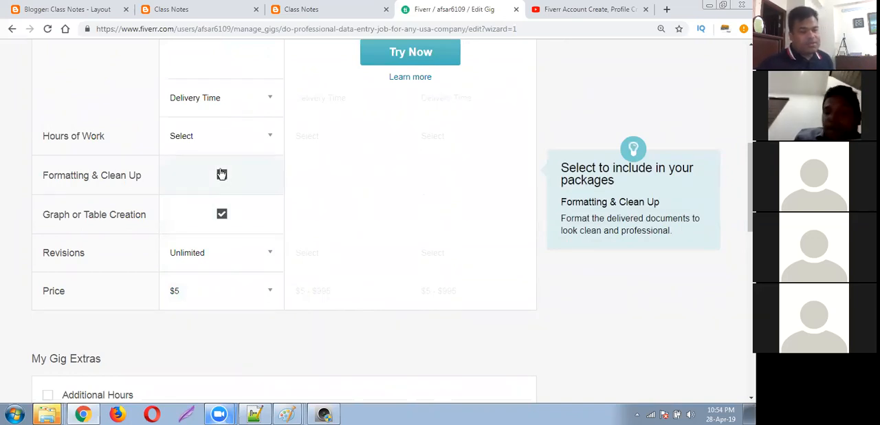
click(218, 174)
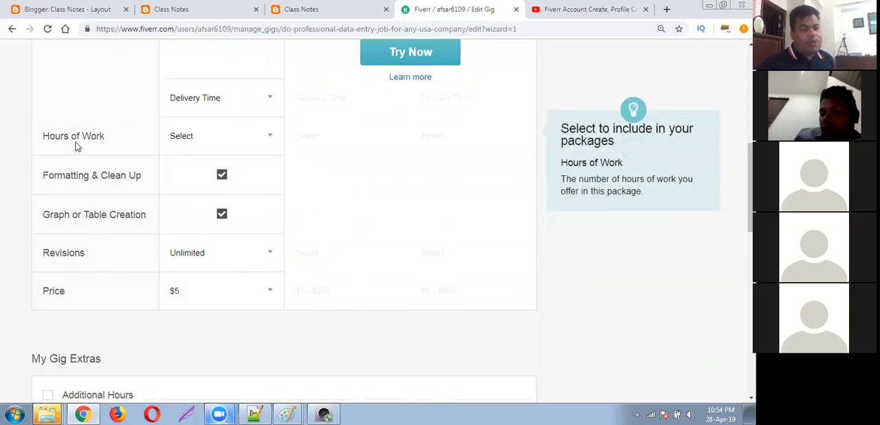
click(261, 137)
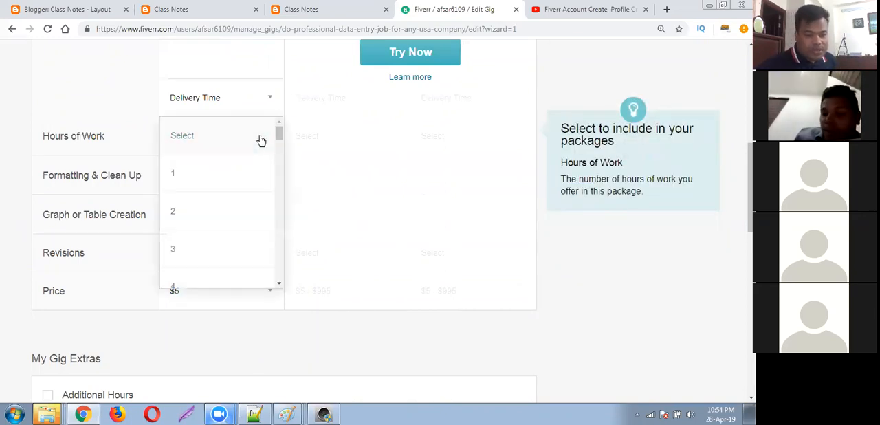
scroll(204, 250, down, 1)
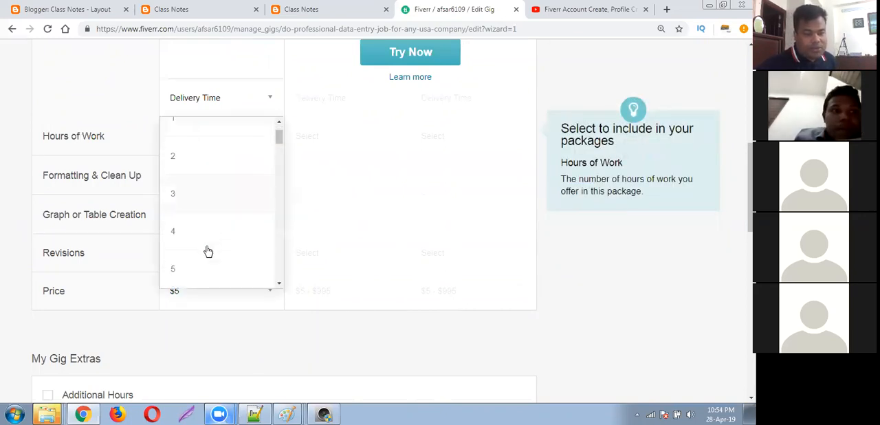
click(177, 272)
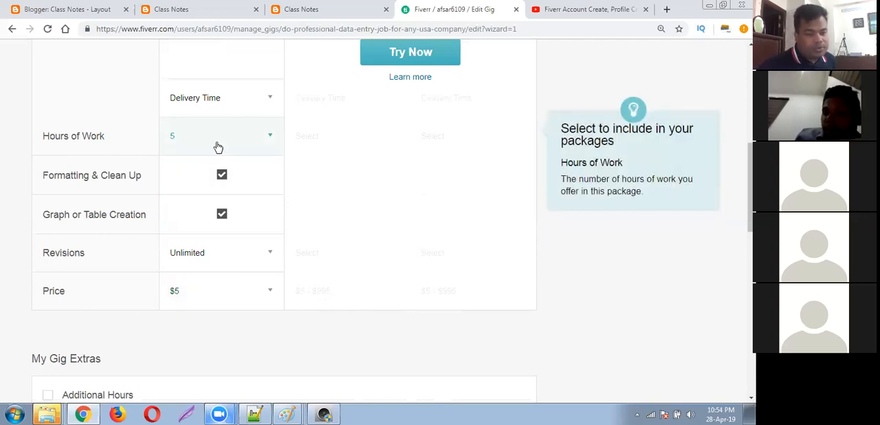
Set the Basic package's delivery time to 1 Day Delivery.
scroll(218, 147, up, 1)
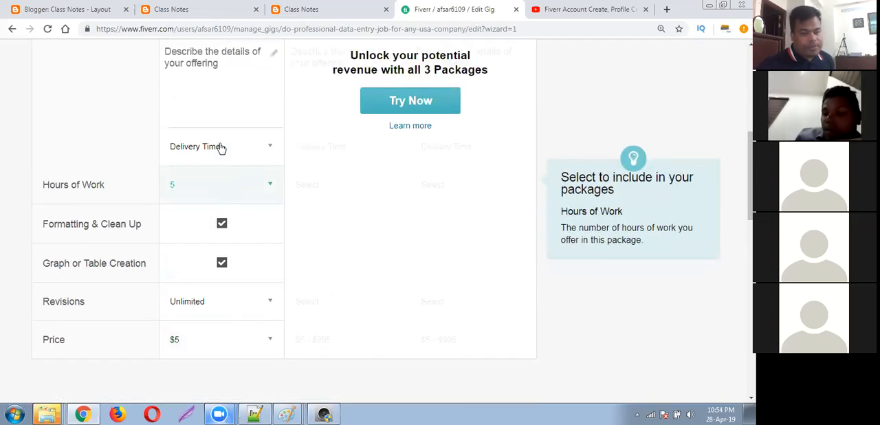
click(251, 162)
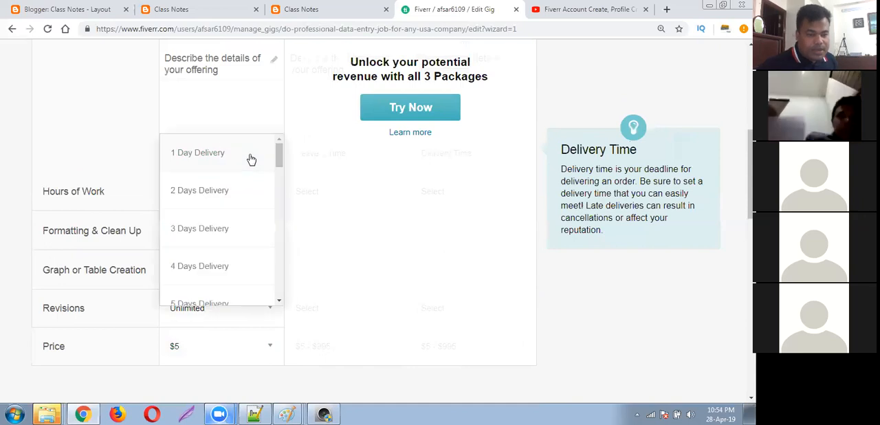
click(202, 158)
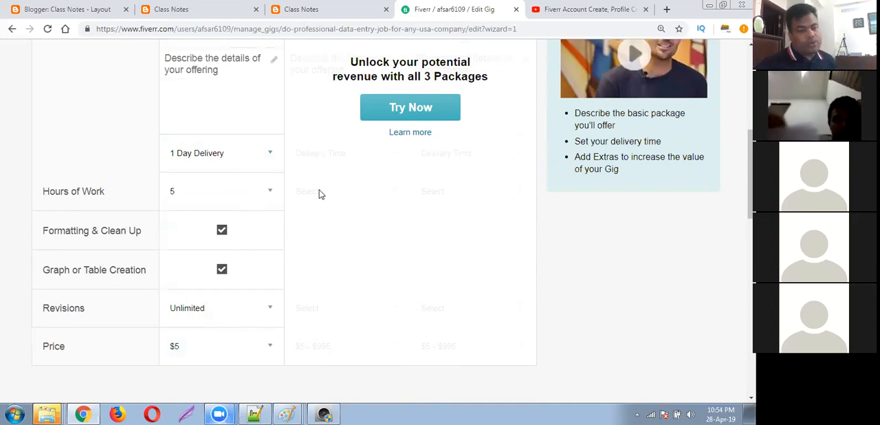
Review the Basic package's price, revisions, included services, hours of work and delivery time.
scroll(319, 195, up, 2)
scroll(317, 194, down, 3)
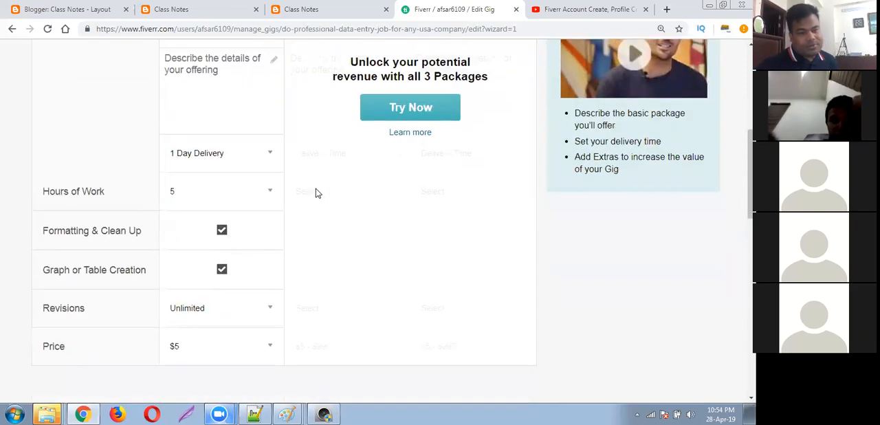
scroll(316, 194, down, 2)
mouse_move(51, 191)
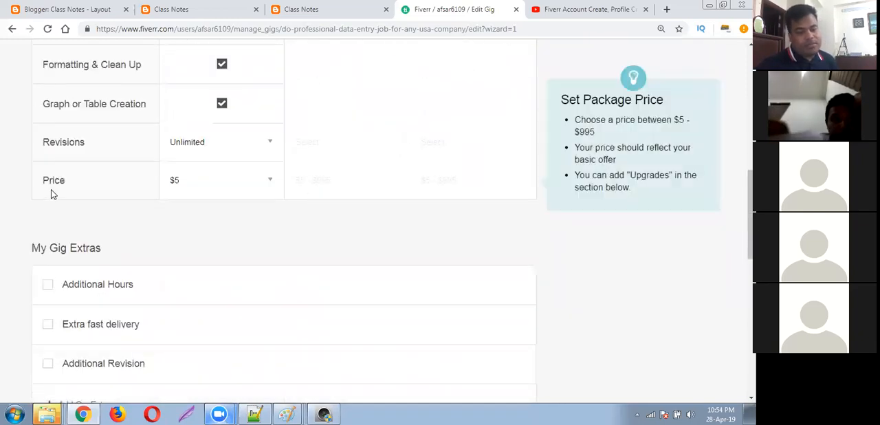
mouse_move(114, 157)
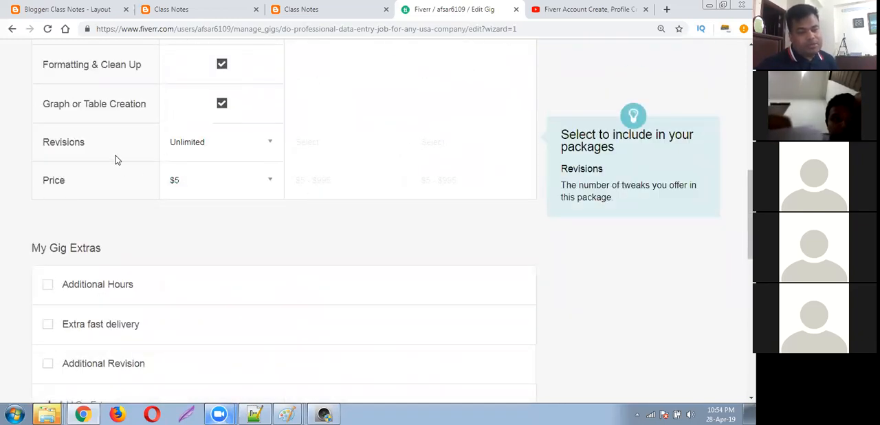
mouse_move(55, 104)
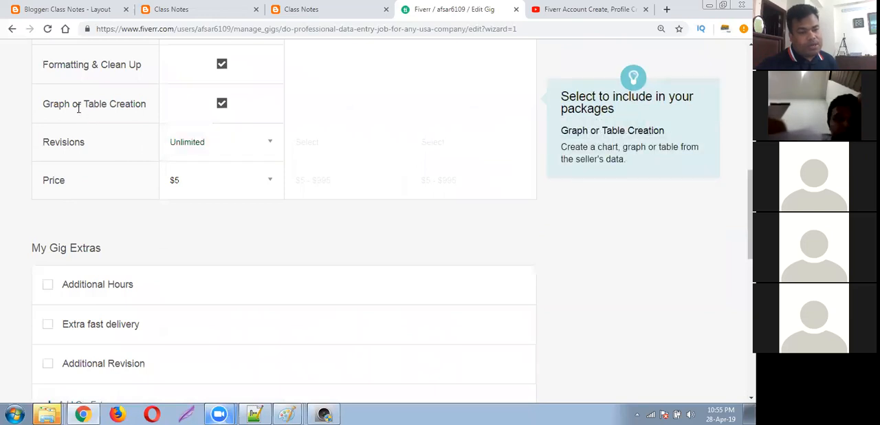
scroll(221, 107, up, 1)
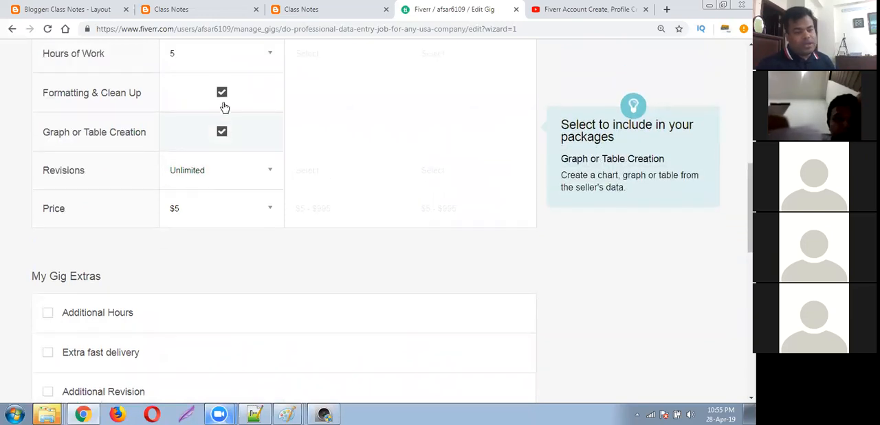
mouse_move(94, 131)
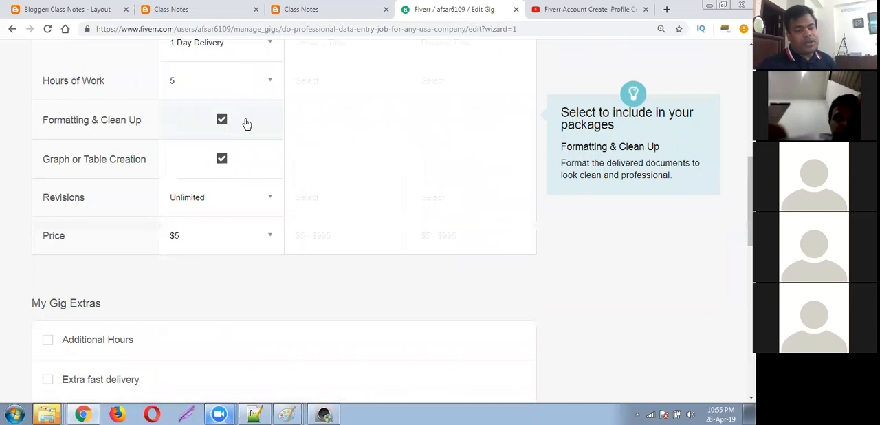
scroll(247, 122, up, 1)
mouse_move(132, 140)
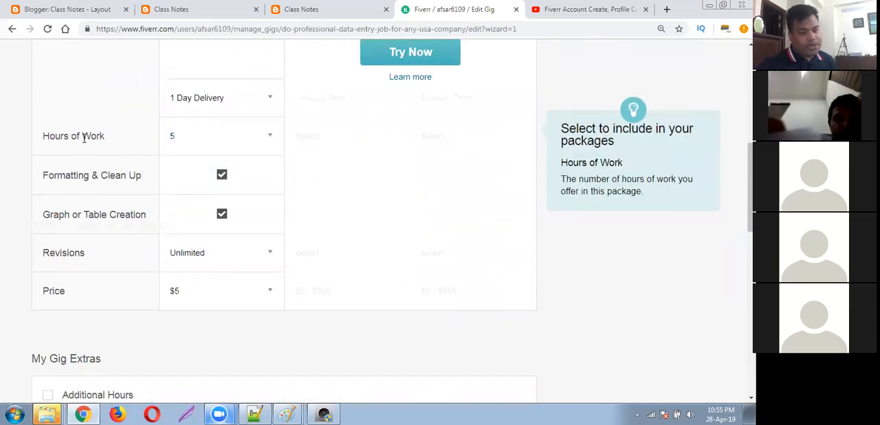
drag(56, 136, 112, 139)
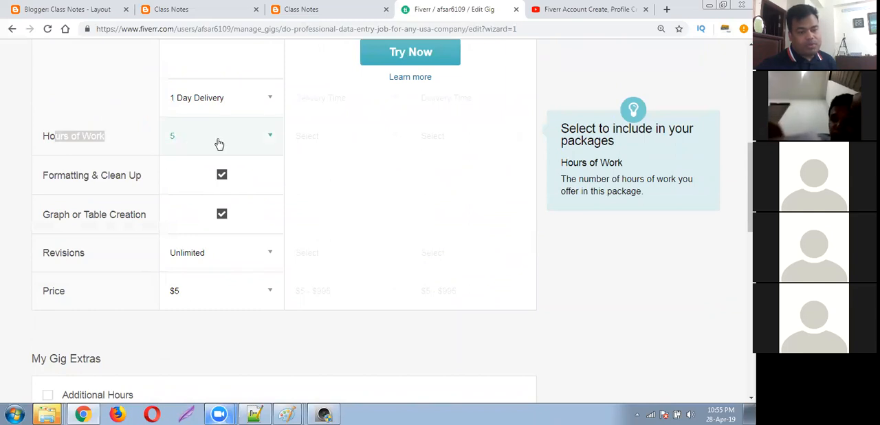
scroll(219, 144, up, 1)
click(104, 150)
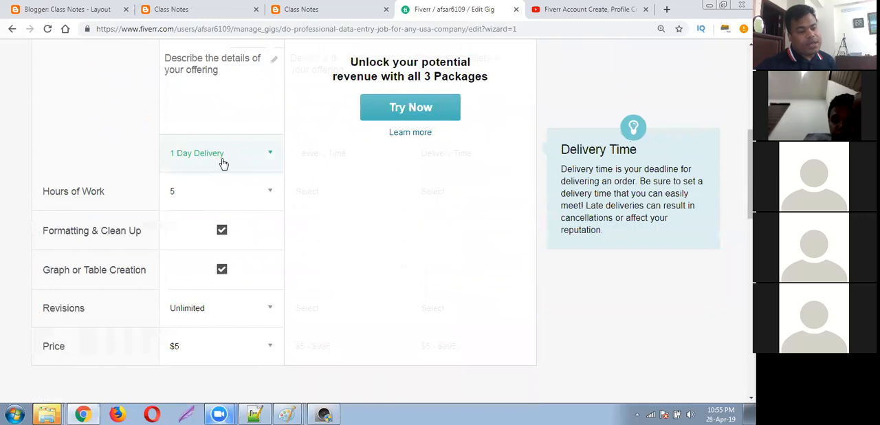
Name the Basic package "5 Hour Data Entry & Admin Support".
scroll(261, 149, up, 2)
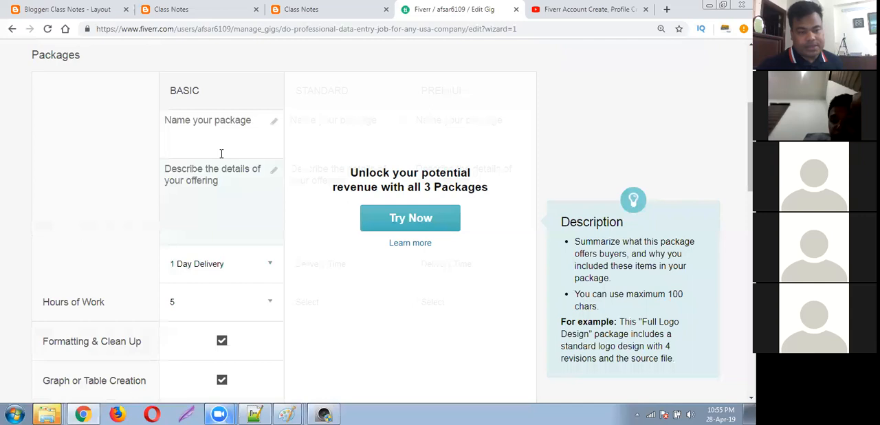
click(274, 122)
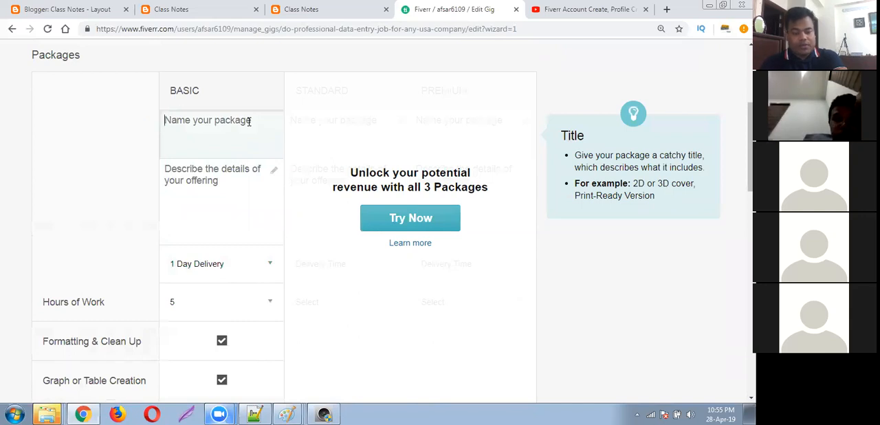
text(5 Hour)
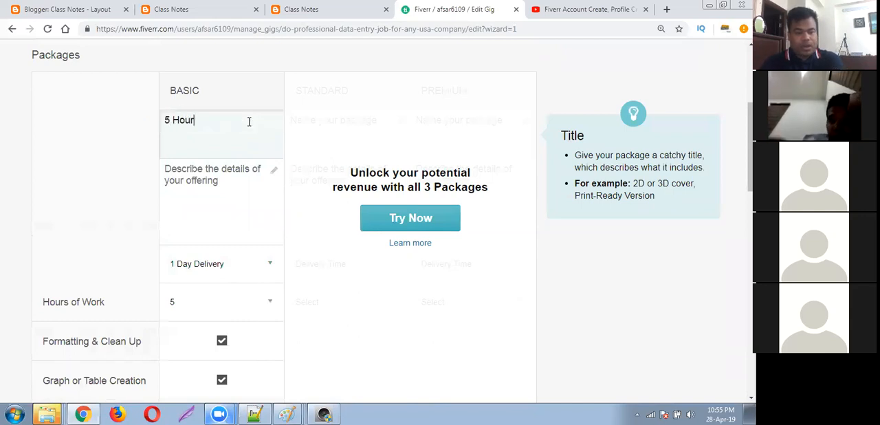
text( Data Entry)
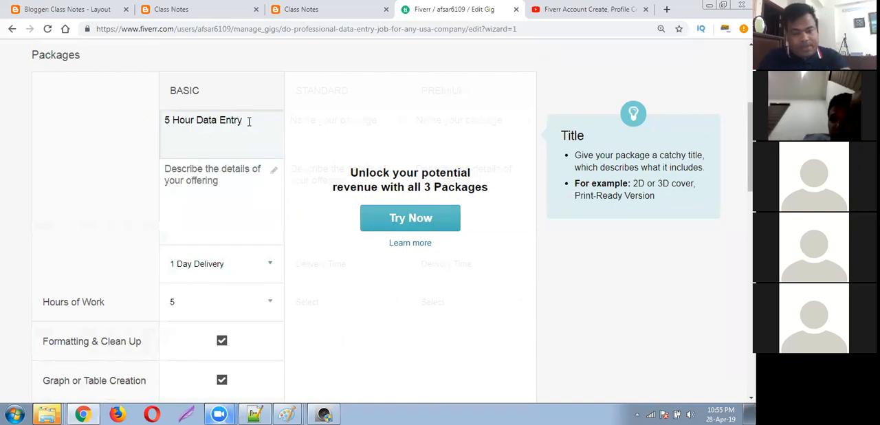
text(&)
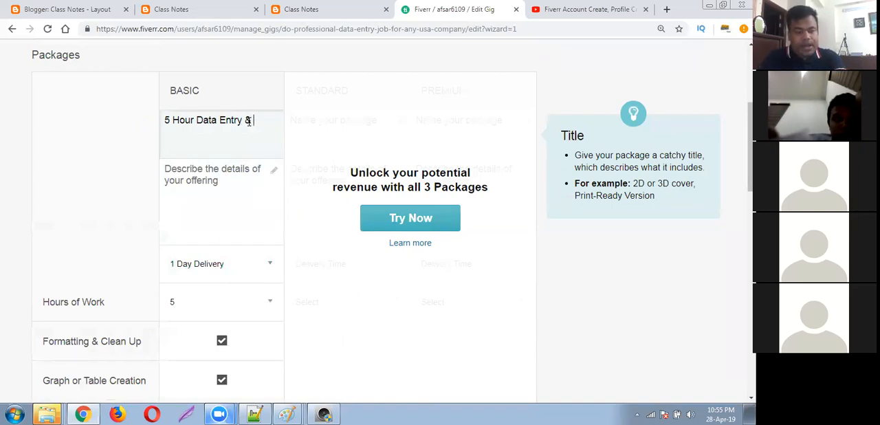
text( Admin )
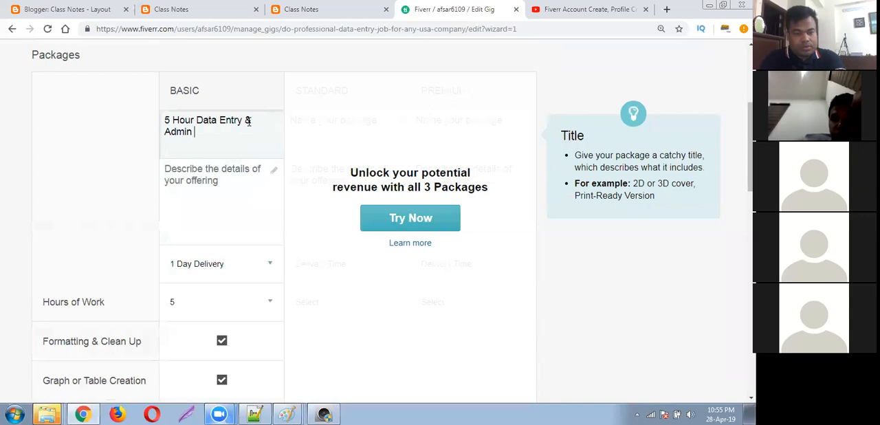
text(Support)
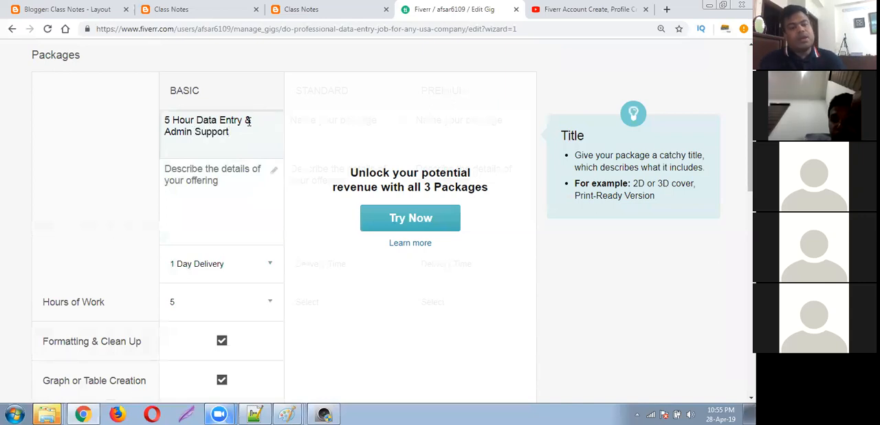
click(238, 165)
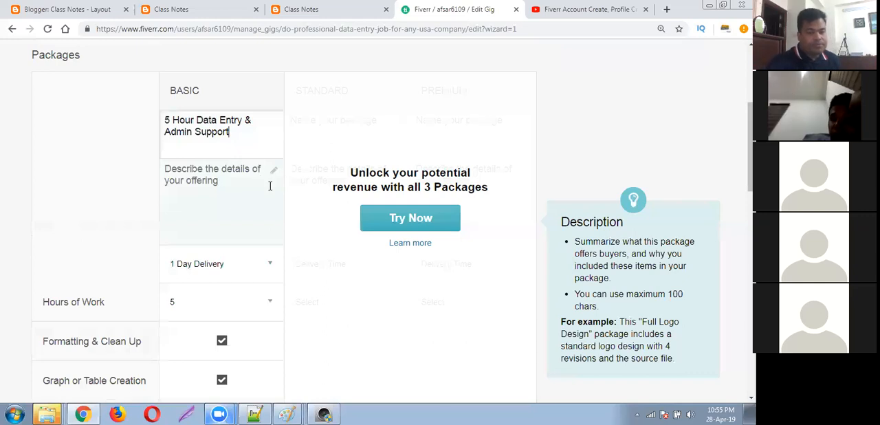
click(261, 151)
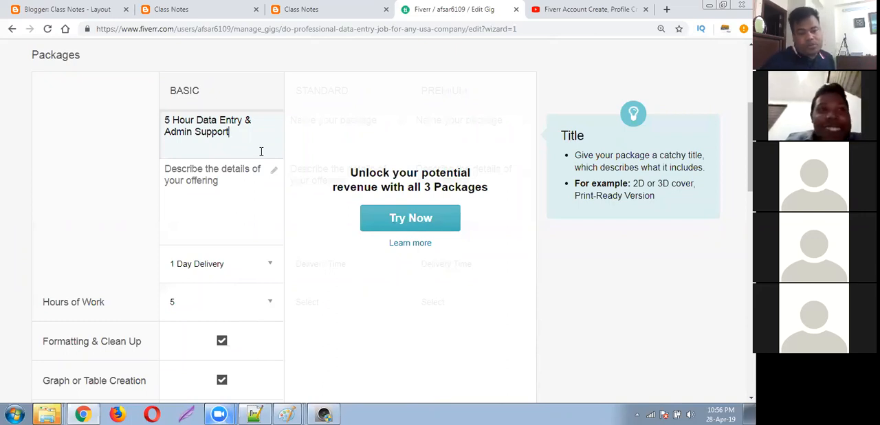
click(311, 215)
click(235, 141)
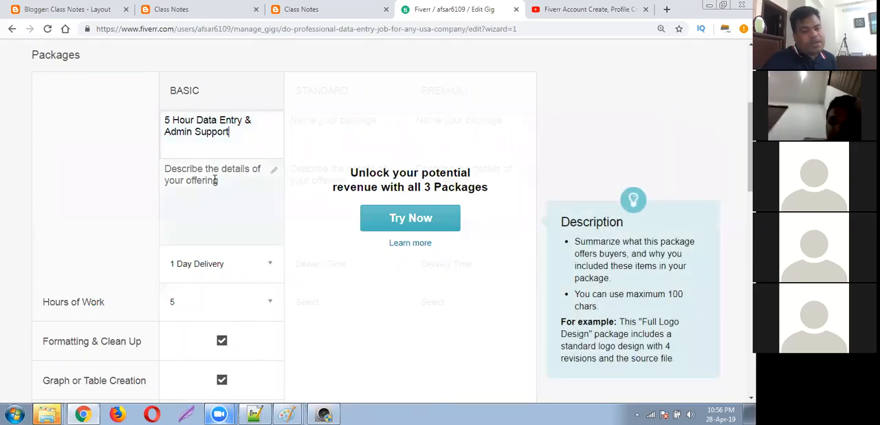
Start the Basic package's description with "Data Entry, Data Collection, Web research, Admin Support, Virtual assistant,".
click(272, 173)
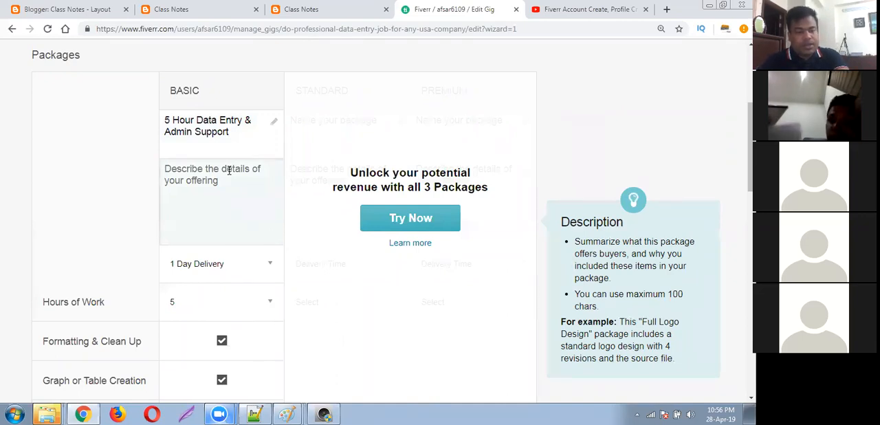
text(Data E)
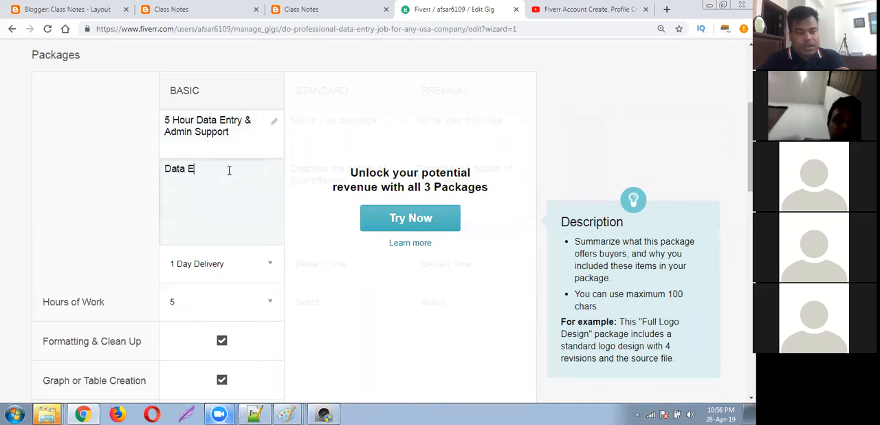
text(ntry, Data E)
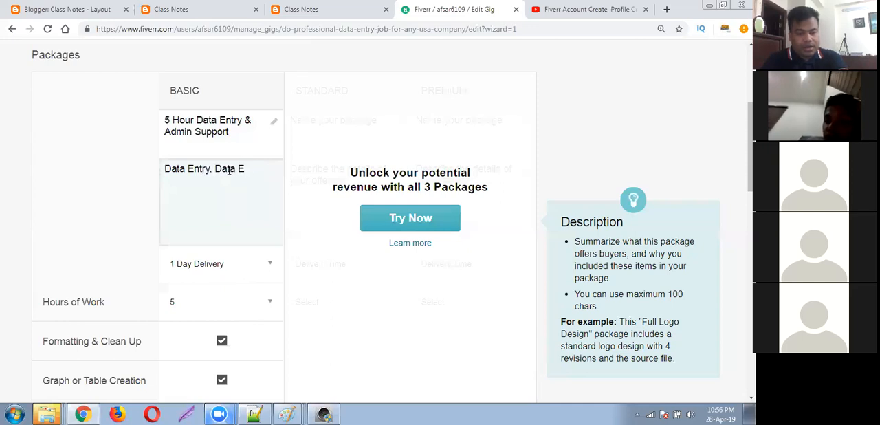
key(BackSpace)
text(Collection,)
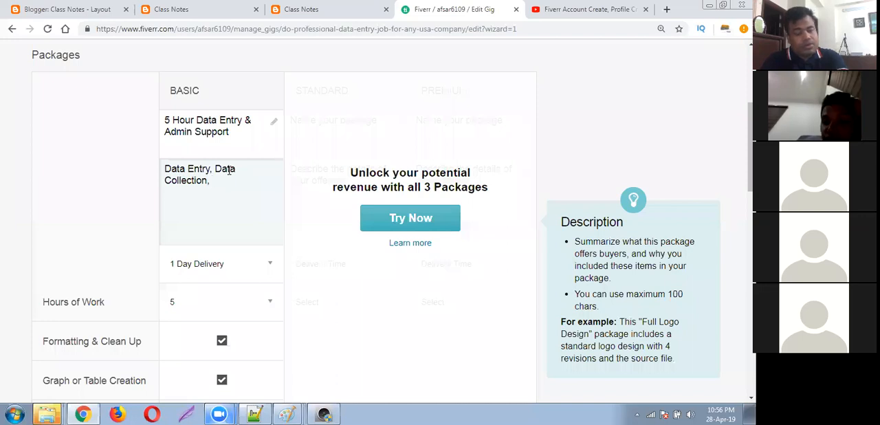
text( Web research, Admin Support, Vi)
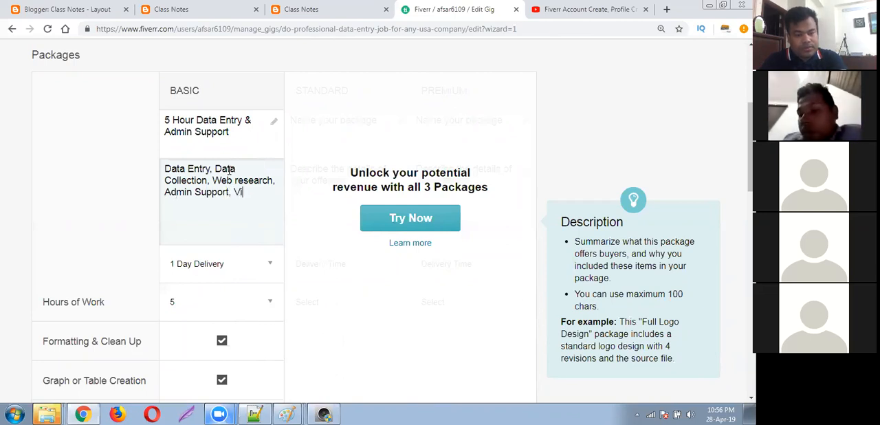
text(rtual assistant, )
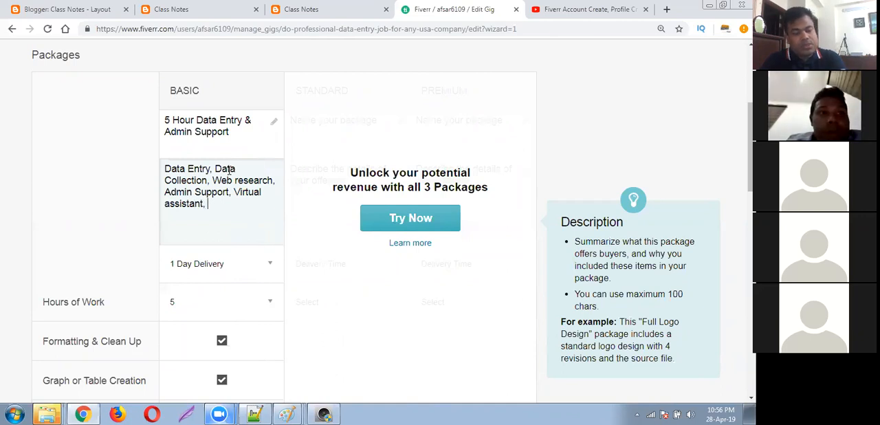
text(Docum)
Finish the list of services in the Basic package's description with "Document Conversion.".
key(BackSpace)
key(BackSpace)
text(umnet)
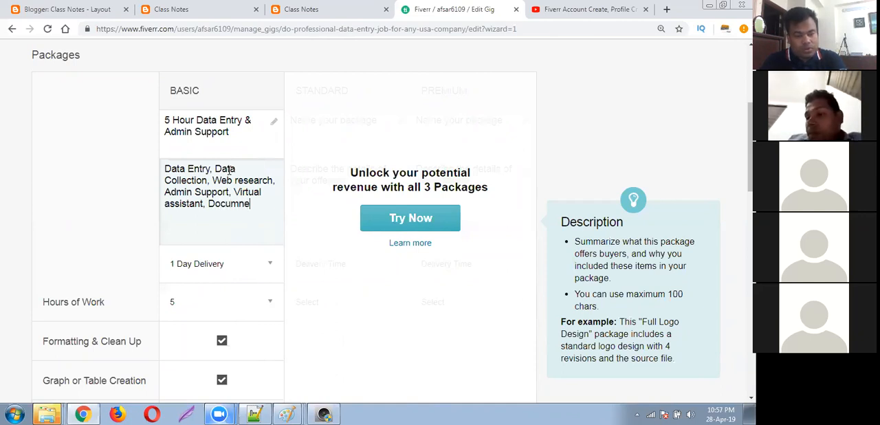
key(BackSpace)
key(BackSpace)
key(BackSpace)
key(BackSpace)
key(BackSpace)
key(BackSpace)
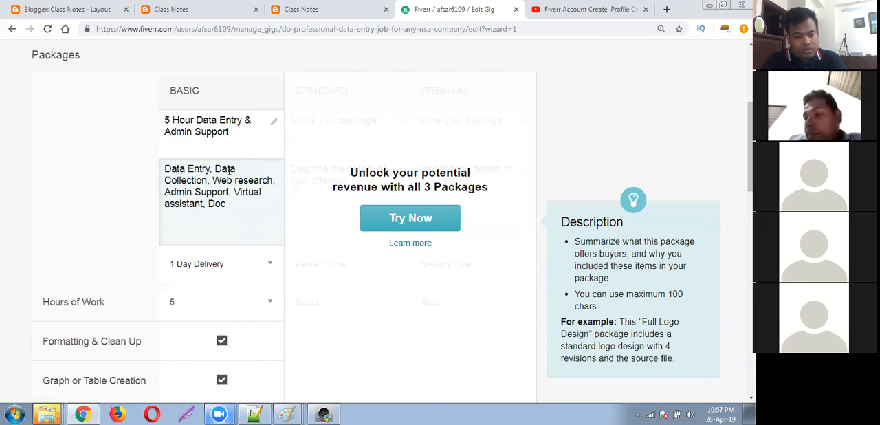
text(u)
text(ment C)
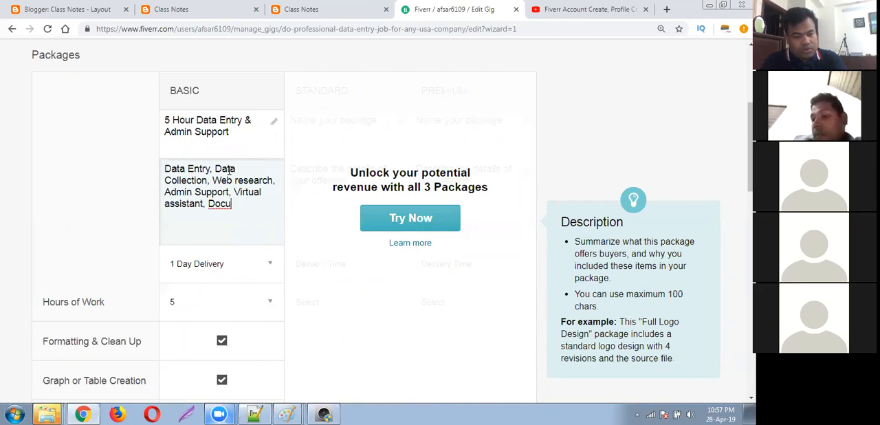
text(on)
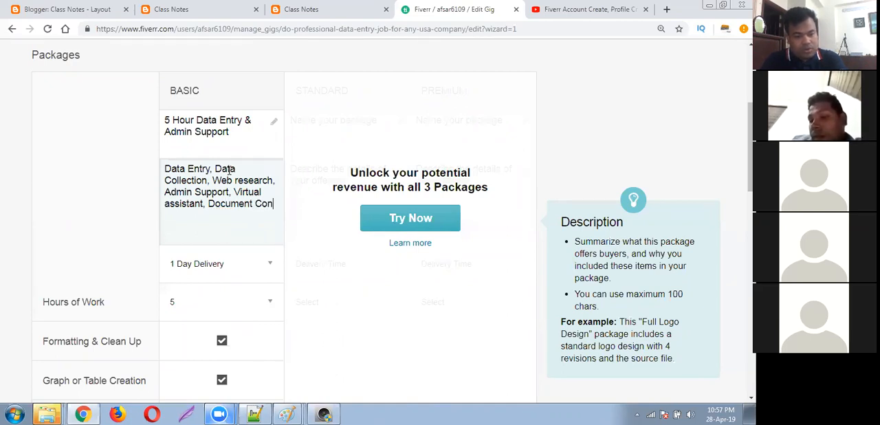
text(version.)
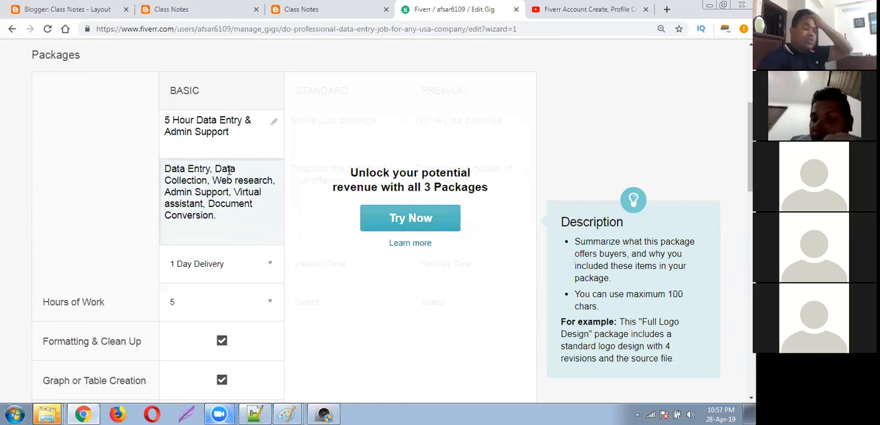
Replace "Admin Support" in the Basic package's name with "Virtual Assist".
click(251, 141)
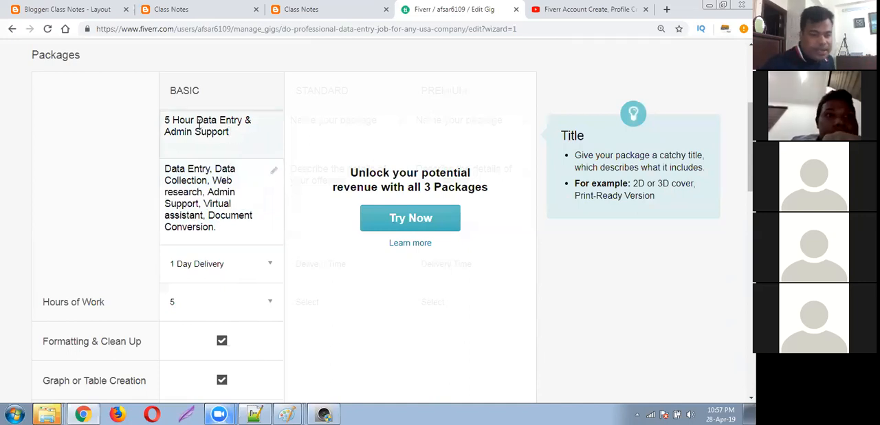
drag(234, 133, 171, 132)
drag(242, 133, 166, 130)
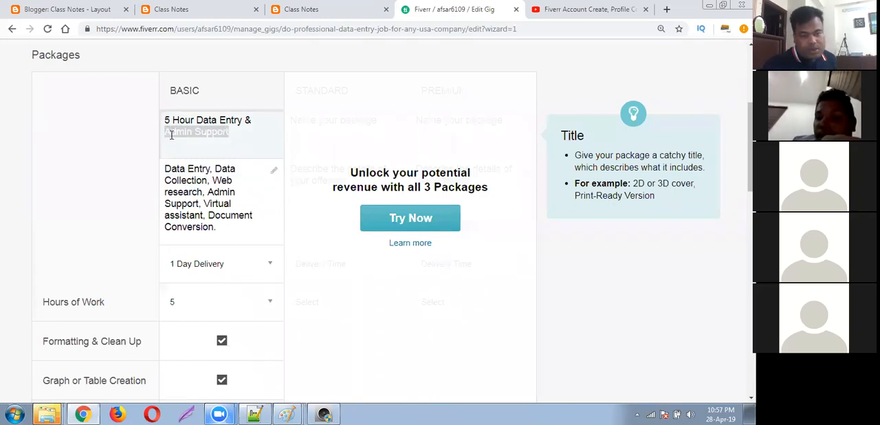
text(V)
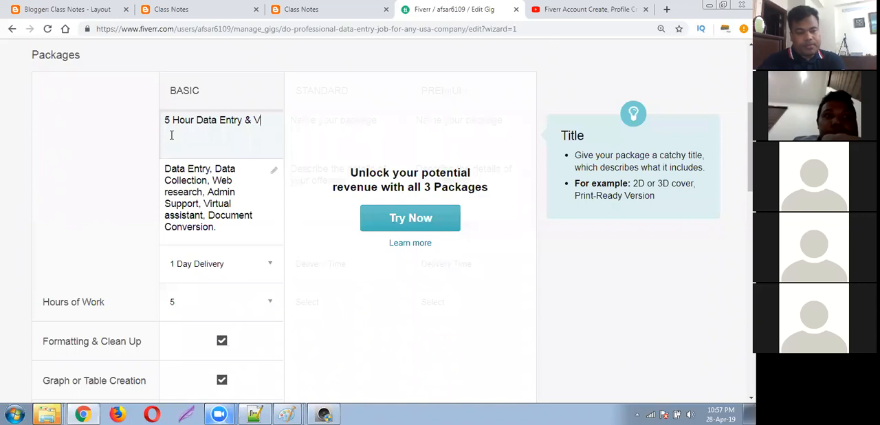
text(irtual Assista)
key(BackSpace)
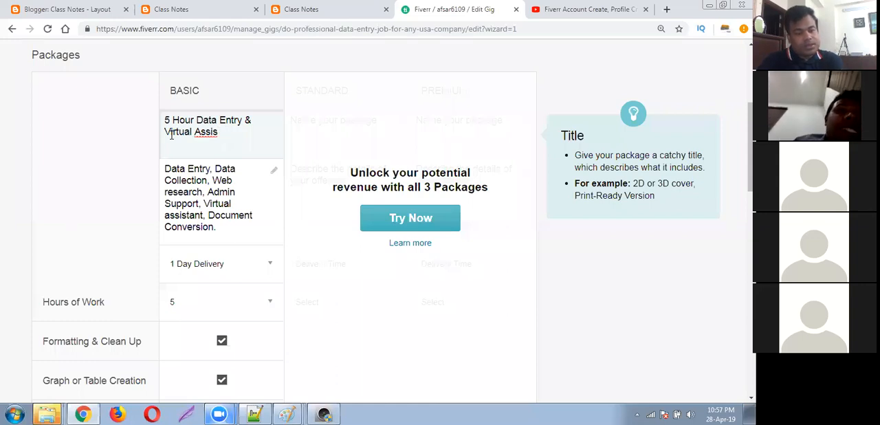
text(ta)
Delete "Virtual Assist" from the Basic package's name, keeping "5 Hour Data Entry &".
key(BackSpace)
key(BackSpace)
key(BackSpace)
key(BackSpace)
key(BackSpace)
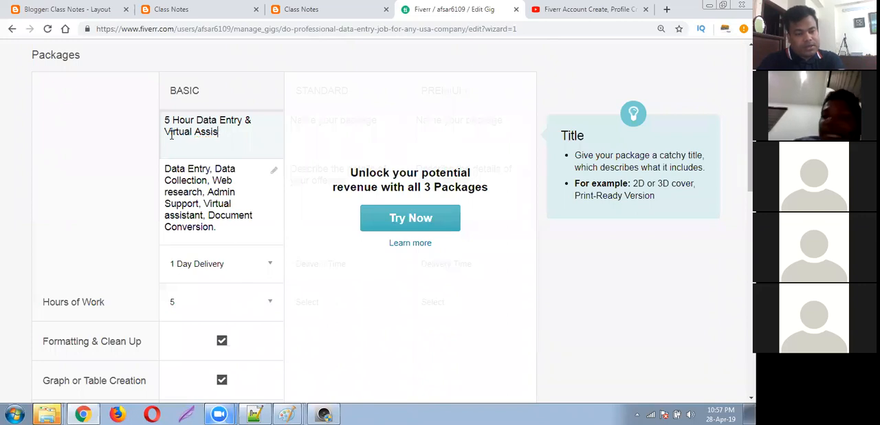
key(BackSpace)
key(BackSpace)
key(BackSpace)
key(BackSpace)
key(BackSpace)
key(BackSpace)
key(BackSpace)
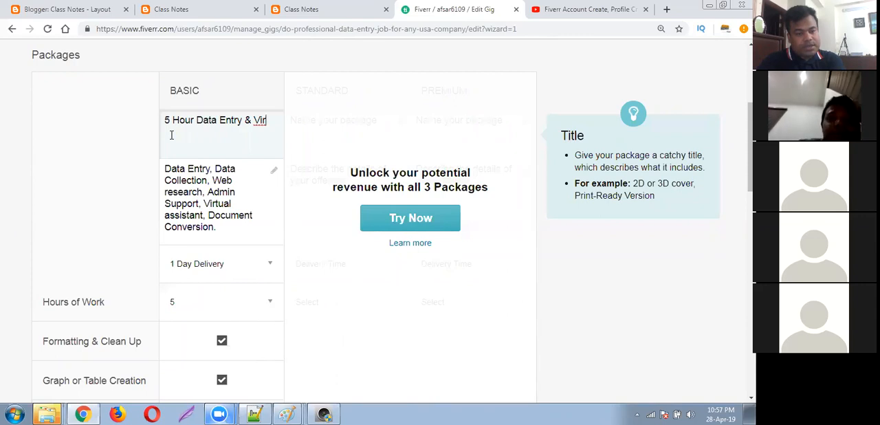
key(BackSpace)
key(BackSpace)
key(BackSpace)
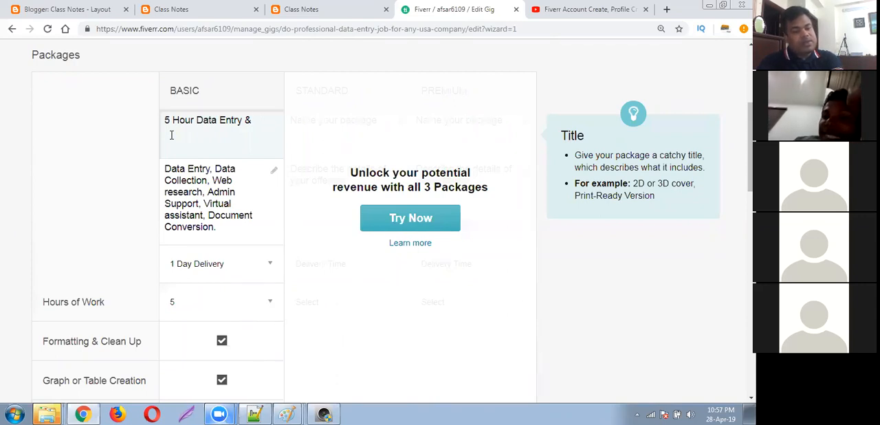
text(Web research)
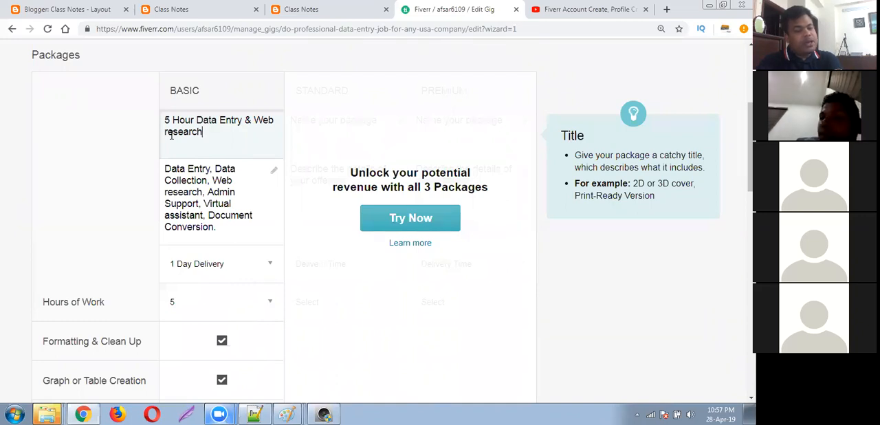
key(BackSpace)
key(BackSpace)
key(BackSpace)
key(BackSpace)
key(BackSpace)
key(BackSpace)
key(BackSpace)
key(BackSpace)
key(BackSpace)
key(BackSpace)
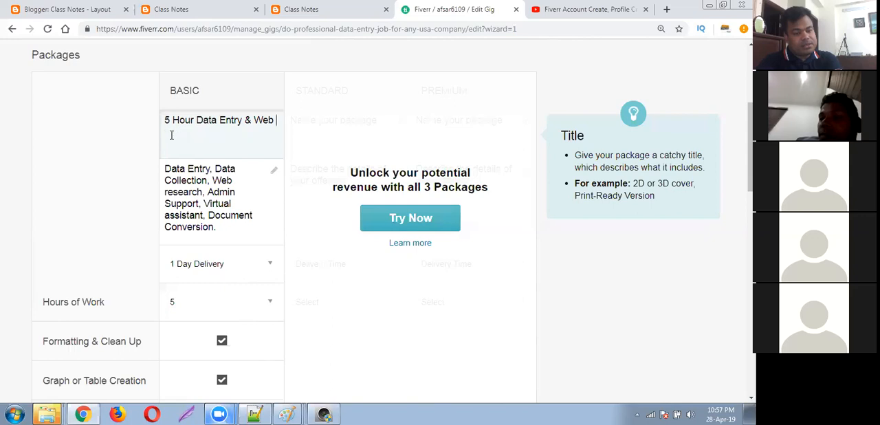
key(BackSpace)
key(BackSpace)
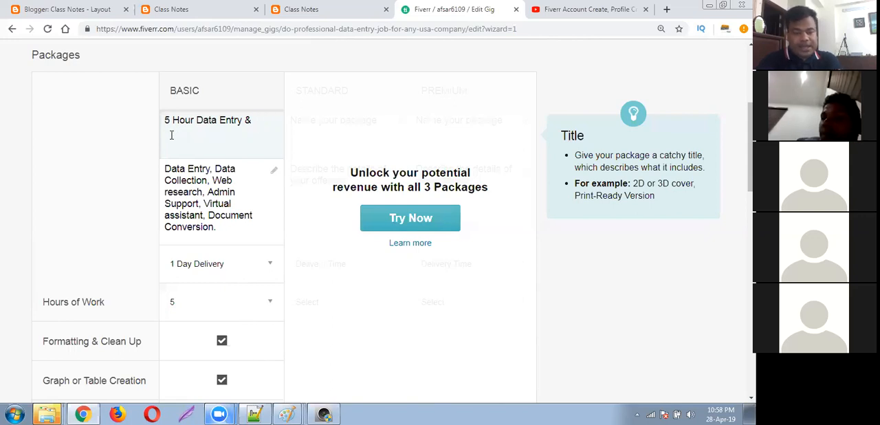
Complete the Basic package's name as "5 Hour Data Entry & VA".
text(VA)
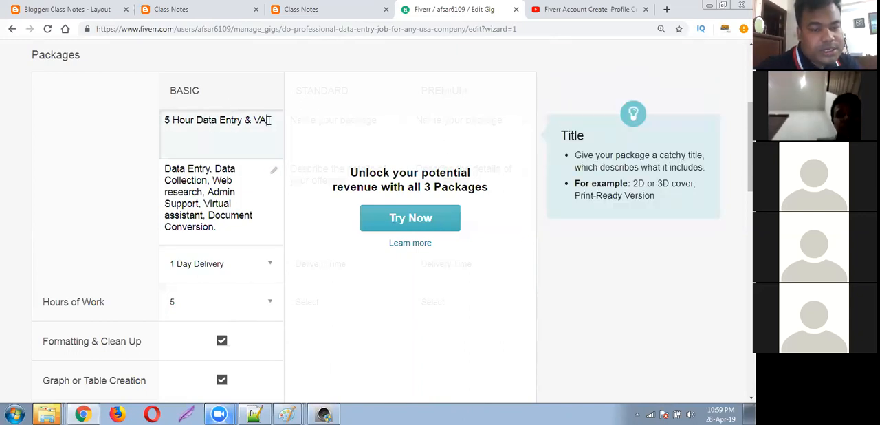
Add "On" after "Document Conversion." in the Basic package's description.
click(203, 172)
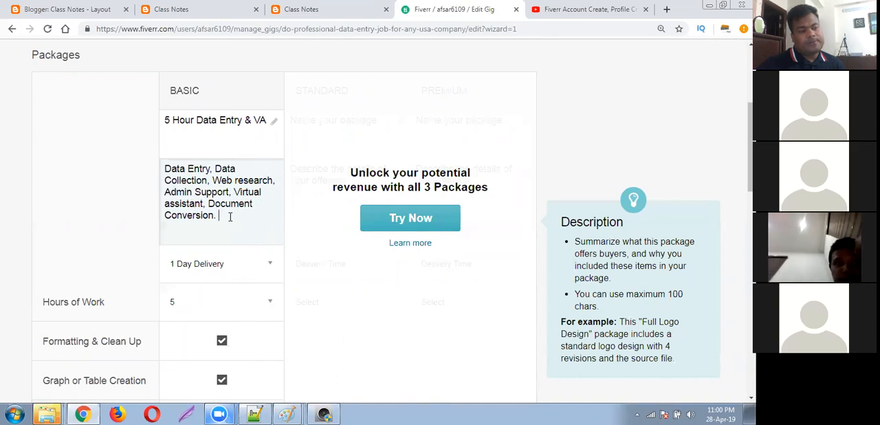
text(On)
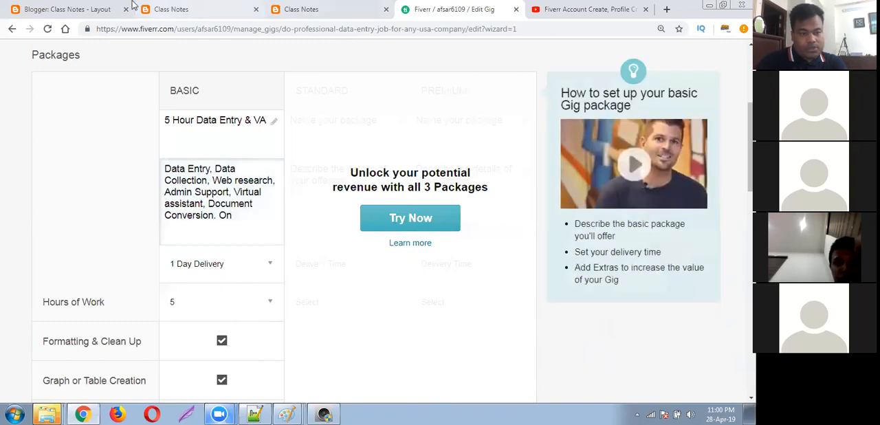
Switch to the Class Notes blog and open its Fiverr & Upwork document.
click(223, 5)
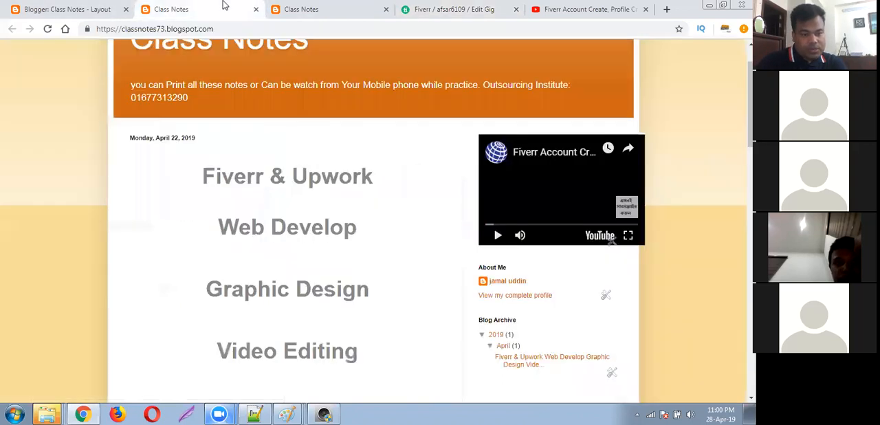
click(273, 180)
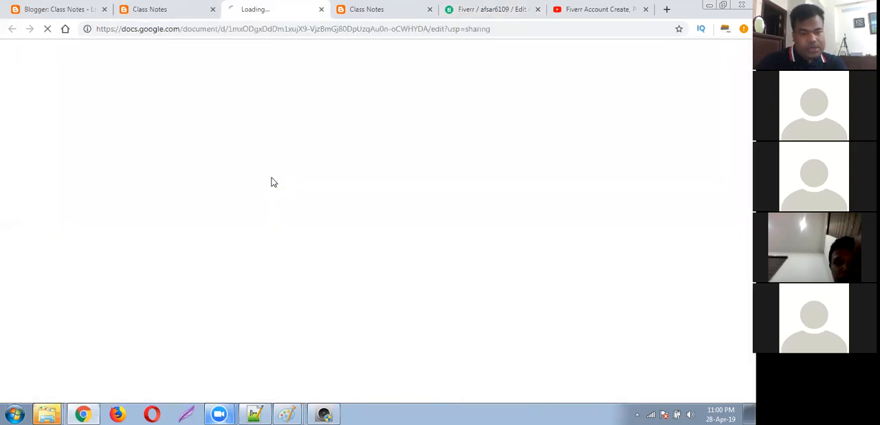
click(260, 28)
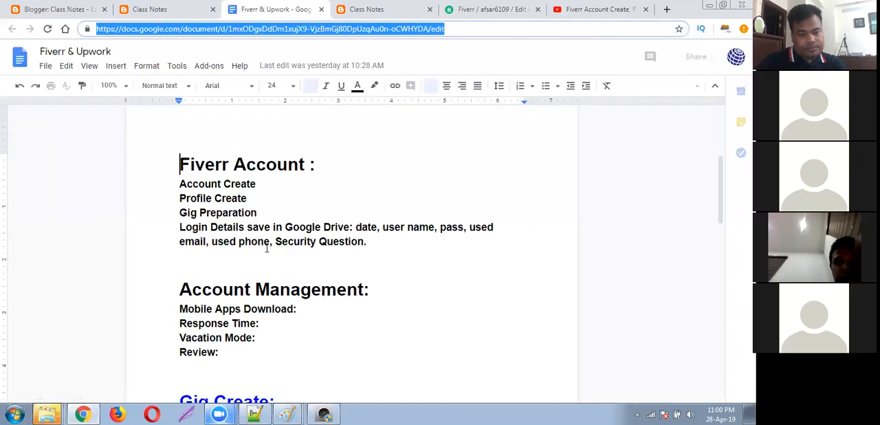
click(265, 255)
Examine the kinds of work listed under Data Entry & Web Research in the notes, and return to the Fiverr gig editor.
scroll(275, 256, down, 15)
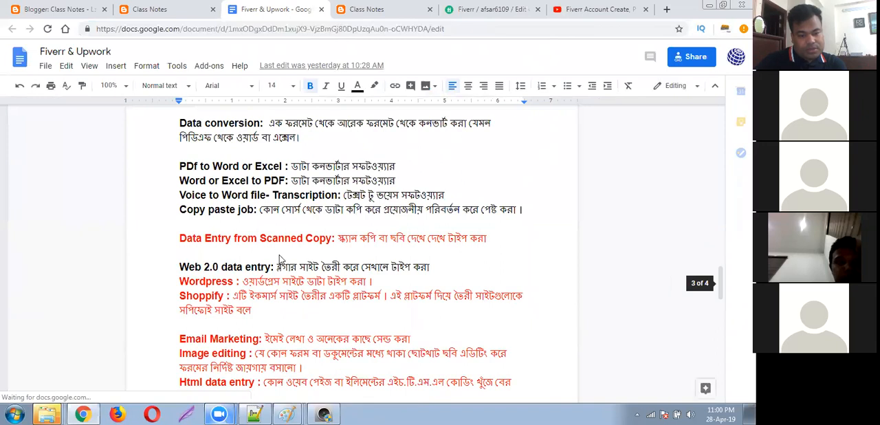
scroll(302, 306, down, 10)
scroll(299, 296, up, 4)
scroll(295, 275, up, 5)
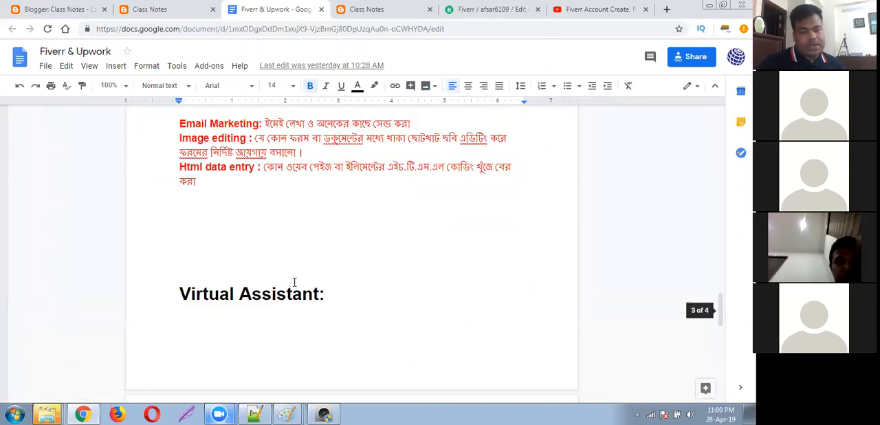
scroll(292, 280, up, 10)
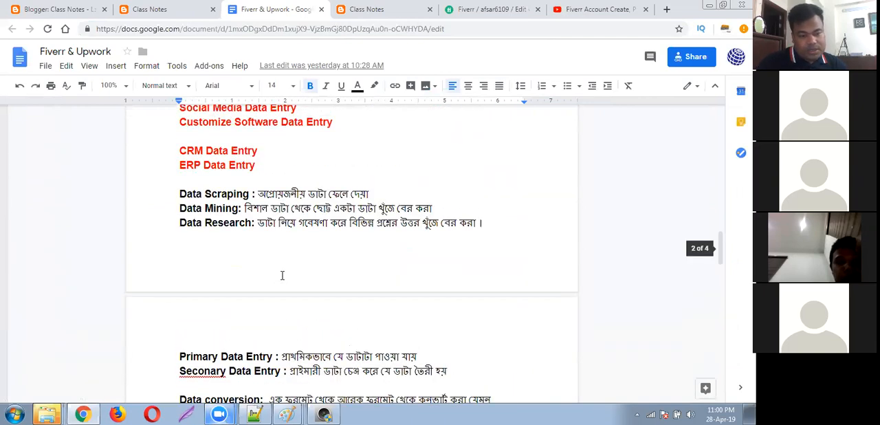
drag(243, 201, 337, 206)
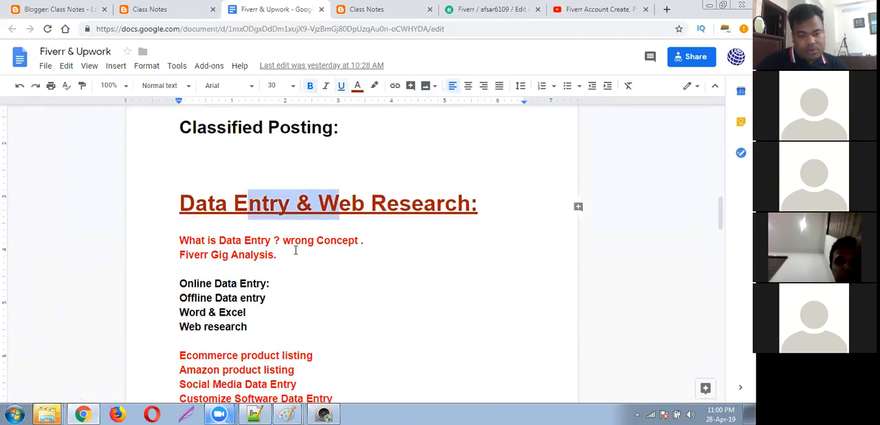
scroll(294, 249, down, 3)
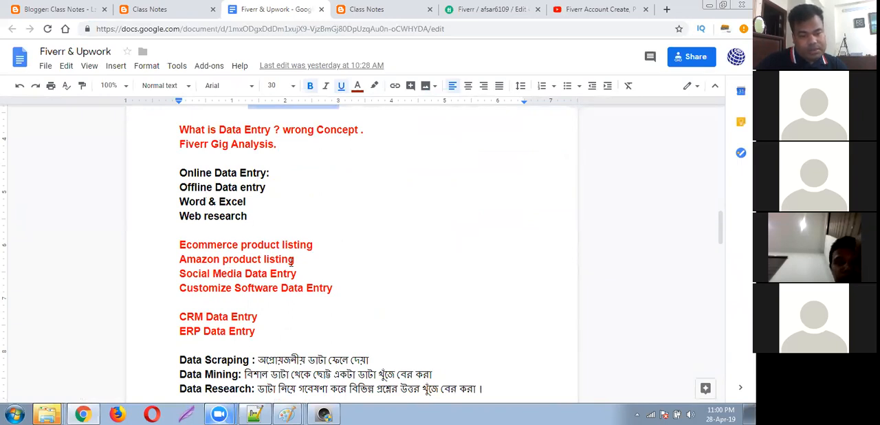
scroll(235, 319, down, 5)
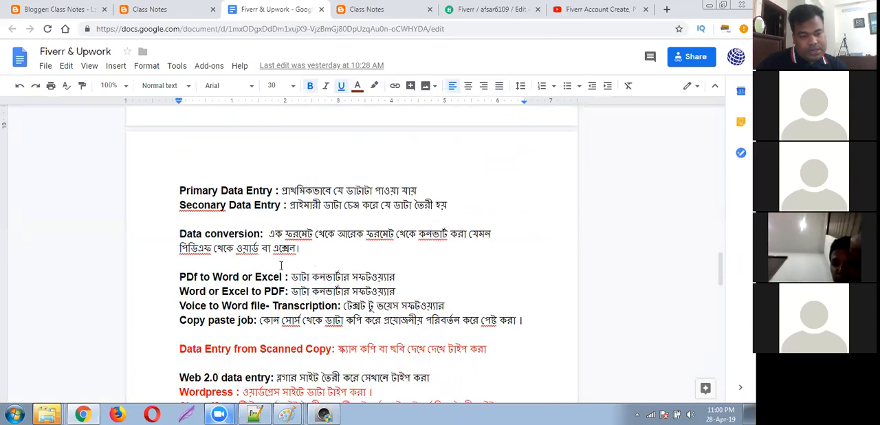
scroll(237, 311, down, 3)
scroll(235, 306, down, 4)
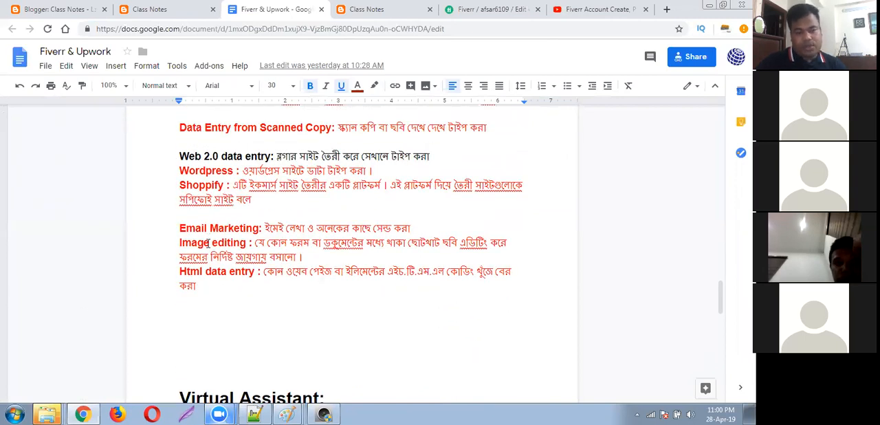
click(481, 9)
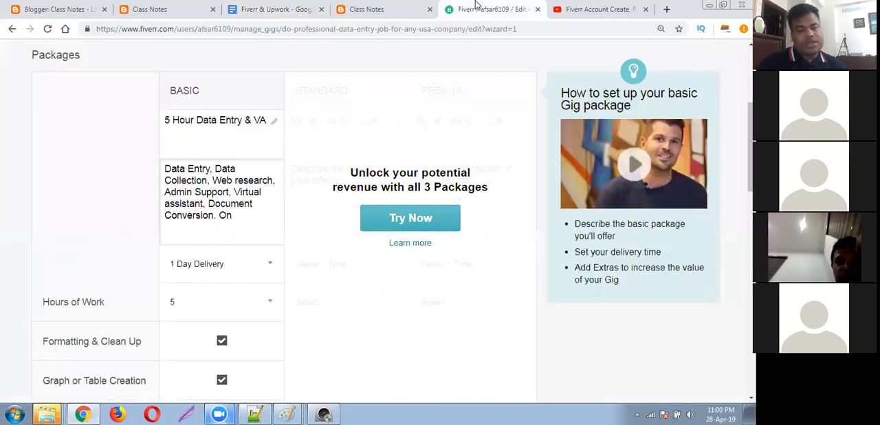
Remove the trailing ". On" from the Basic package's description so it ends with "Document Conversion".
click(241, 212)
drag(240, 212, 161, 177)
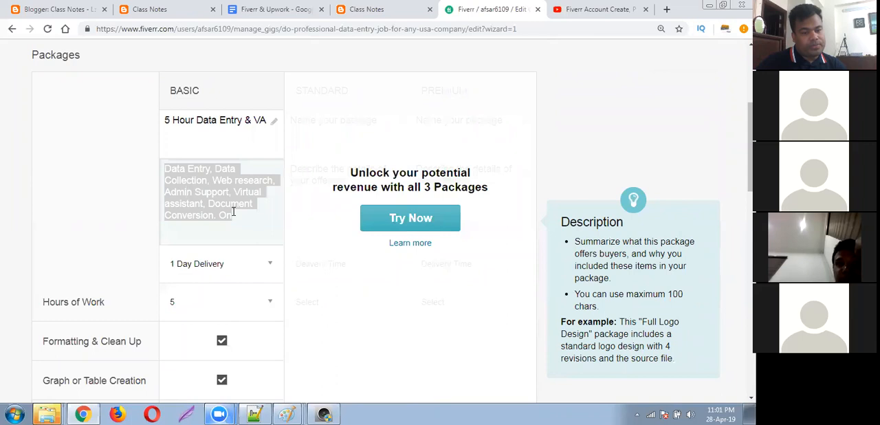
click(235, 121)
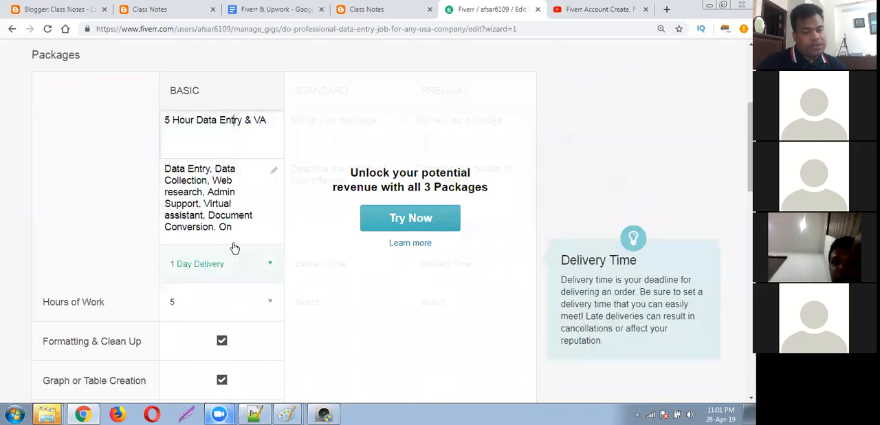
click(238, 231)
key(BackSpace)
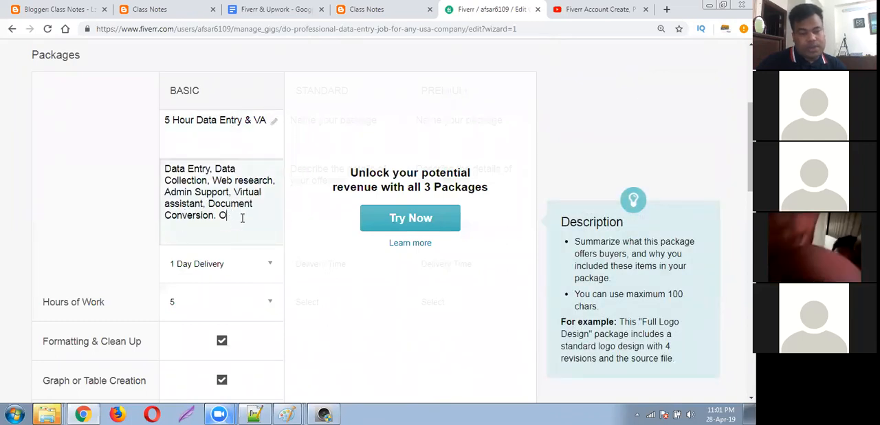
key(BackSpace)
key(BackSpace)
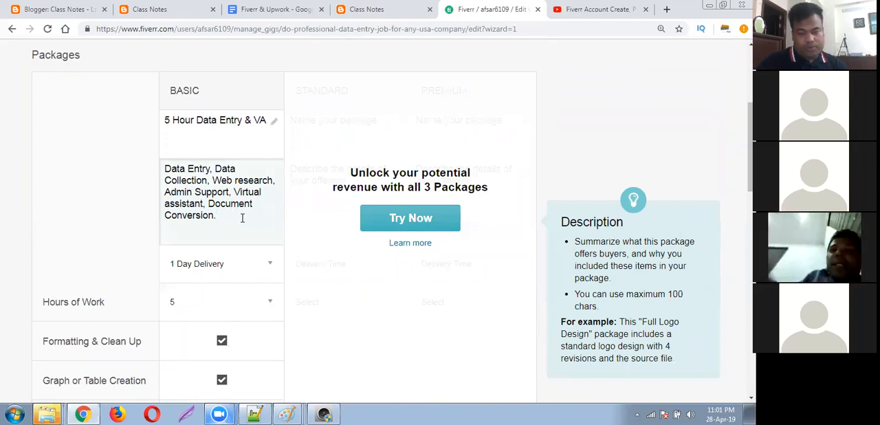
key(BackSpace)
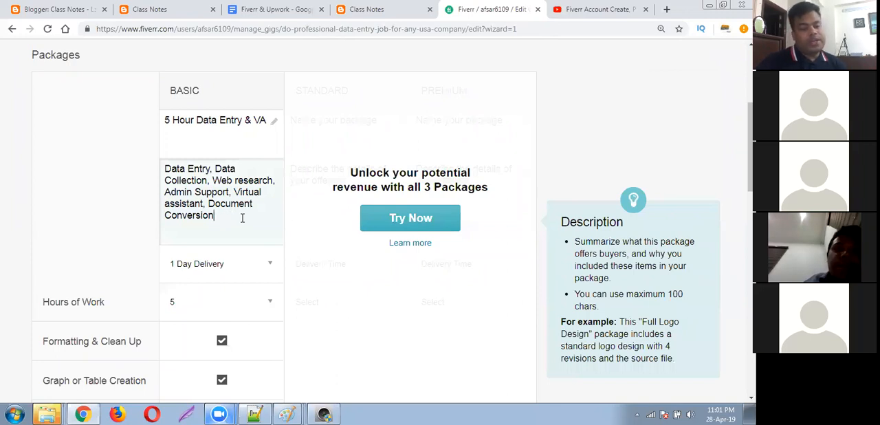
text(lkh)
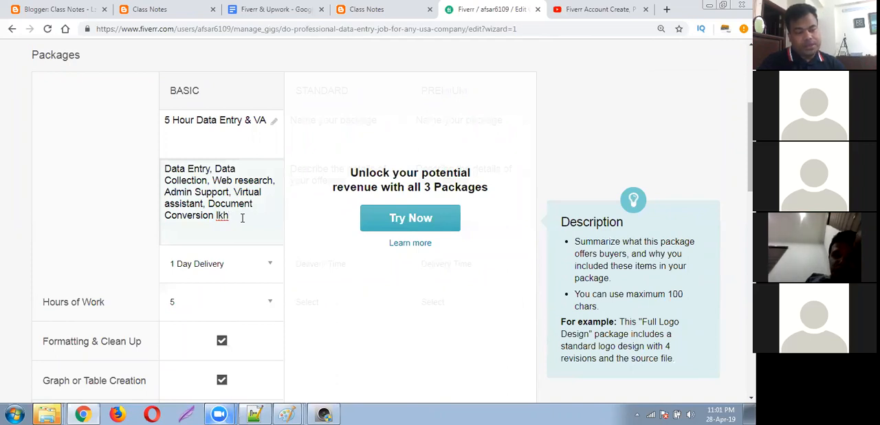
key(BackSpace)
key(BackSpace)
key(BackSpace)
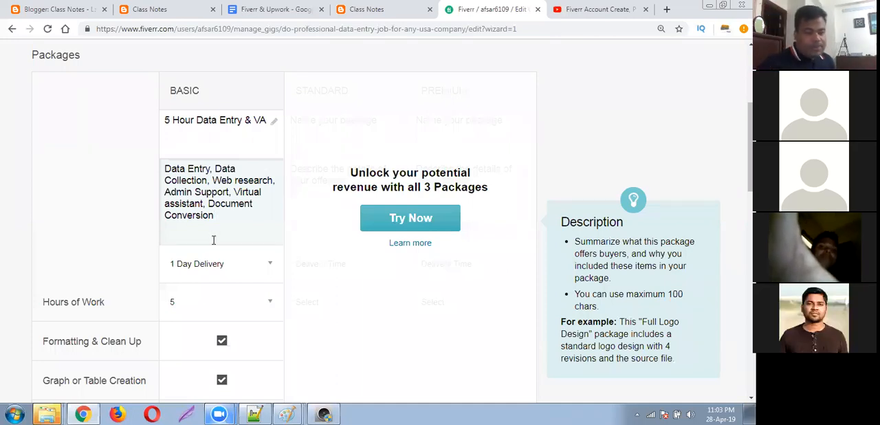
Review the Basic package's name, description, delivery time, hours of work, included services, revisions and price.
scroll(197, 218, up, 1)
scroll(195, 223, down, 5)
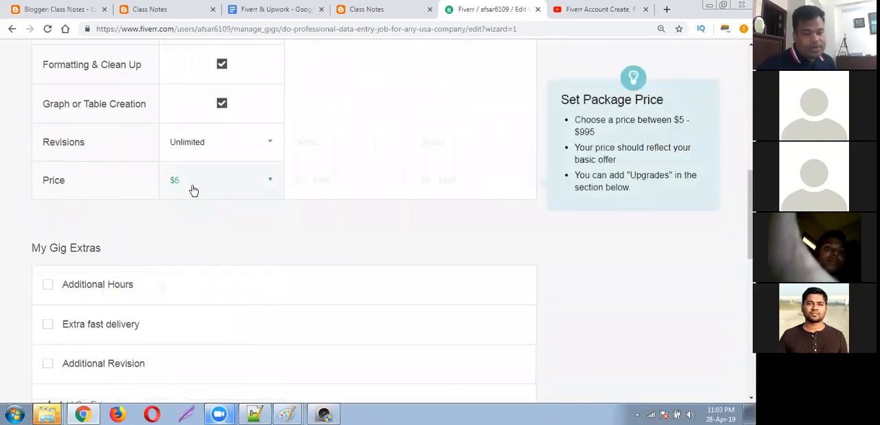
scroll(238, 143, up, 2)
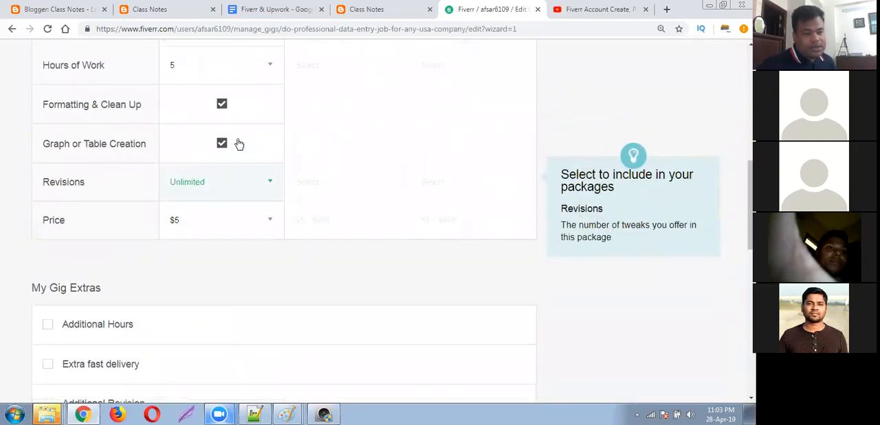
scroll(222, 122, up, 1)
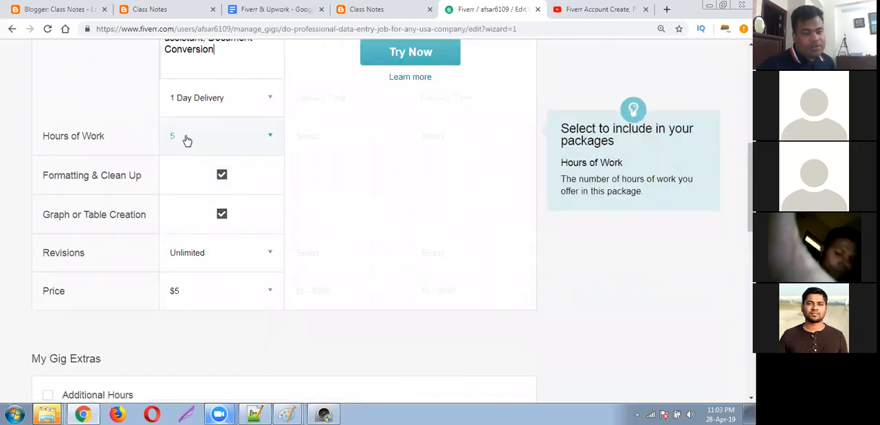
scroll(239, 149, up, 2)
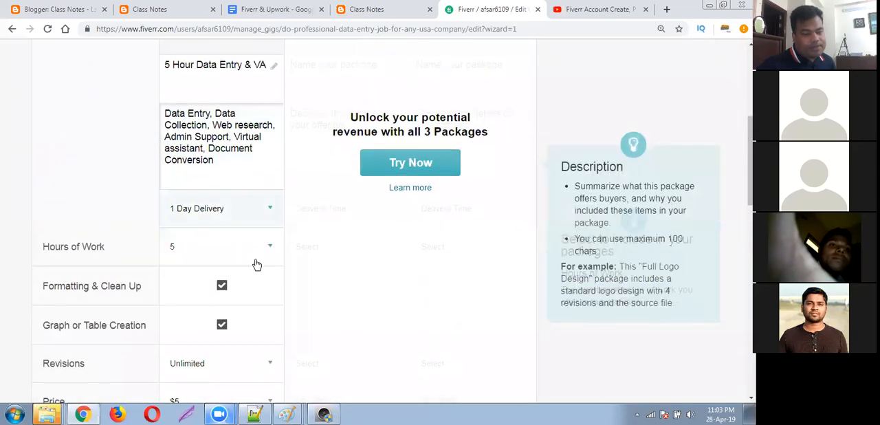
scroll(264, 208, up, 1)
scroll(257, 258, down, 1)
scroll(241, 276, down, 3)
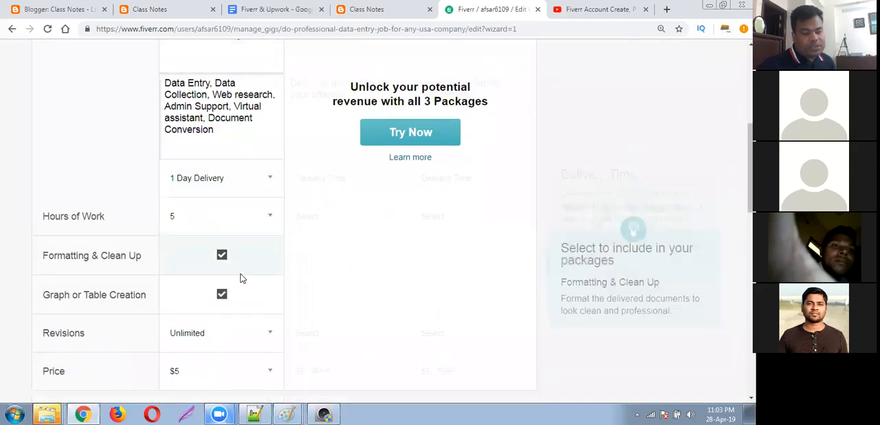
scroll(241, 274, up, 3)
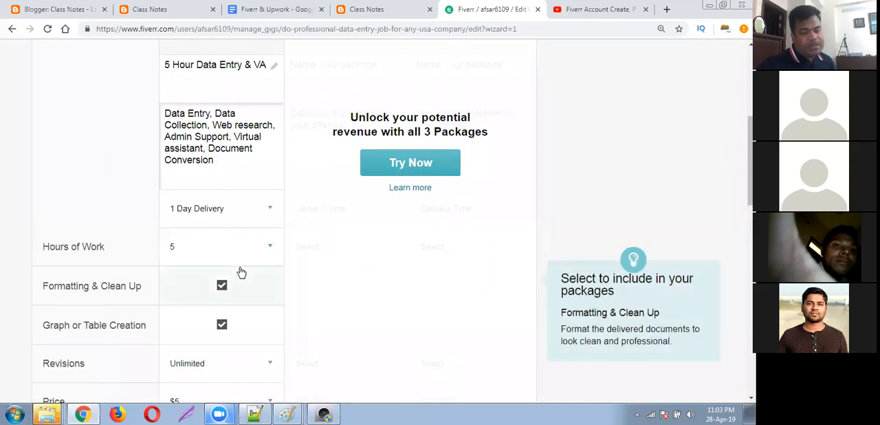
scroll(229, 224, up, 1)
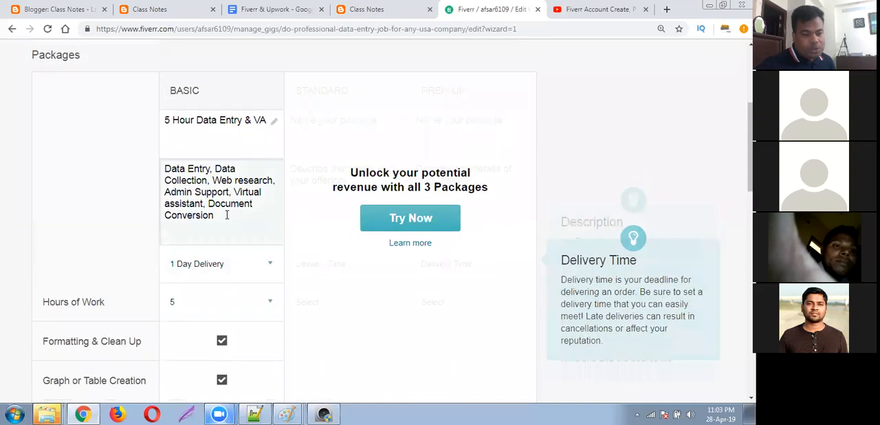
click(227, 120)
click(205, 206)
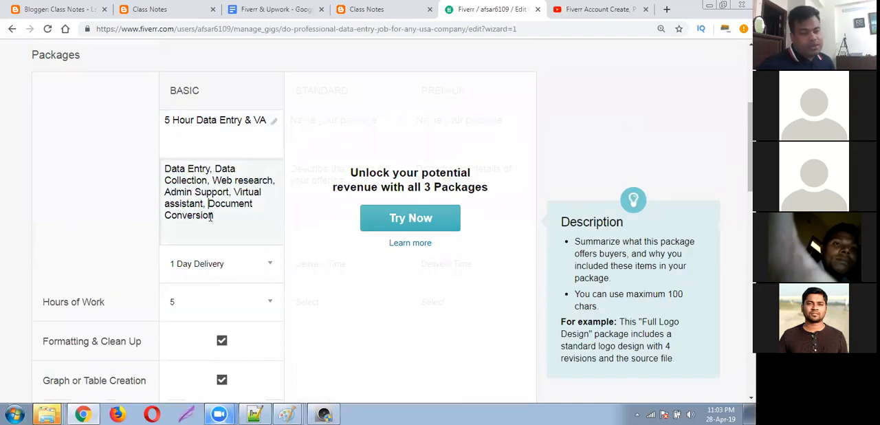
drag(220, 219, 158, 172)
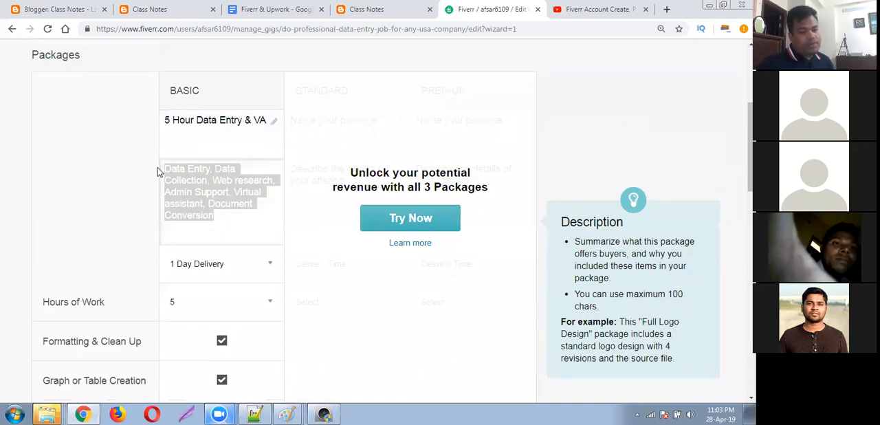
click(256, 120)
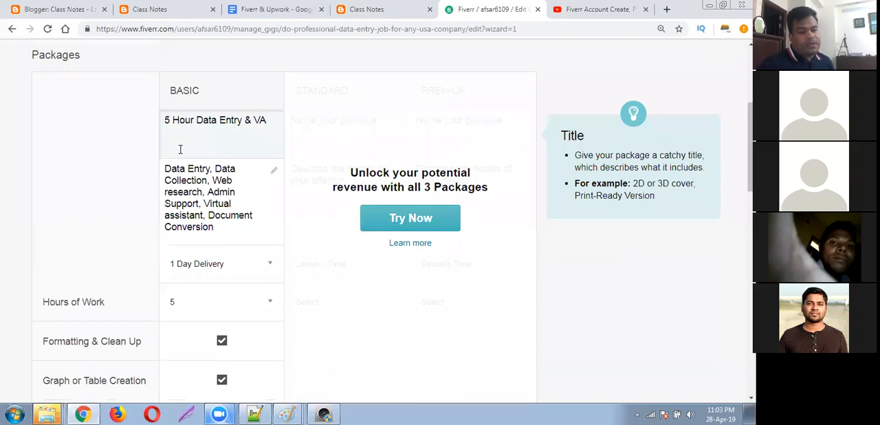
click(230, 122)
click(193, 215)
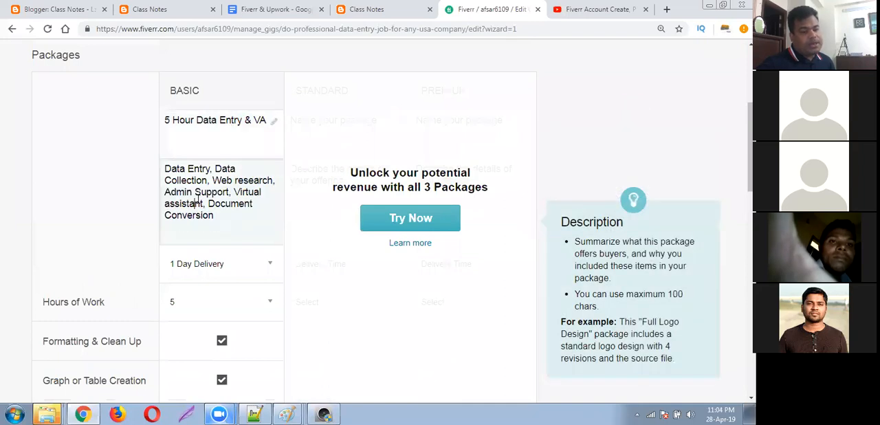
Enable all three gig packages and dismiss the introductory video.
click(125, 225)
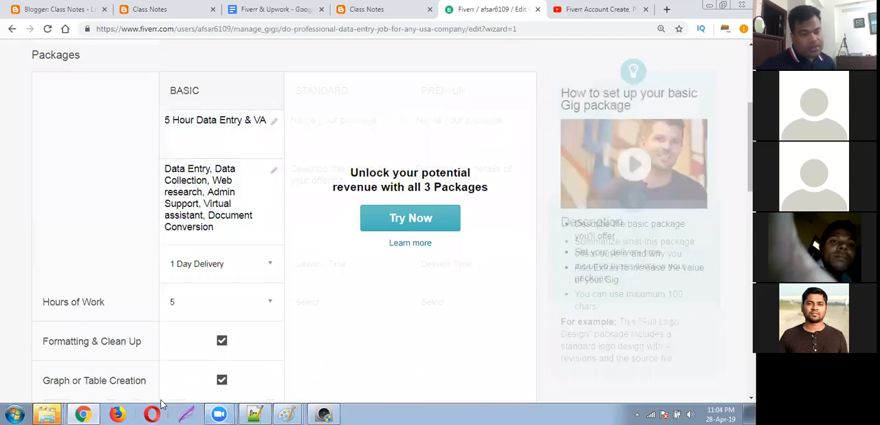
scroll(173, 284, down, 3)
scroll(175, 286, up, 3)
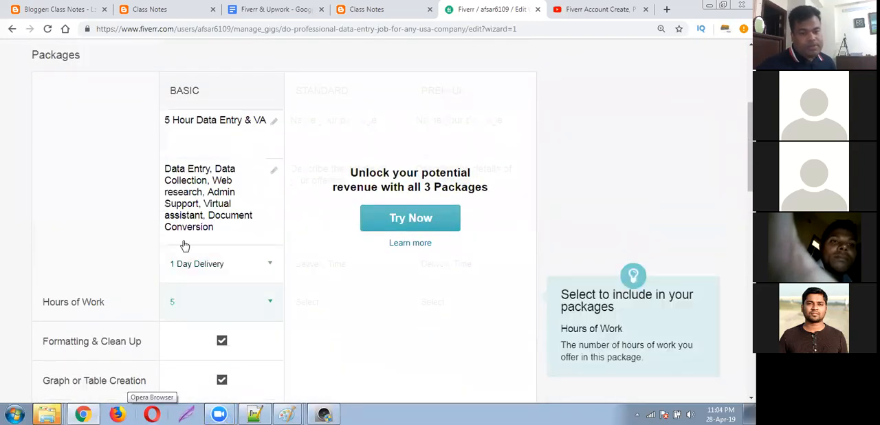
click(412, 220)
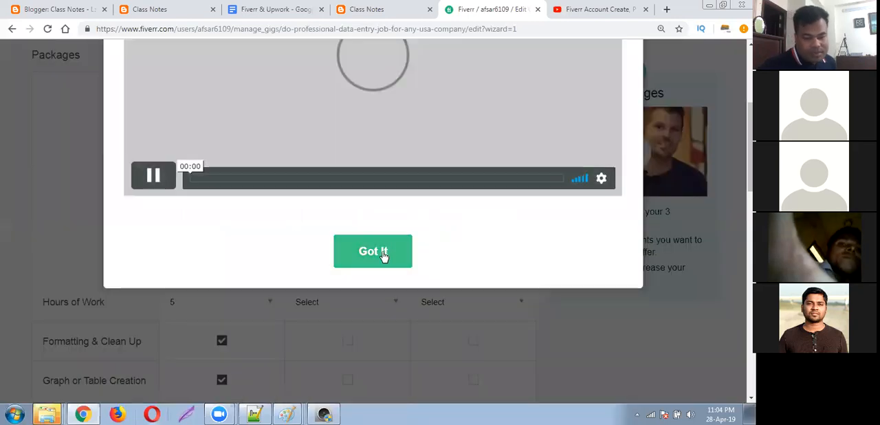
click(383, 253)
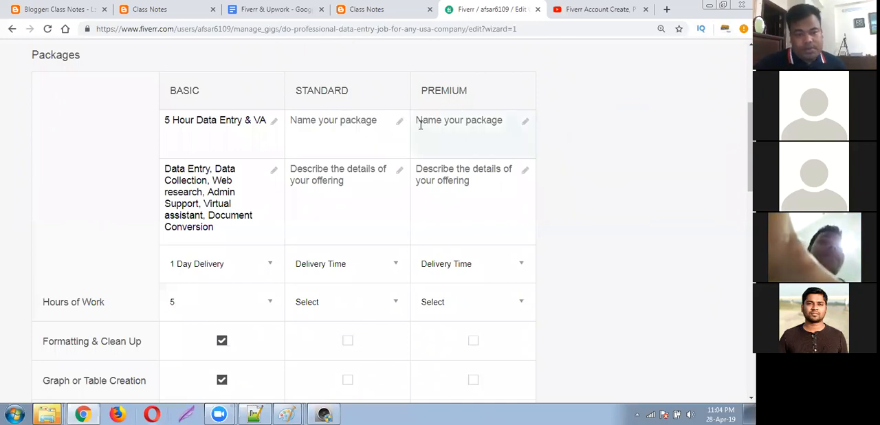
Name the Standard package "10 Hour Data Entry & VA".
click(397, 123)
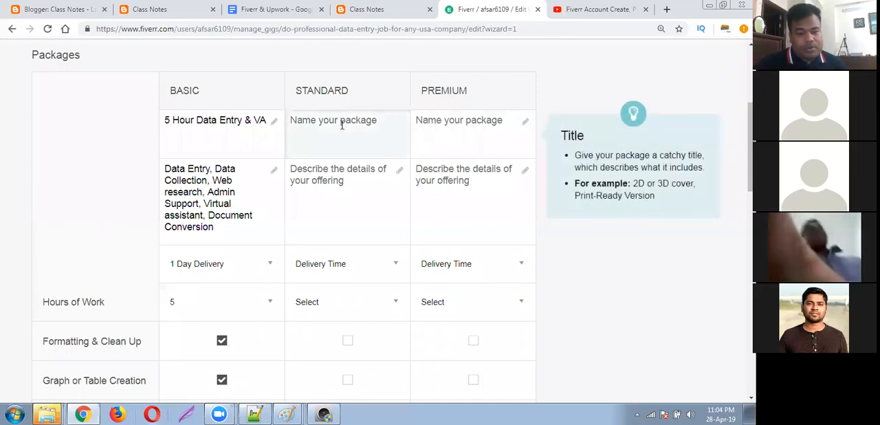
text(10)
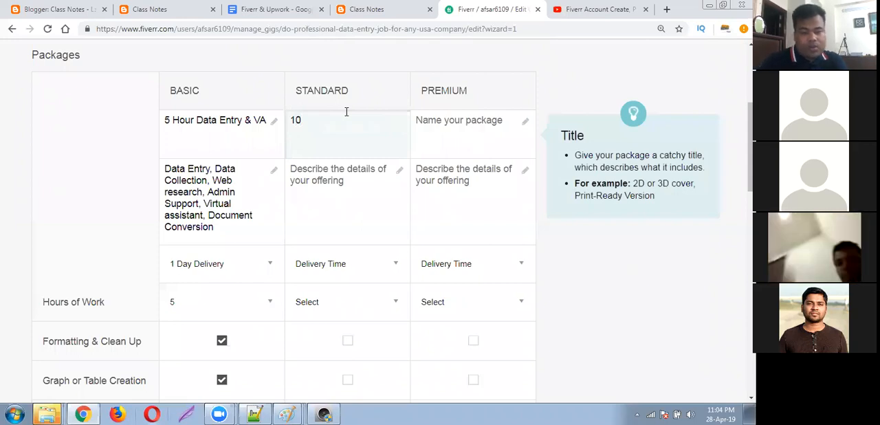
text( Hour DAta)
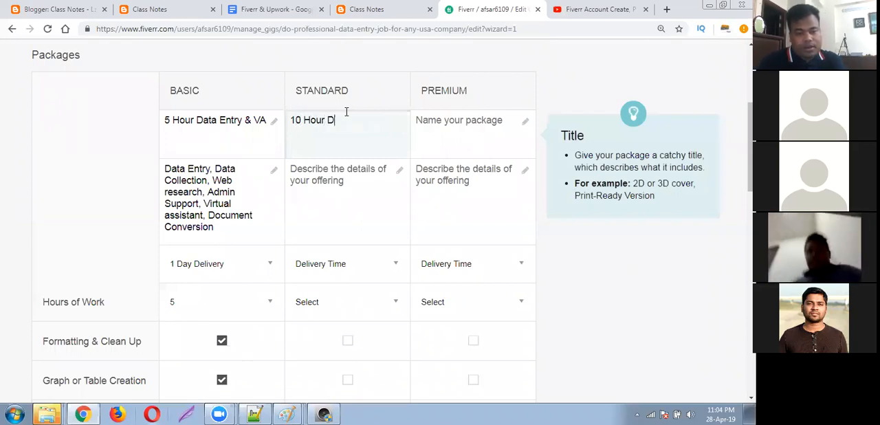
key(BackSpace)
key(BackSpace)
key(BackSpace)
key(BackSpace)
text(a)
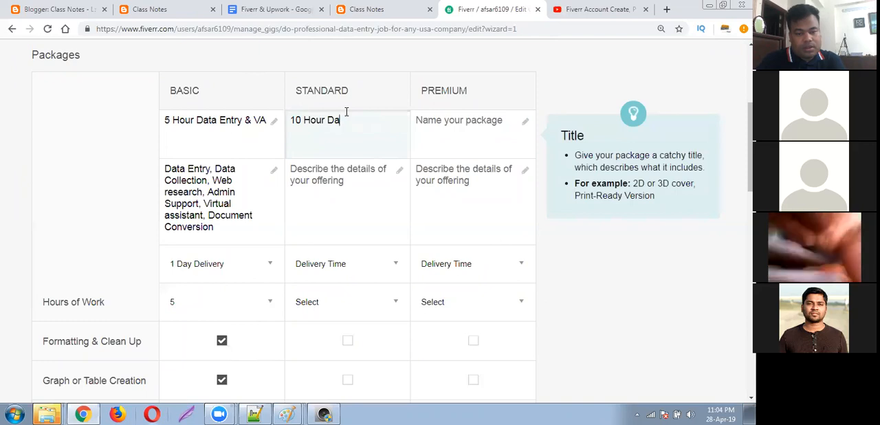
text(ta Entry)
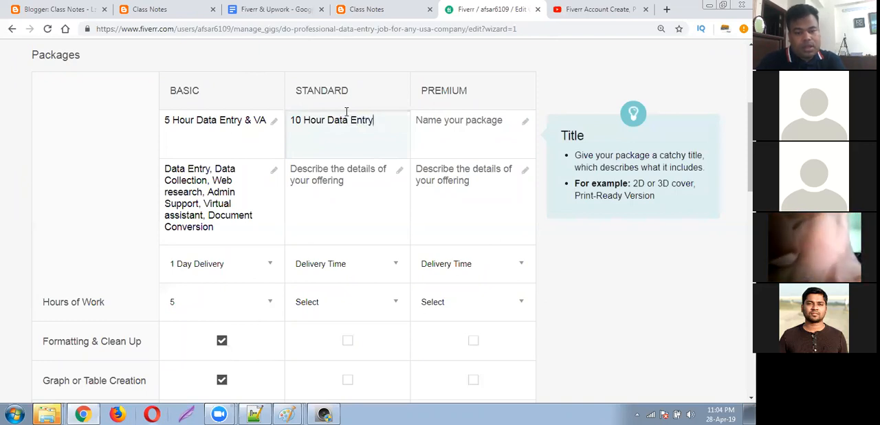
text( & VA)
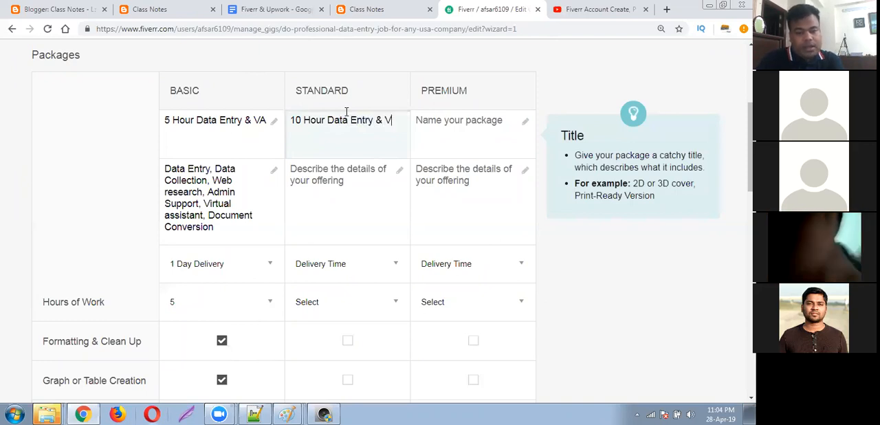
click(415, 120)
click(363, 123)
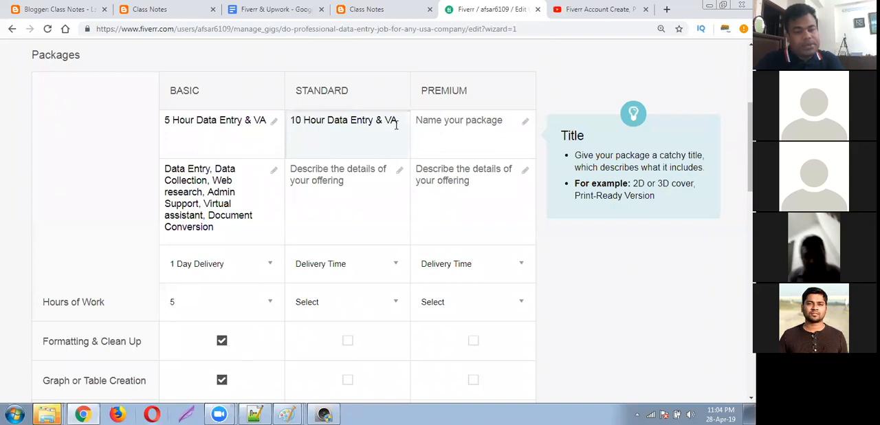
click(204, 123)
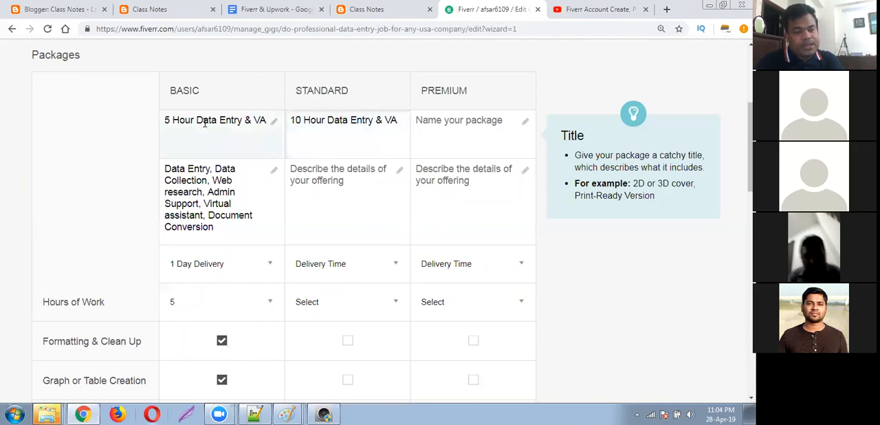
click(295, 121)
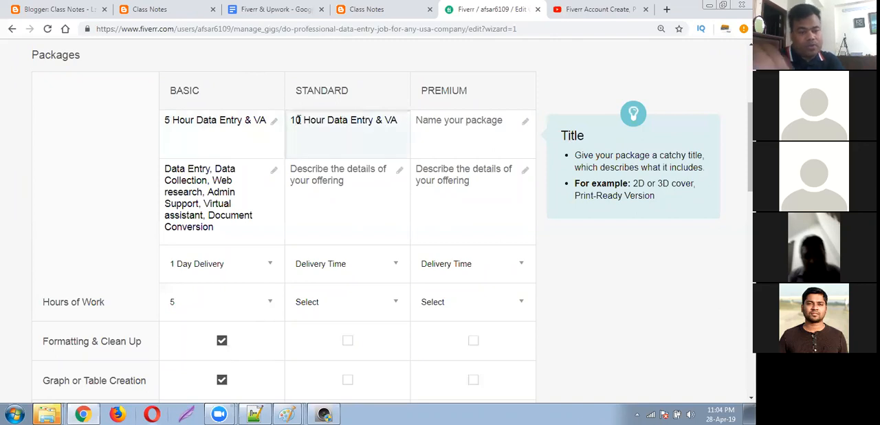
click(173, 129)
click(337, 122)
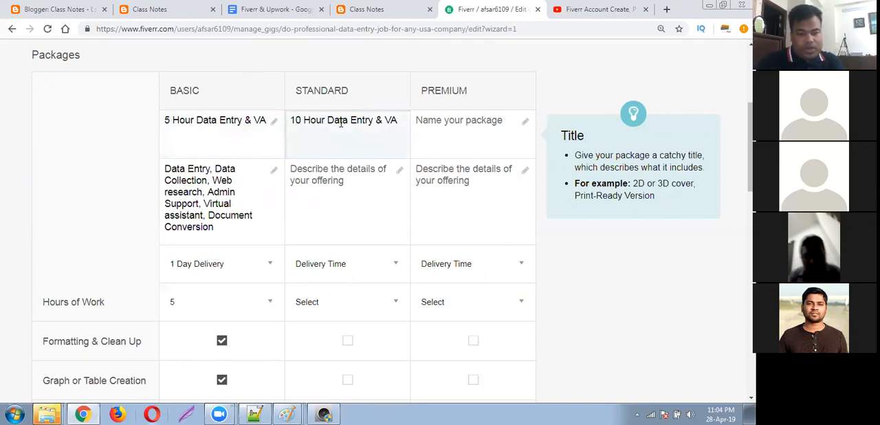
Copy the Basic package's full description into the Standard package's description.
click(203, 189)
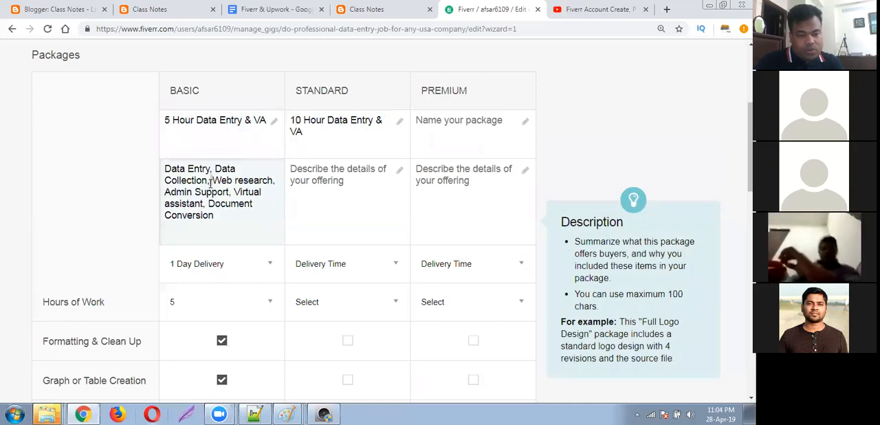
key(ctrl+a)
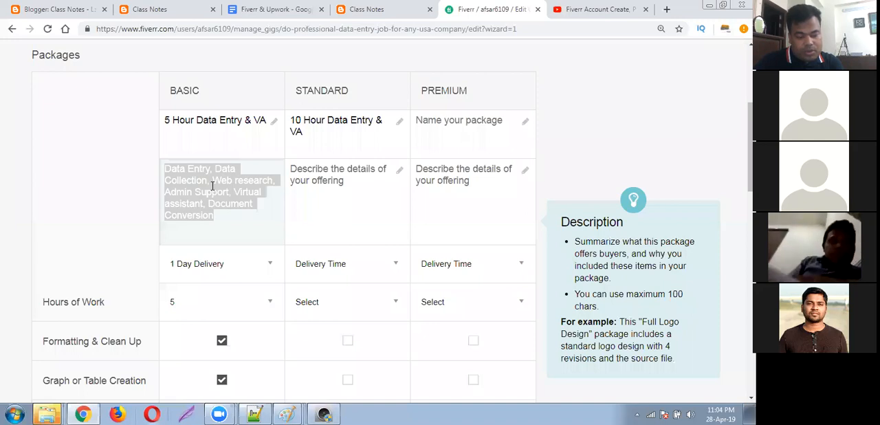
right_click(219, 181)
click(236, 202)
click(338, 187)
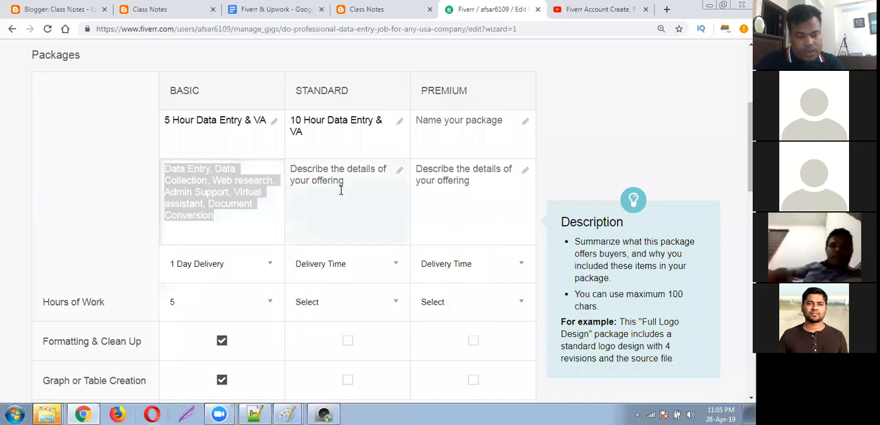
key(ctrl+v)
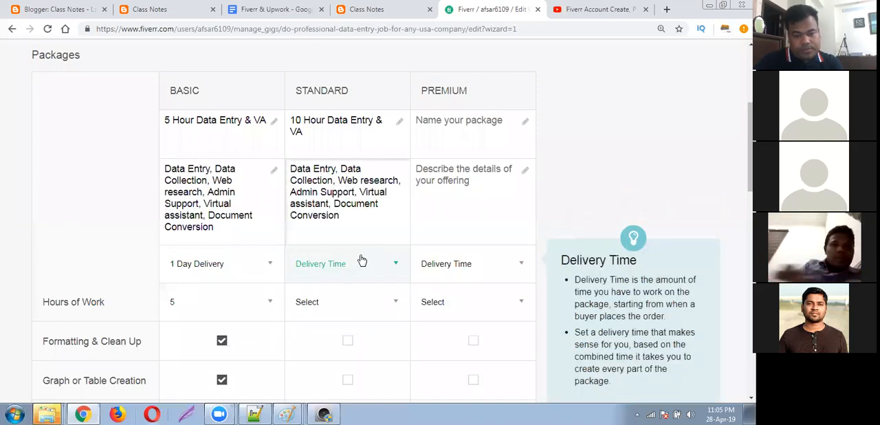
Set the Standard package to 2 Days Delivery with 10 hours of work.
scroll(367, 210, down, 1)
click(371, 211)
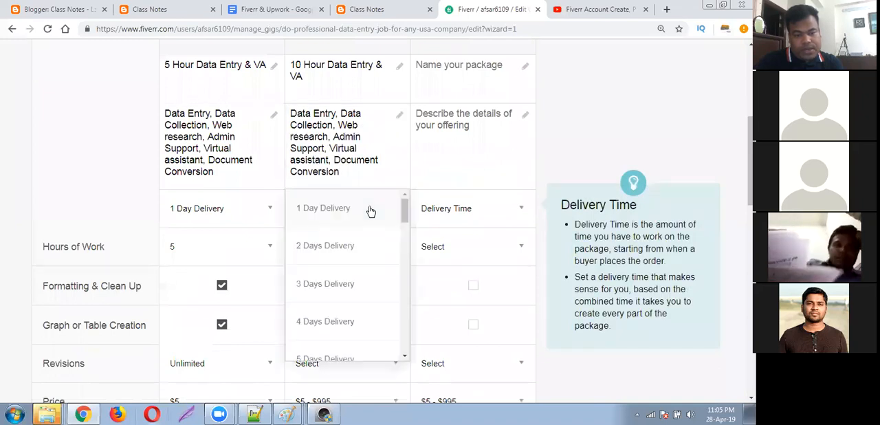
click(334, 249)
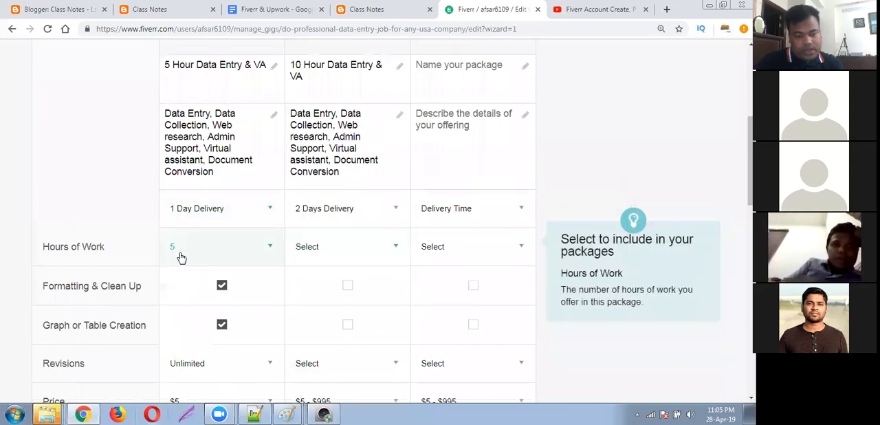
click(357, 245)
scroll(321, 354, down, 4)
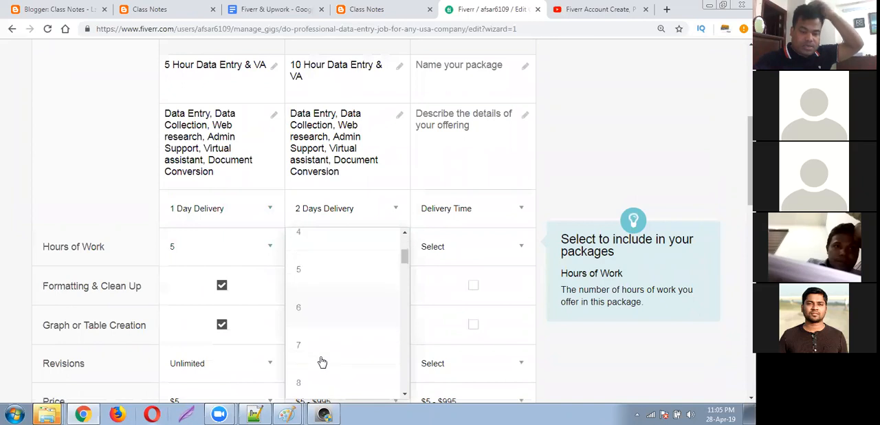
scroll(319, 365, down, 1)
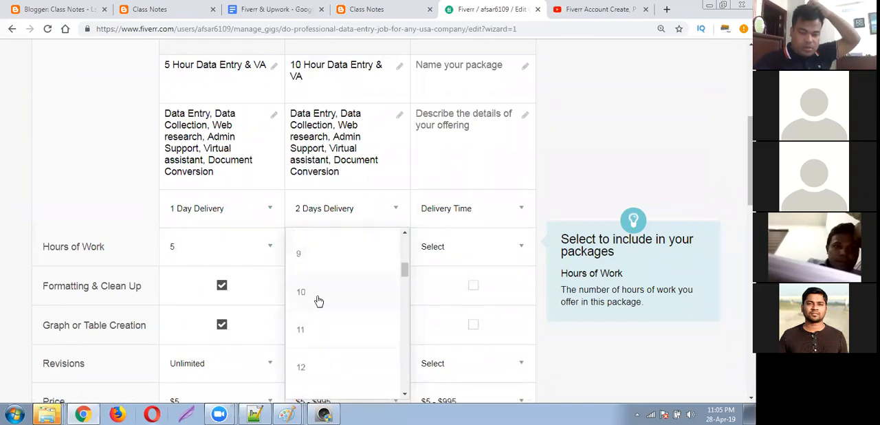
click(318, 297)
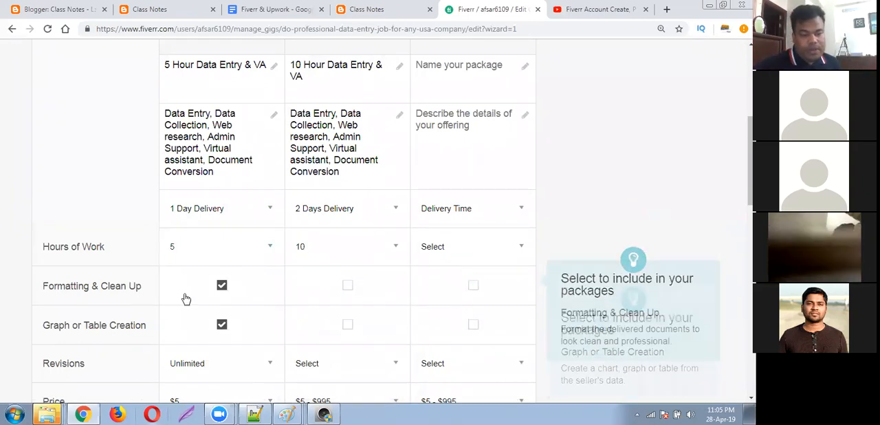
Include Formatting & Clean Up and Graph or Table Creation in the Standard package, with Unlimited revisions.
click(347, 323)
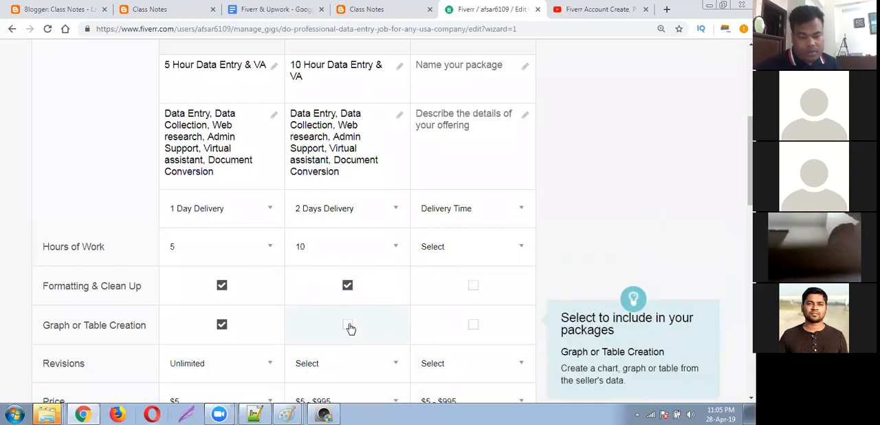
click(353, 369)
scroll(454, 289, down, 2)
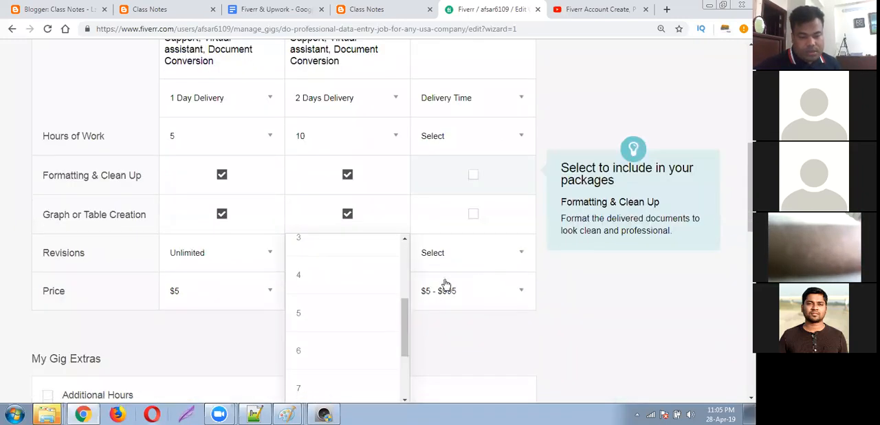
scroll(333, 314, down, 3)
scroll(323, 295, down, 1)
click(305, 277)
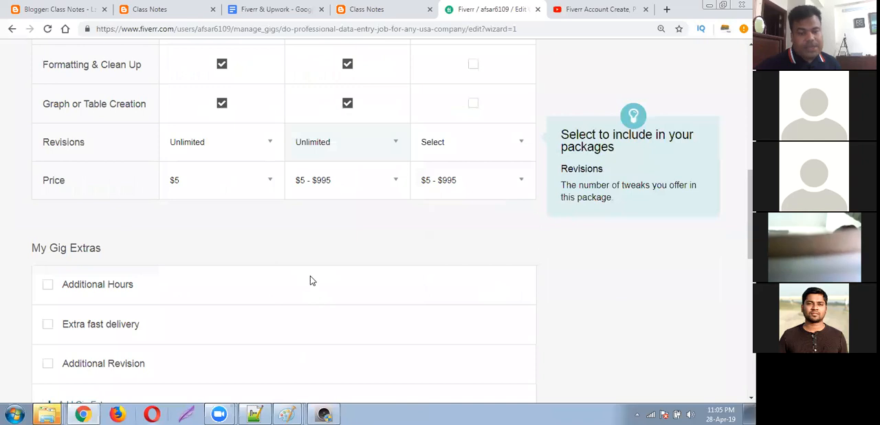
Set the Standard package's price to $10.
click(340, 190)
scroll(339, 288, up, 1)
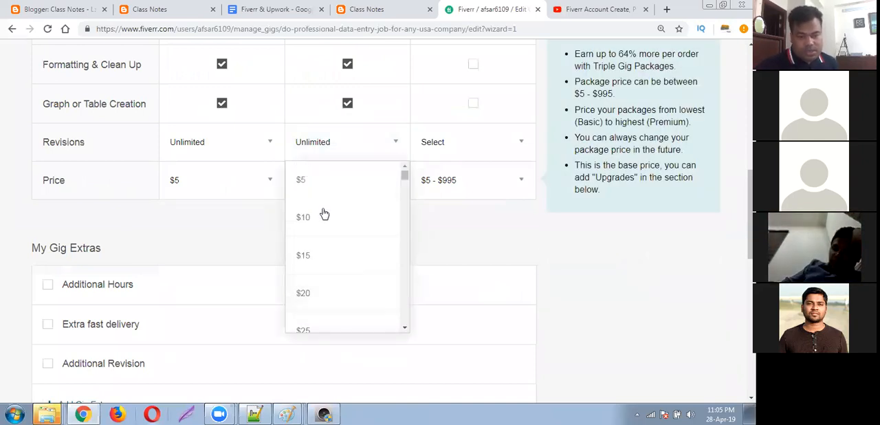
click(323, 214)
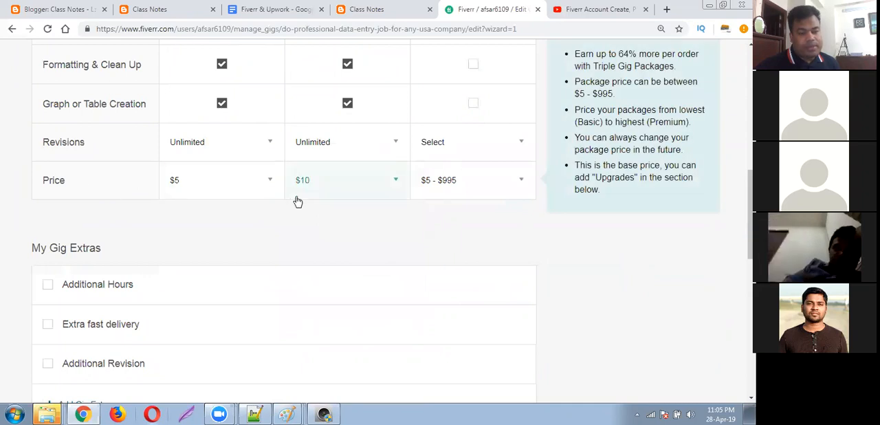
Review the Standard package's hours of work, delivery time, description and name against the Basic package.
scroll(334, 190, up, 2)
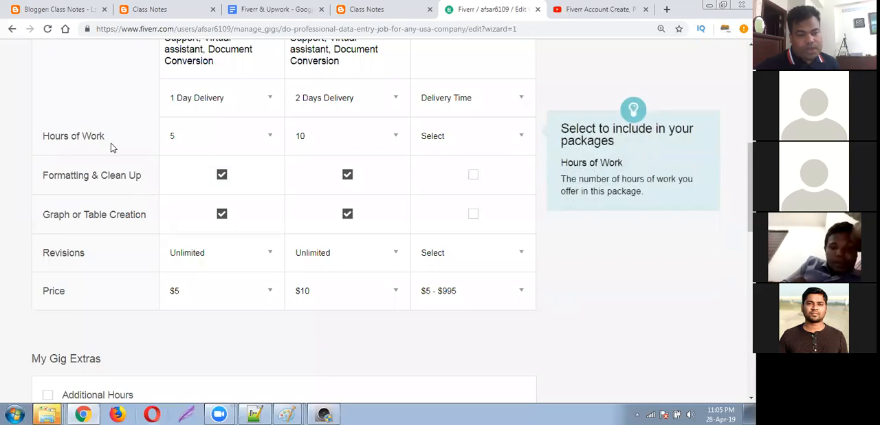
scroll(371, 141, up, 2)
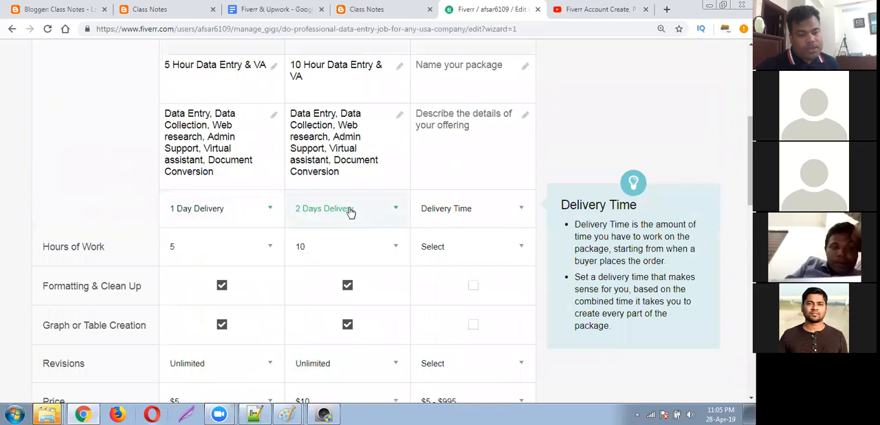
scroll(349, 212, up, 1)
click(339, 180)
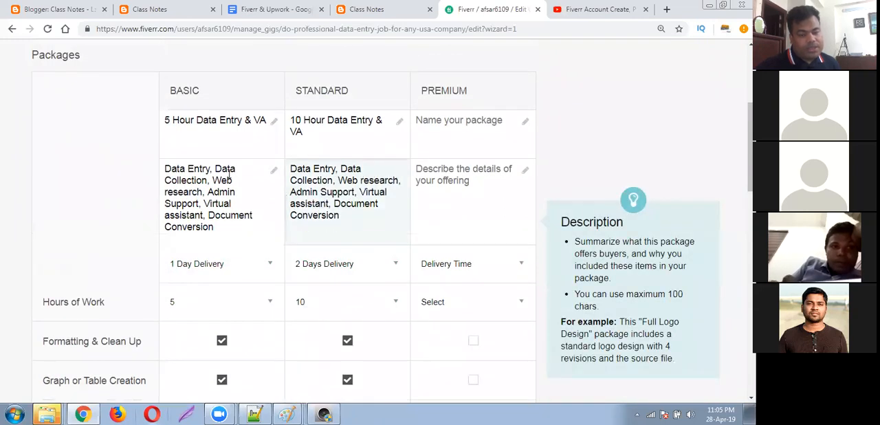
click(347, 121)
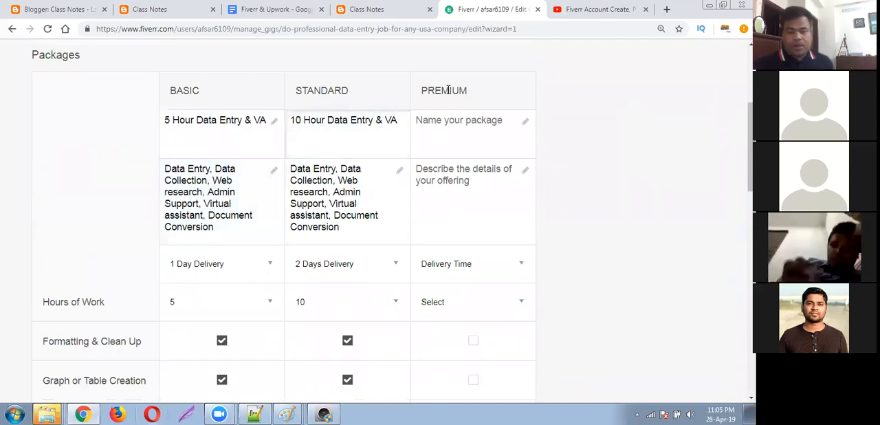
click(364, 186)
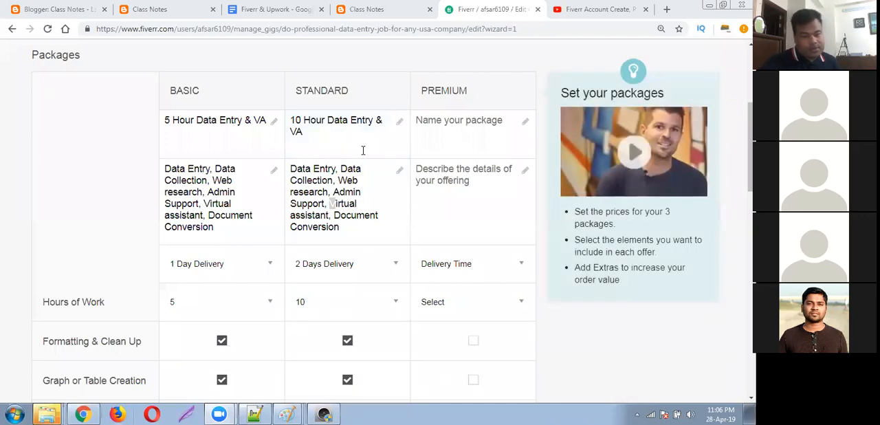
click(356, 122)
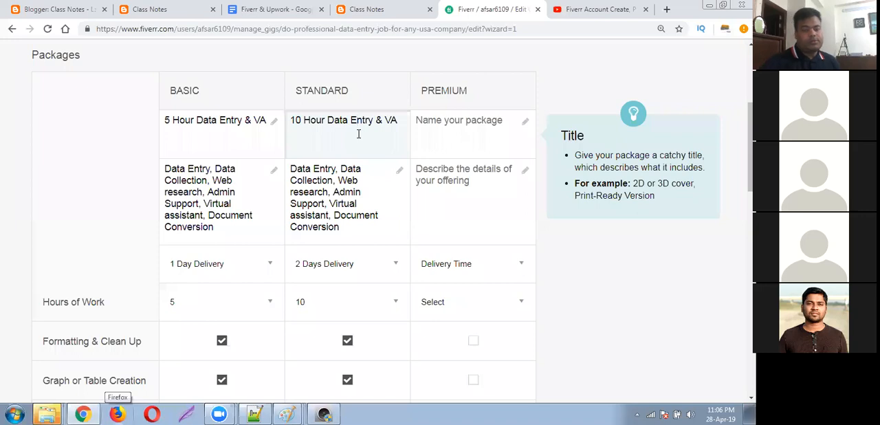
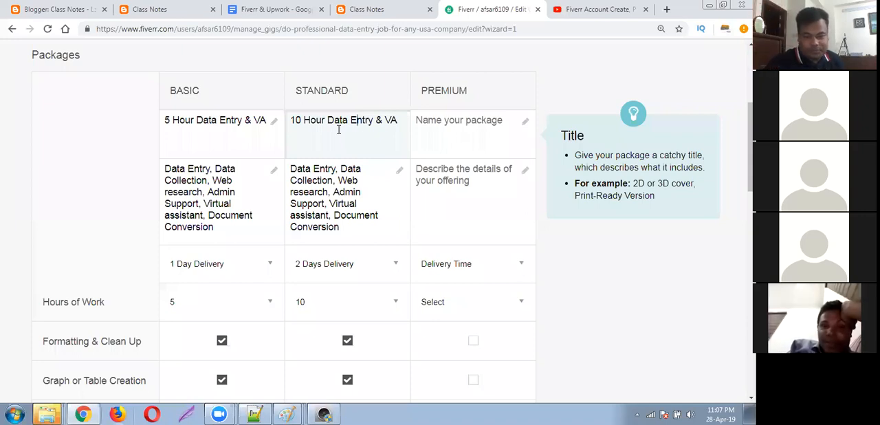
Compare the Basic and Standard packages' descriptions, delivery times, included services, revisions and prices.
click(365, 193)
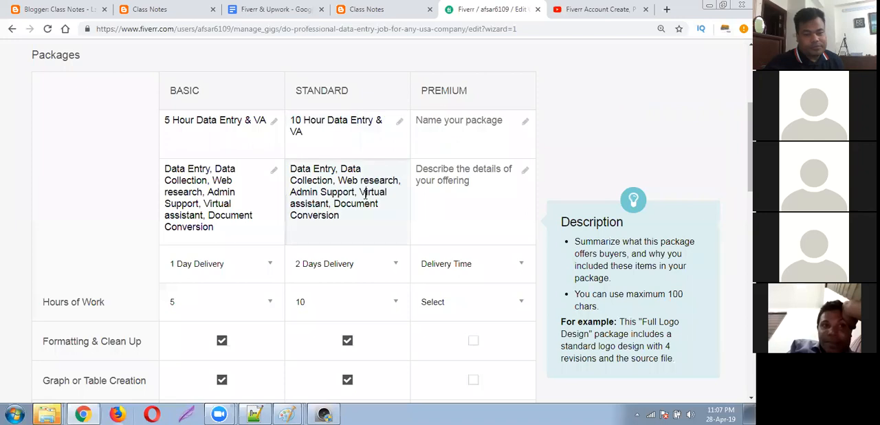
click(199, 203)
click(199, 192)
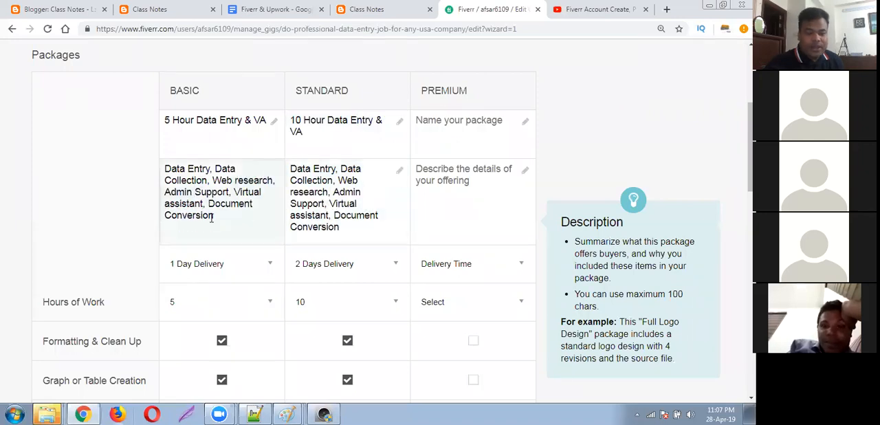
drag(214, 217, 164, 162)
drag(215, 218, 169, 172)
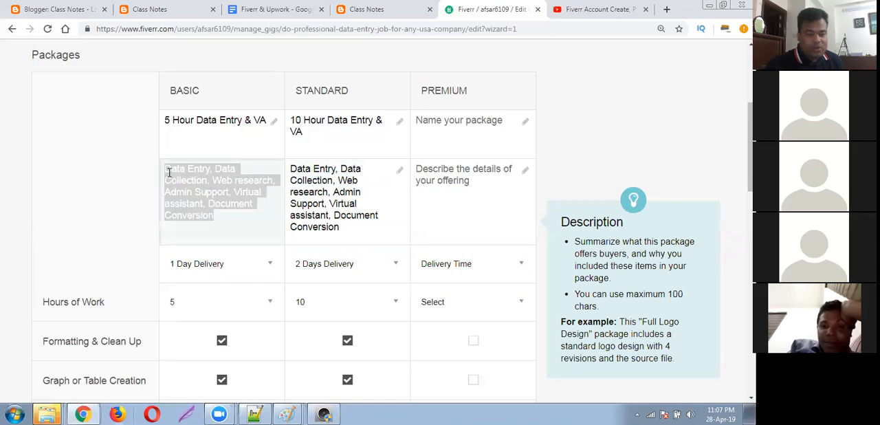
right_click(169, 172)
click(94, 165)
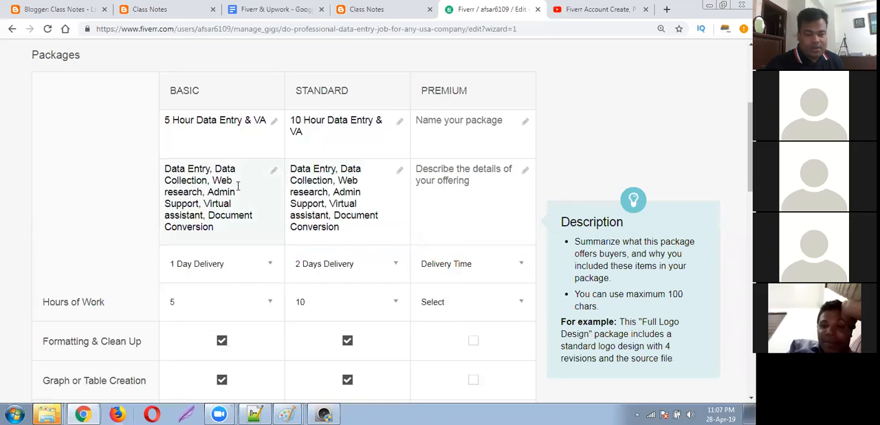
click(322, 194)
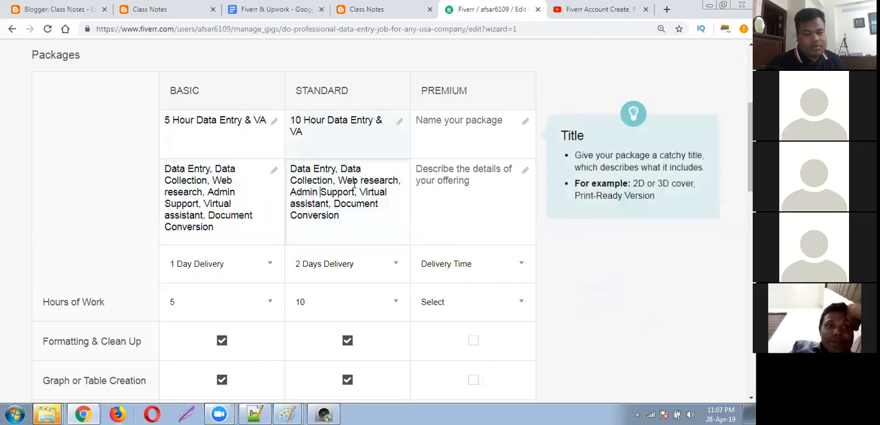
scroll(349, 219, down, 3)
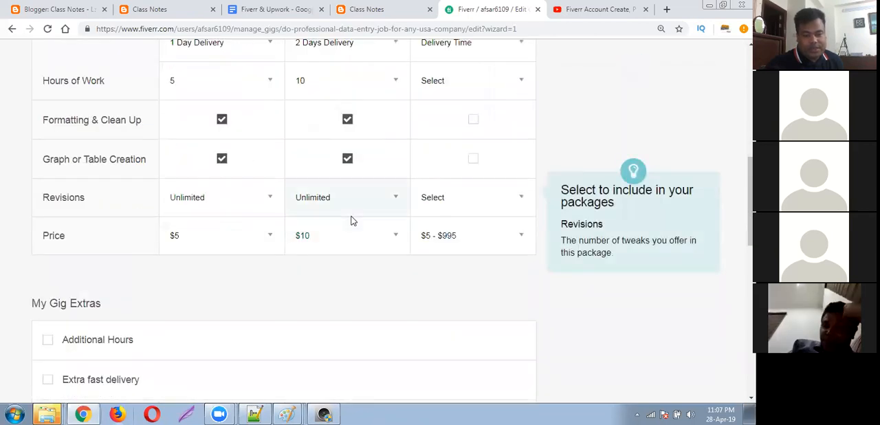
scroll(351, 220, up, 1)
scroll(351, 219, up, 1)
Set the Premium package's price to $15 and its revisions to Unlimited.
scroll(352, 219, down, 1)
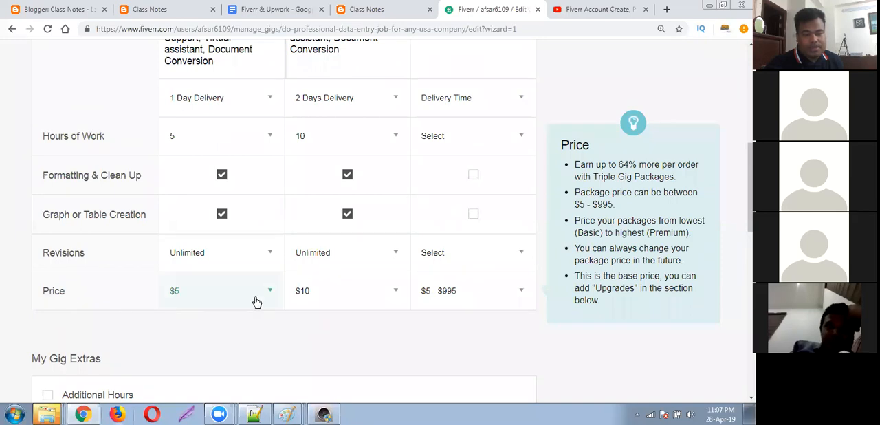
click(471, 295)
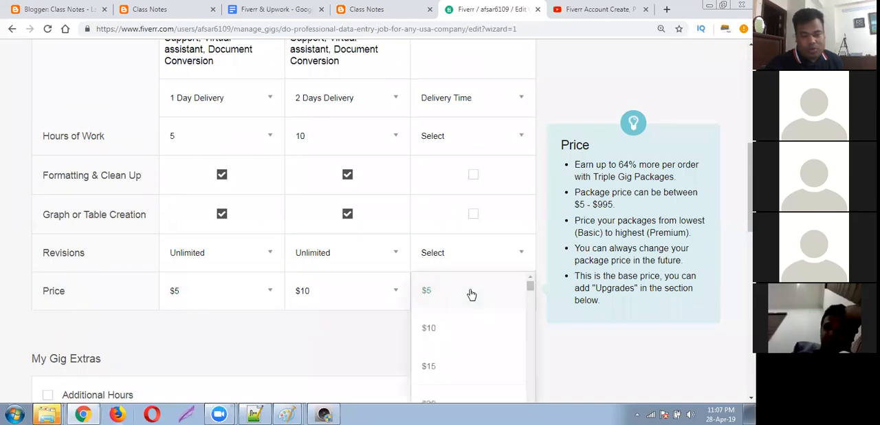
click(430, 364)
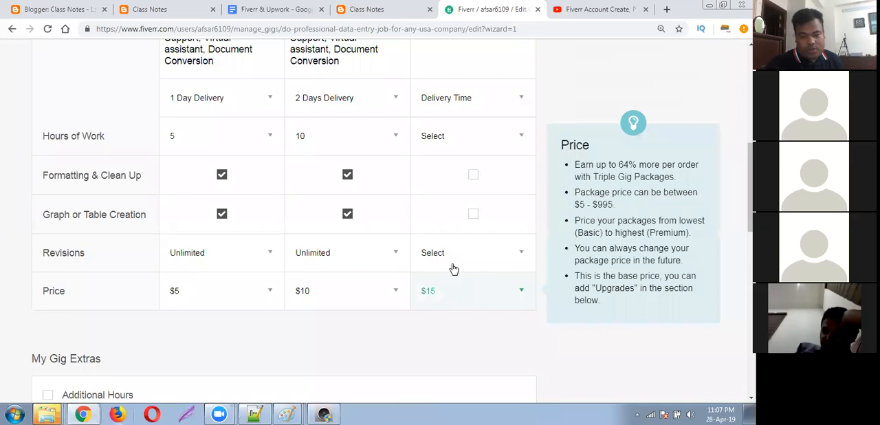
click(456, 260)
scroll(460, 303, down, 5)
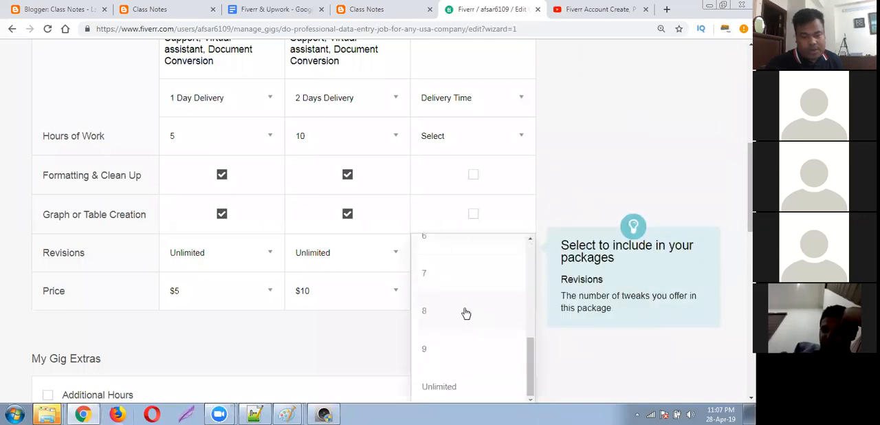
click(449, 131)
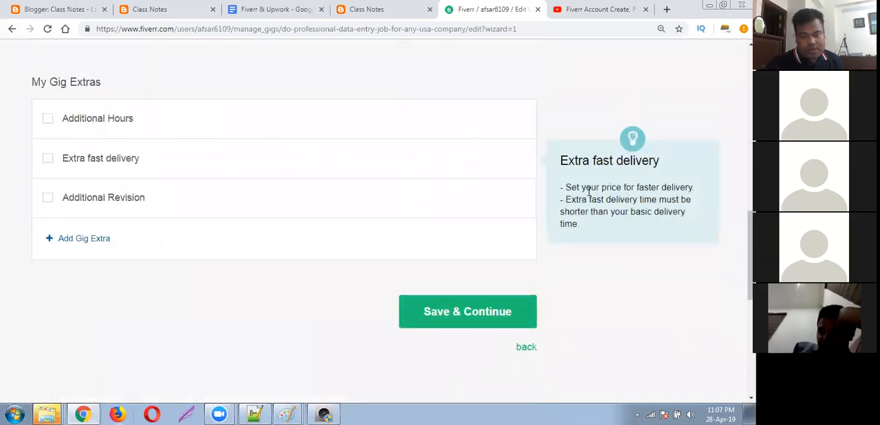
Include Graph or Table Creation and Formatting & Clean Up in the Premium package.
scroll(584, 188, up, 4)
click(472, 215)
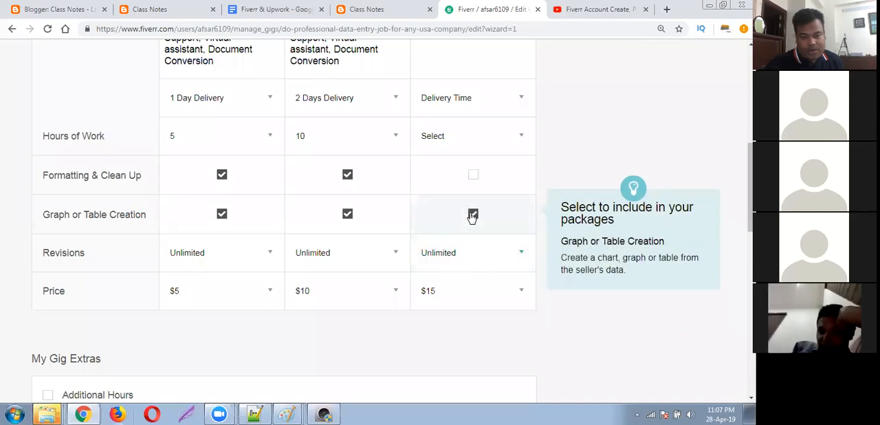
click(472, 175)
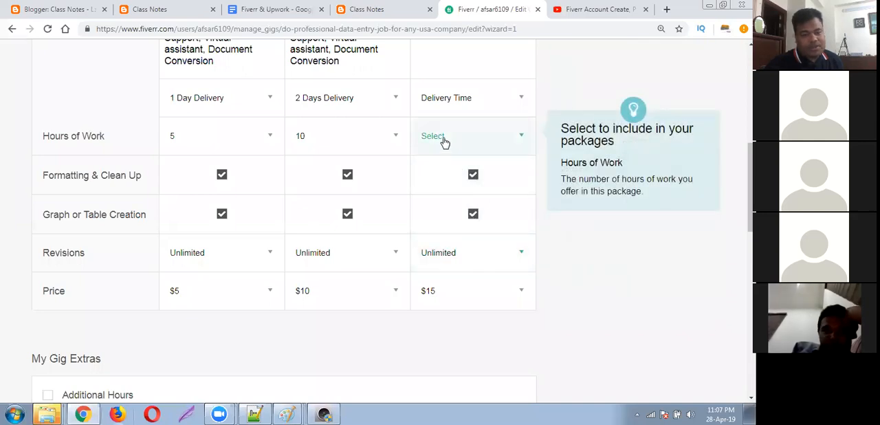
Set the Premium package to 15 hours of work with 3 Days Delivery.
click(479, 140)
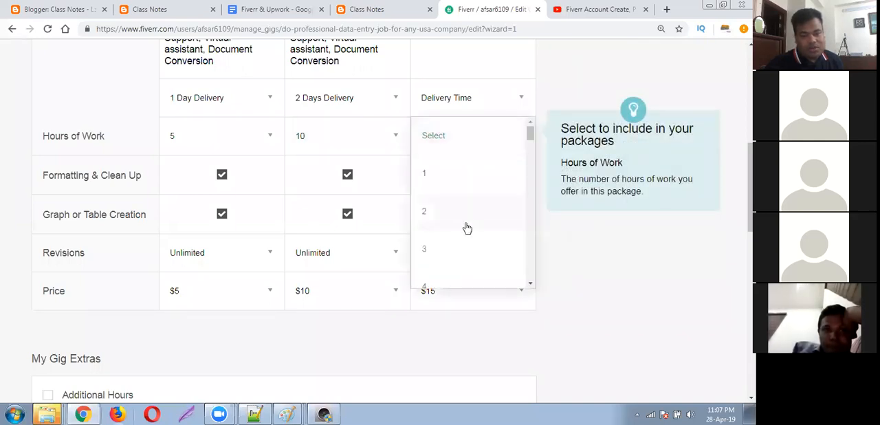
scroll(461, 225, down, 5)
scroll(436, 261, down, 1)
click(430, 265)
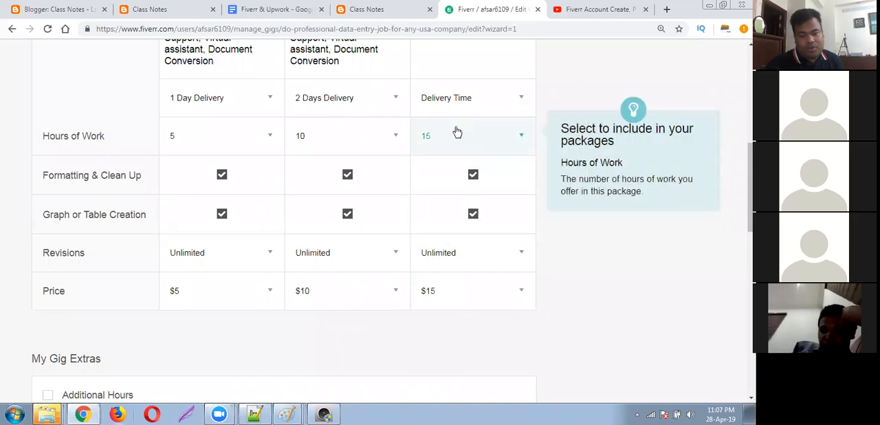
click(472, 98)
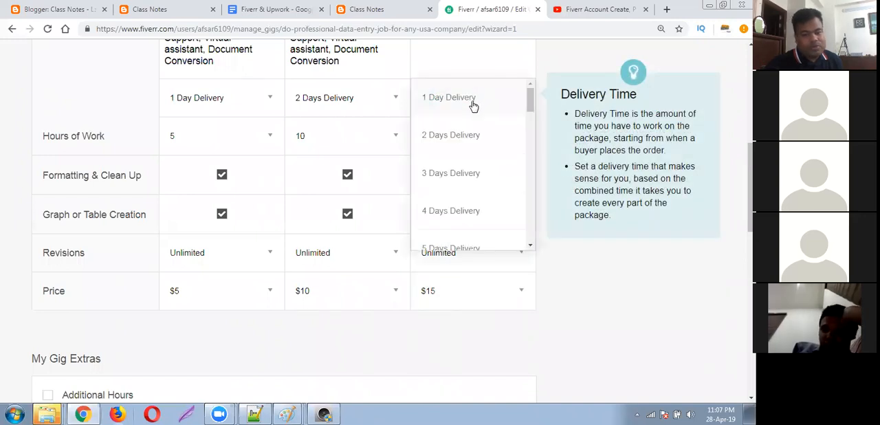
click(466, 174)
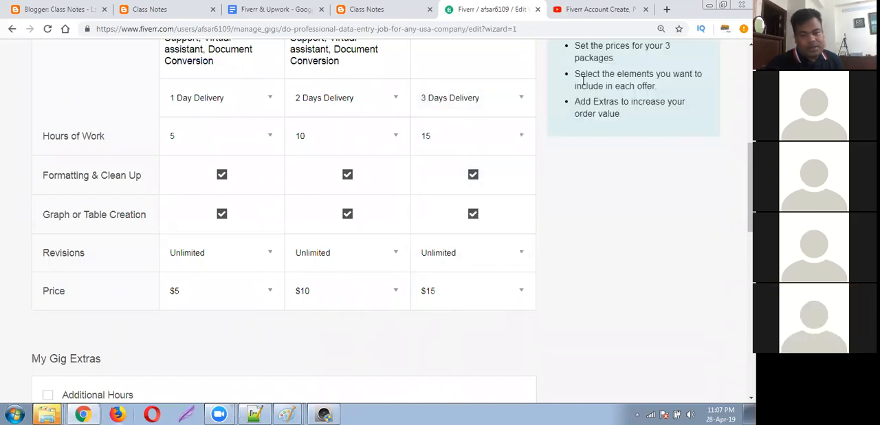
Copy the Standard package's description into the Premium package's description.
scroll(454, 178, up, 3)
click(437, 179)
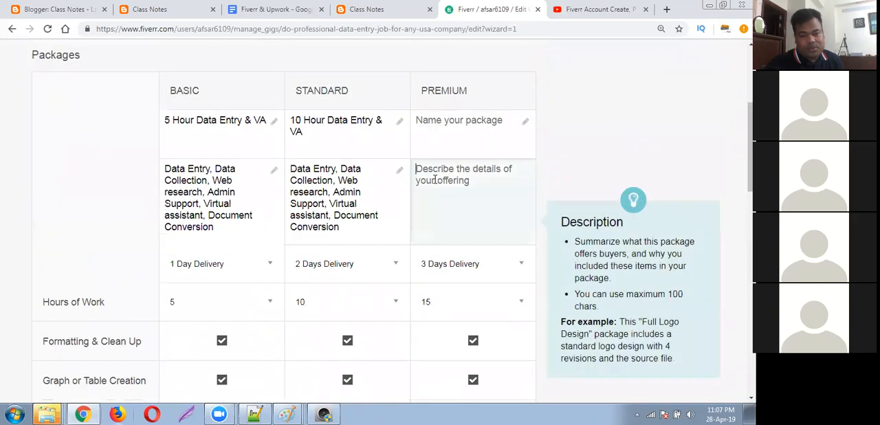
click(349, 230)
drag(339, 217, 289, 169)
right_click(315, 184)
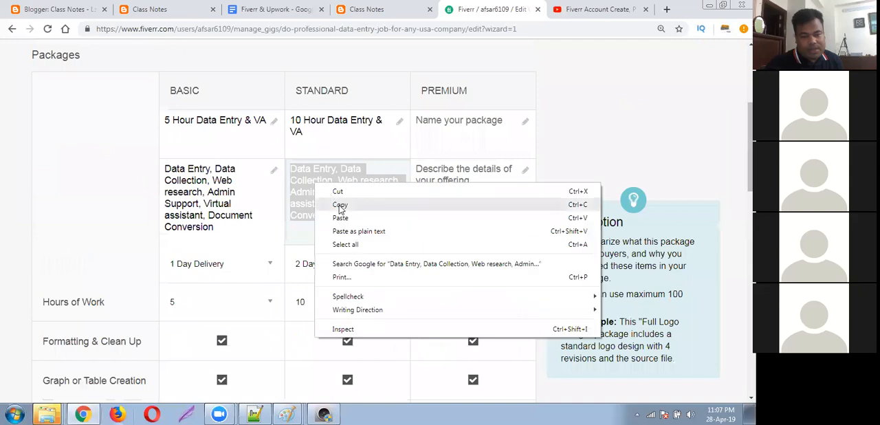
click(340, 203)
click(444, 198)
right_click(438, 176)
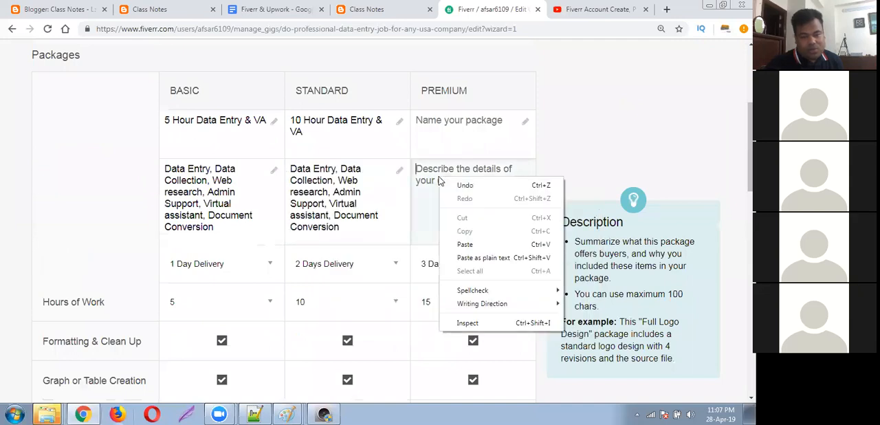
click(473, 249)
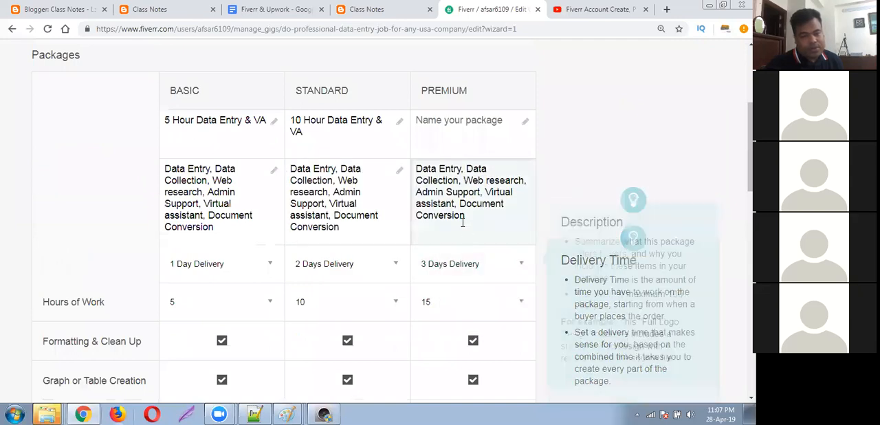
Name the Premium package "15 Hour Data Entry & VA", reusing the Standard package's name with the hours changed to 15.
click(455, 121)
click(313, 130)
right_click(311, 121)
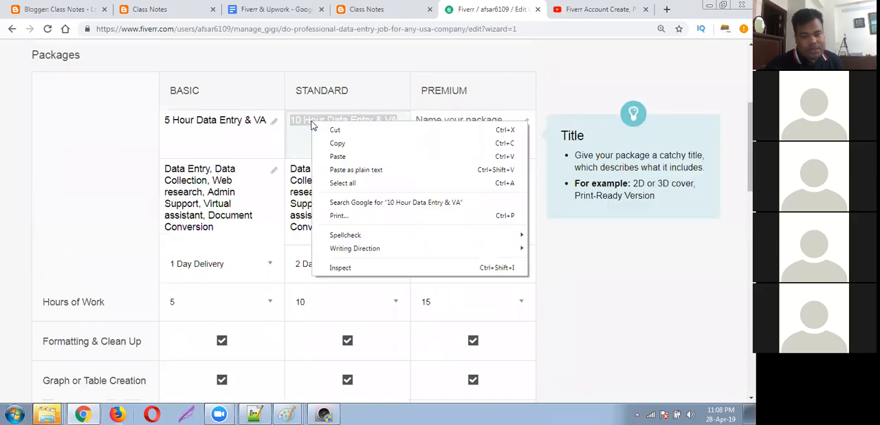
click(337, 140)
click(467, 130)
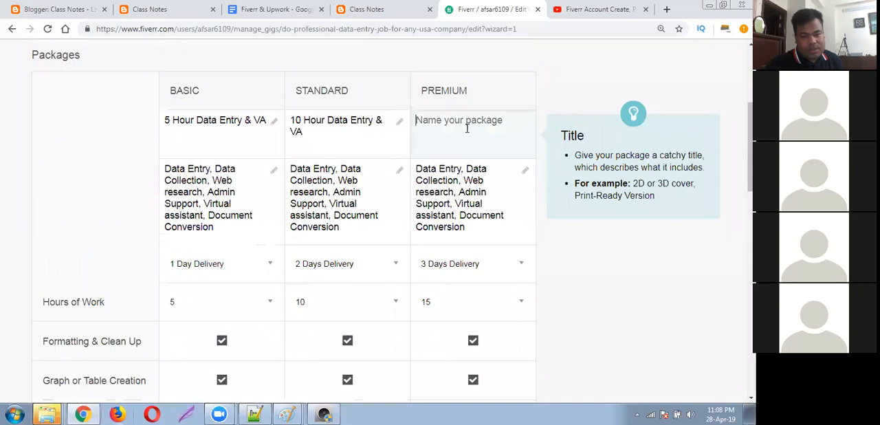
right_click(462, 124)
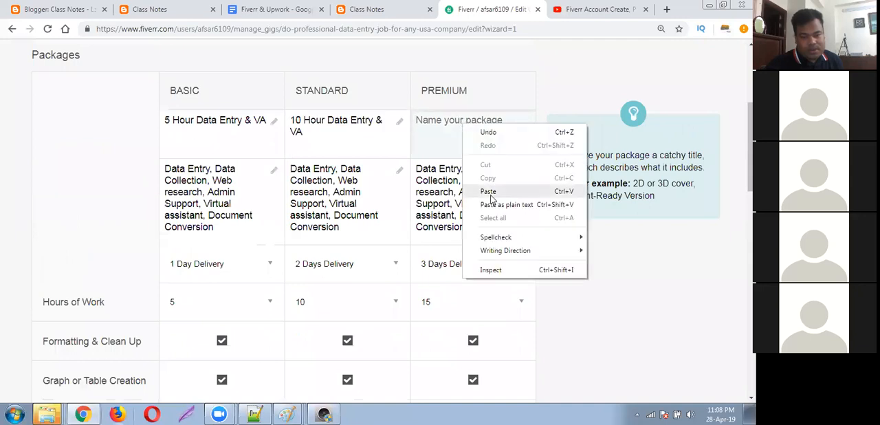
click(488, 191)
click(426, 119)
key(BackSpace)
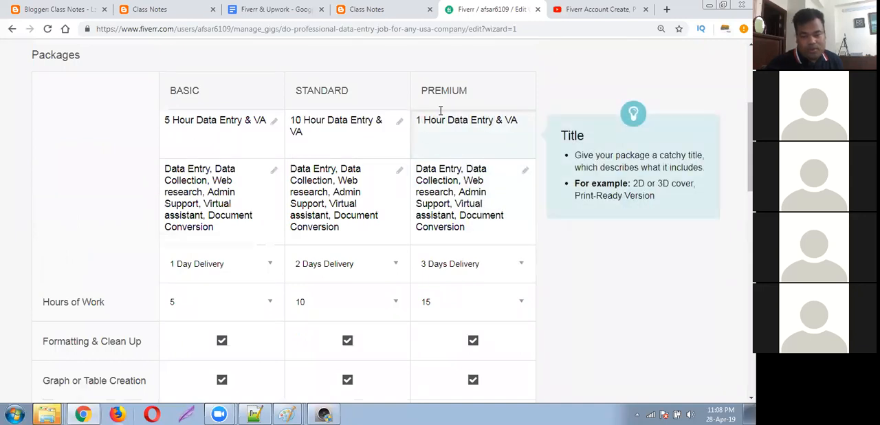
text(5)
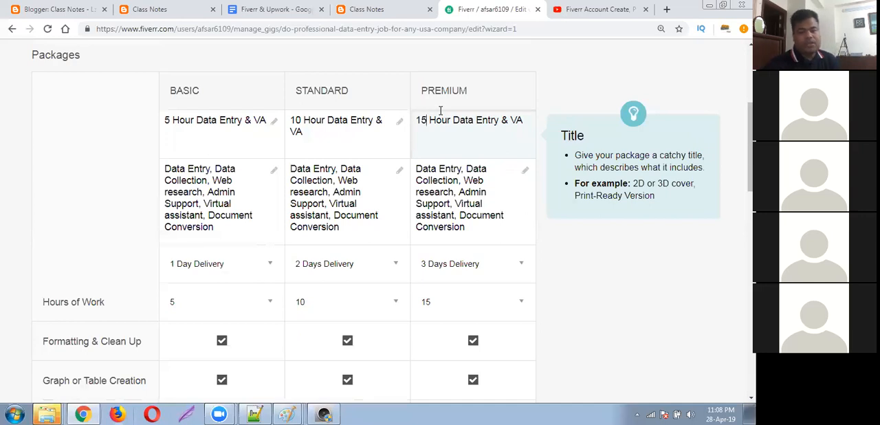
click(392, 369)
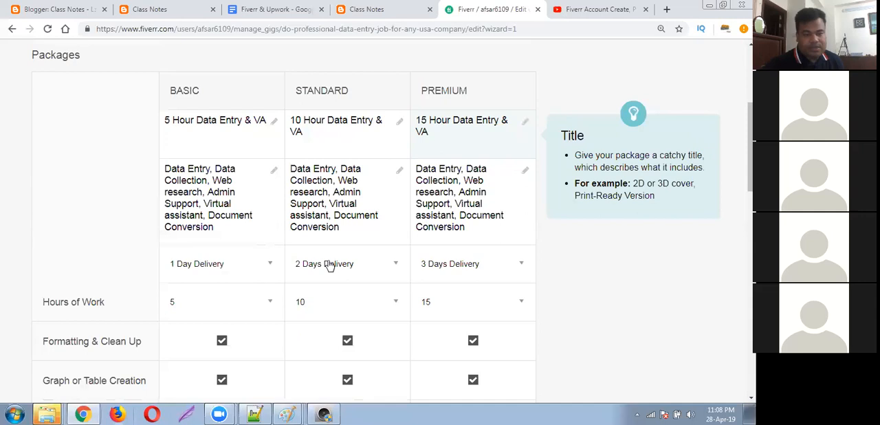
Review the names, descriptions, delivery times, hours, included services, revisions and prices of all three packages.
scroll(325, 263, down, 4)
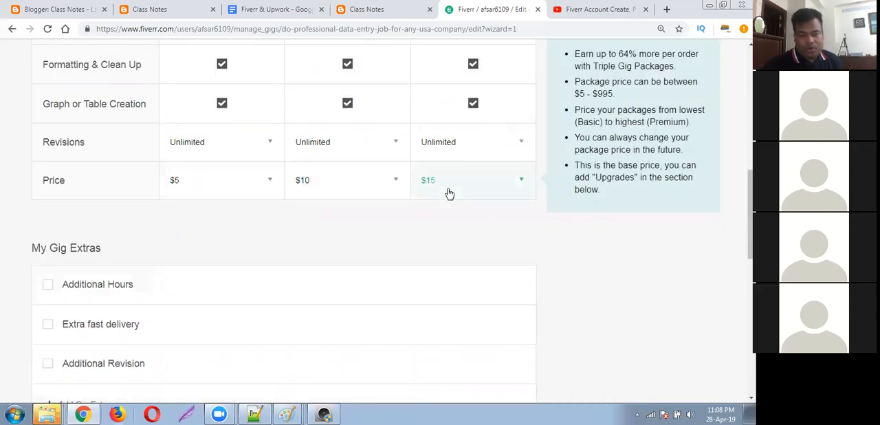
scroll(448, 190, up, 2)
scroll(222, 343, up, 2)
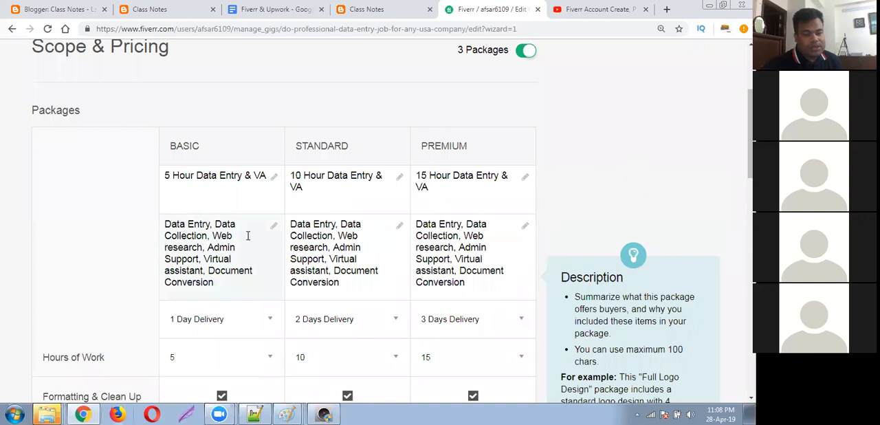
scroll(440, 253, down, 1)
scroll(440, 253, down, 1)
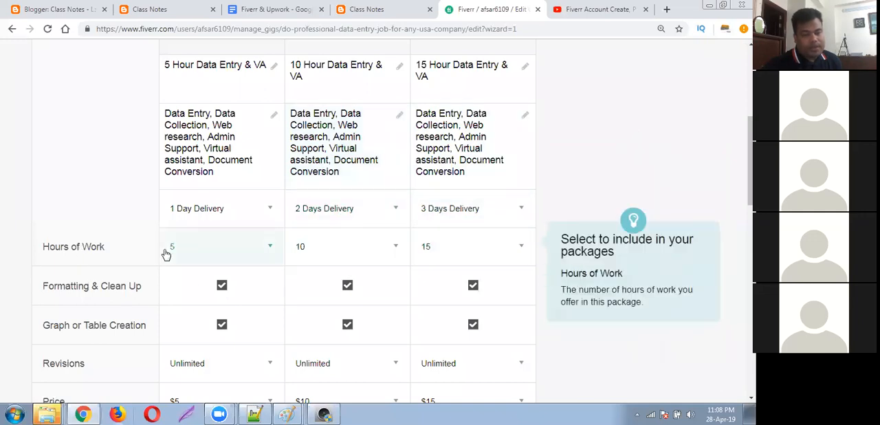
scroll(206, 313, down, 2)
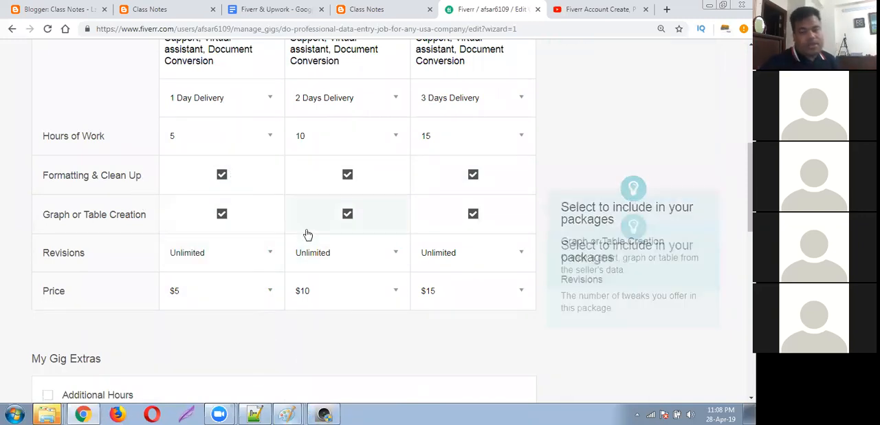
scroll(304, 235, up, 5)
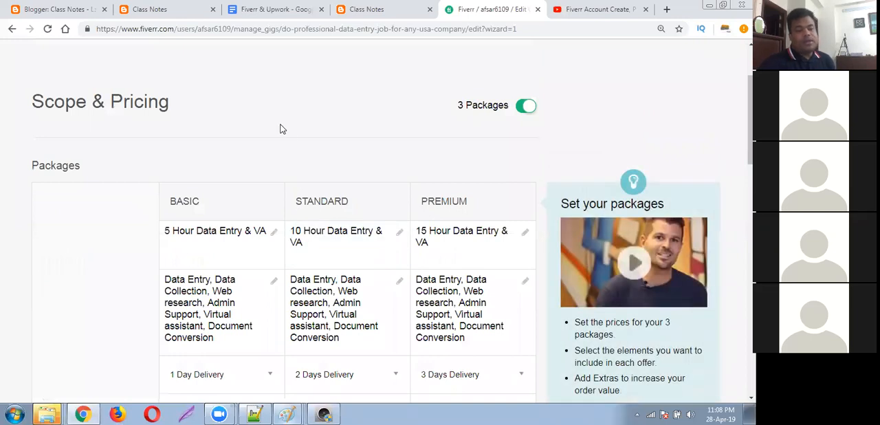
scroll(279, 123, down, 1)
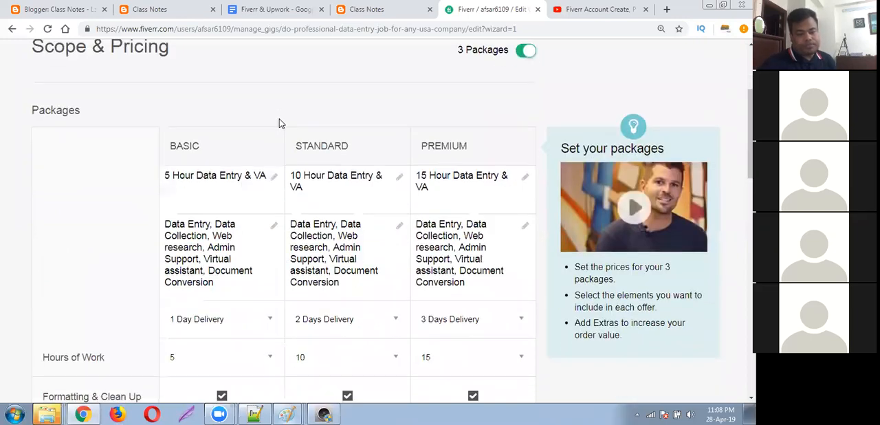
scroll(279, 123, down, 1)
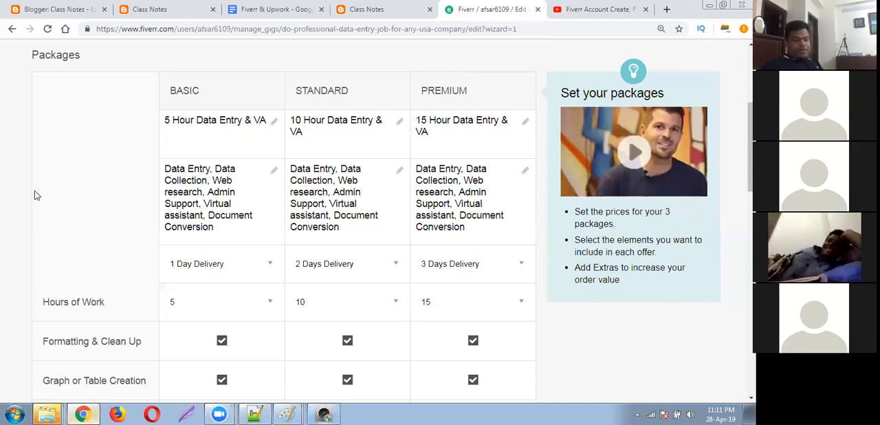
mouse_move(114, 187)
scroll(113, 187, down, 1)
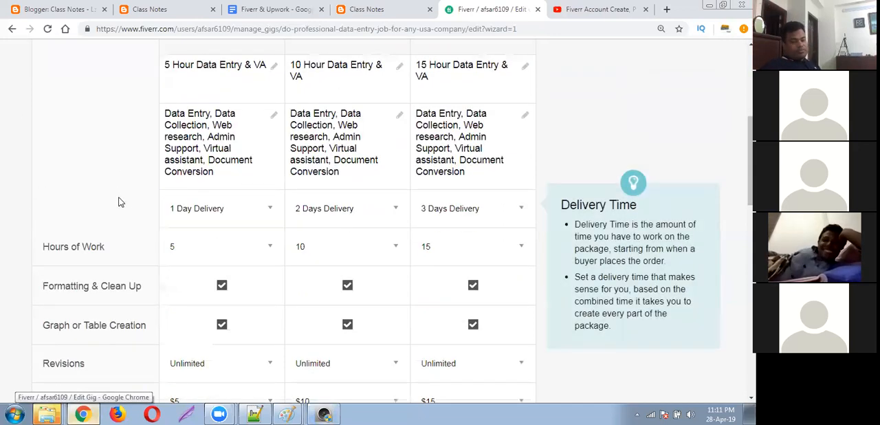
Review the three packages and the gig extras, and save the pricing to continue to the gig's description and FAQ.
scroll(118, 212, down, 3)
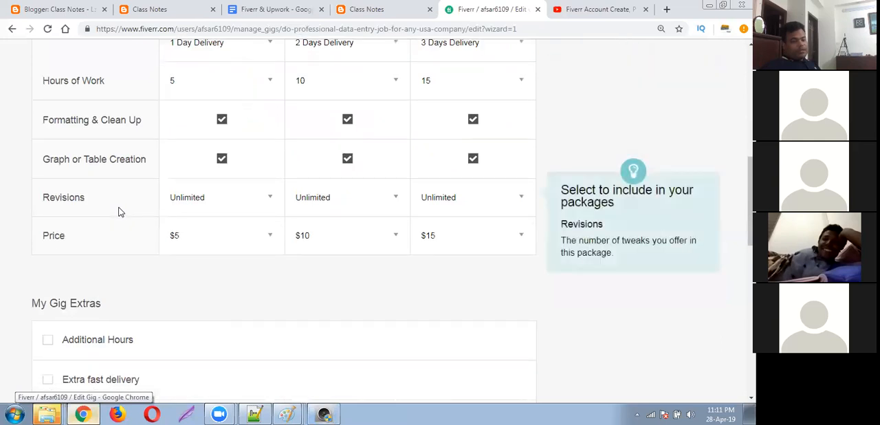
scroll(118, 212, up, 4)
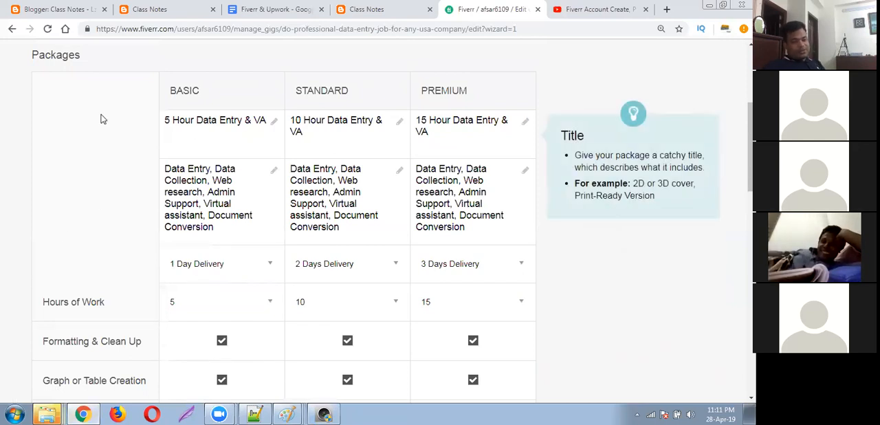
scroll(115, 254, down, 3)
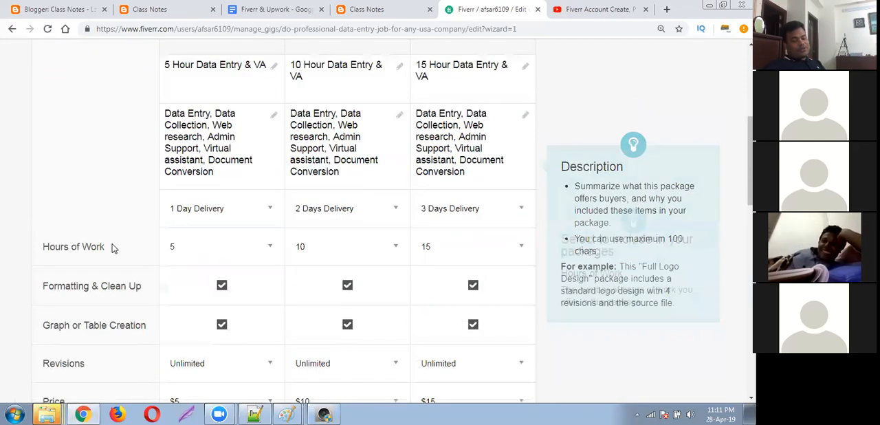
scroll(112, 246, down, 3)
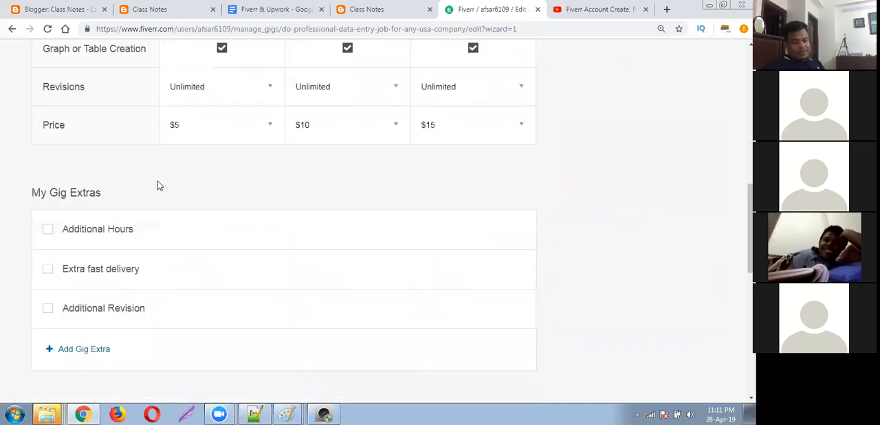
scroll(196, 192, down, 3)
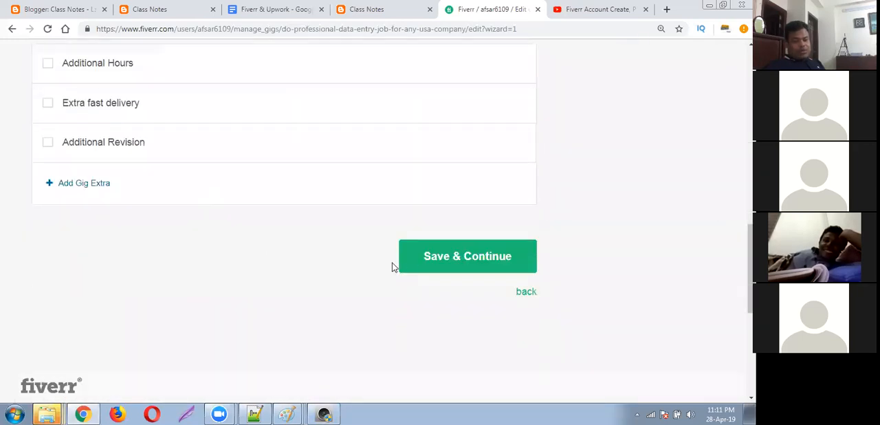
click(447, 260)
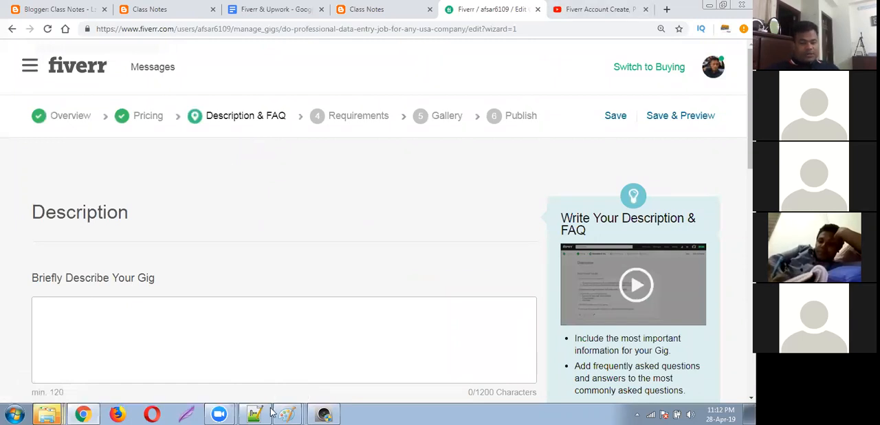
Begin the gig description with a heading made of a row of ">" characters followed by "WELCOME TO MY GIG".
click(250, 300)
click(275, 314)
scroll(323, 327, down, 2)
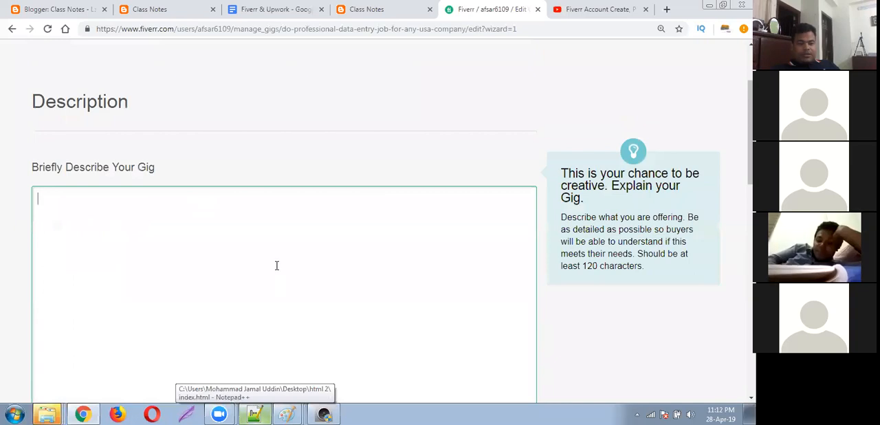
scroll(276, 266, up, 1)
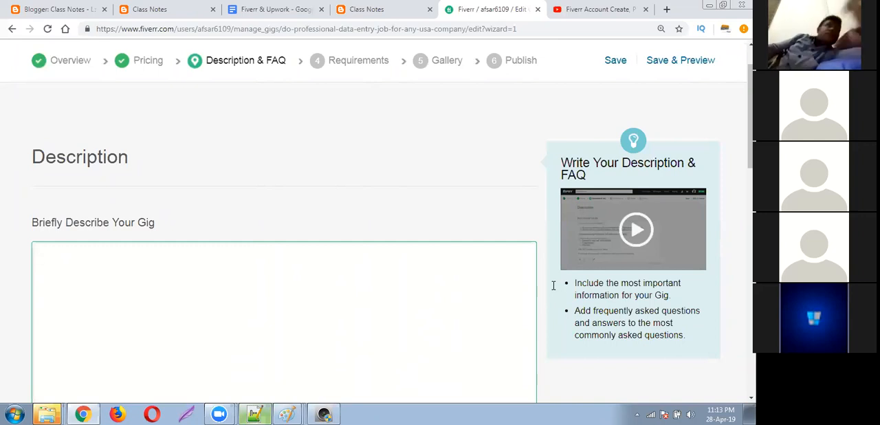
click(520, 276)
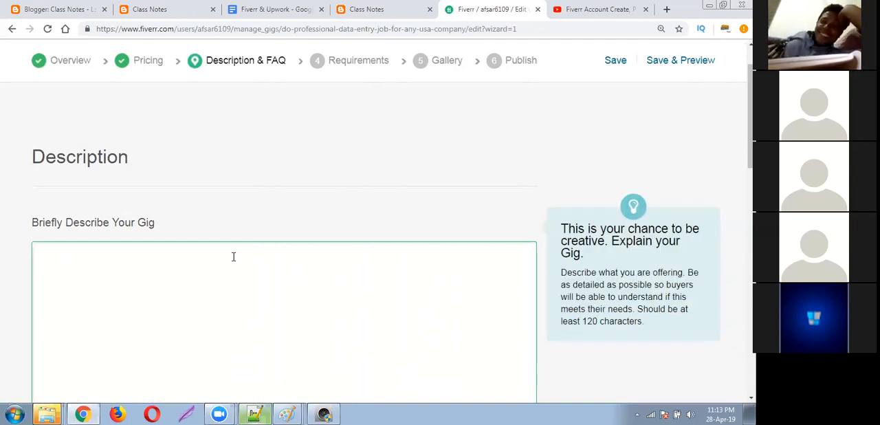
scroll(233, 256, down, 2)
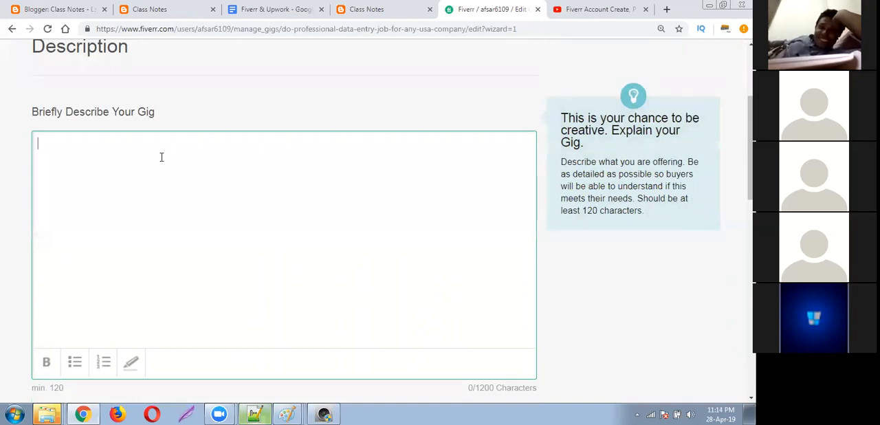
text(>>>>>)
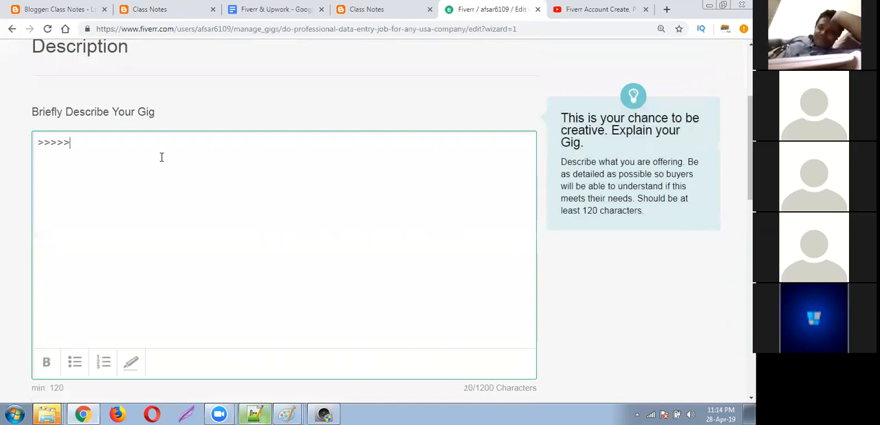
text(>>>>>>>>>>>>>>>>)
text( WElco)
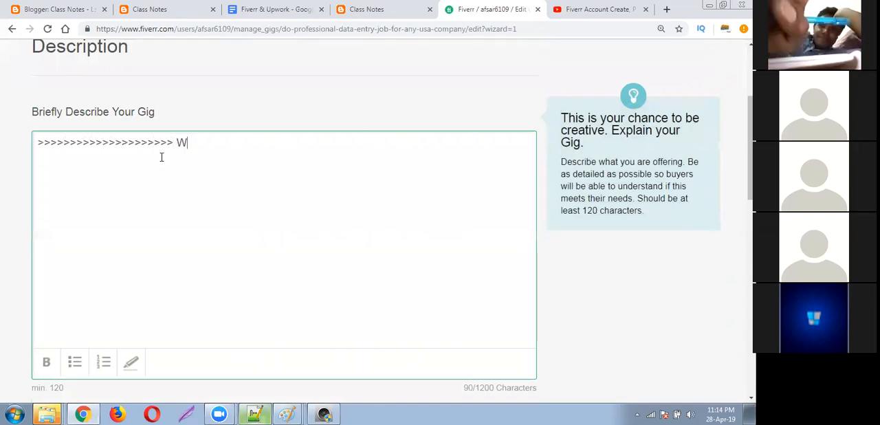
key(BackSpace)
key(BackSpace)
key(BackSpace)
key(BackSpace)
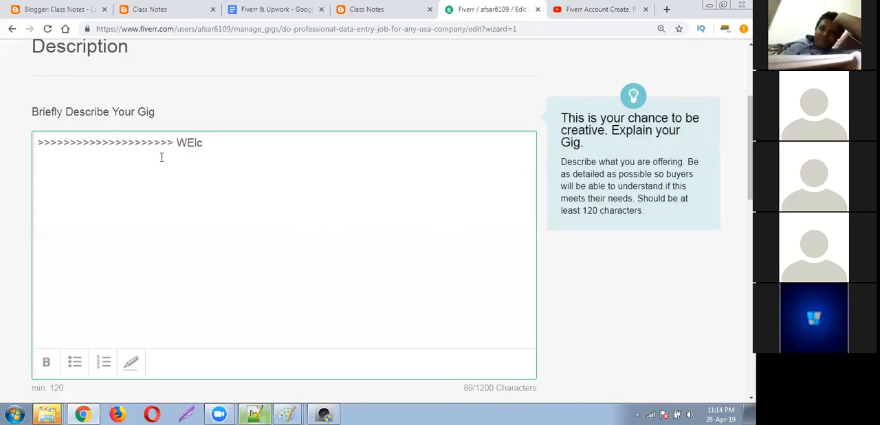
text(EL)
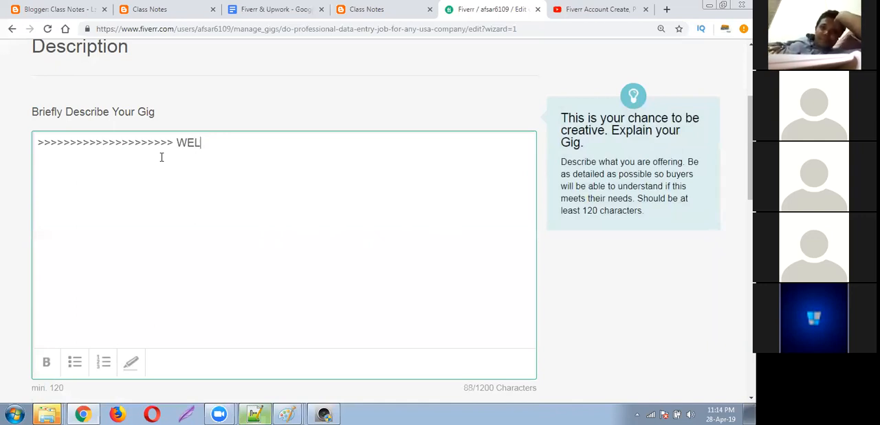
text(COME TO MY GIG)
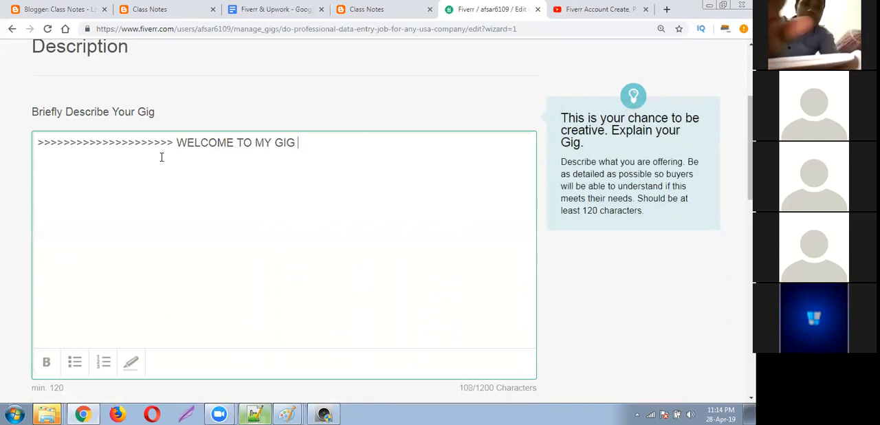
text( >>)
key(BackSpace)
key(BackSpace)
key(BackSpace)
text(?)
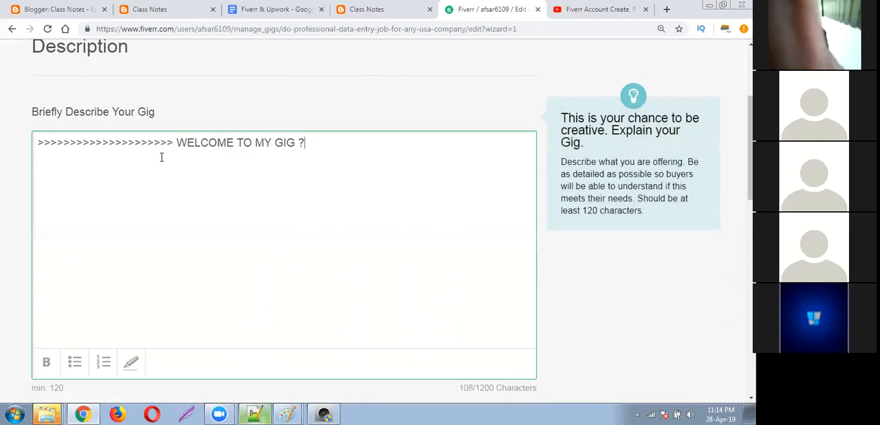
key(BackSpace)
key(BackSpace)
text(>>>)
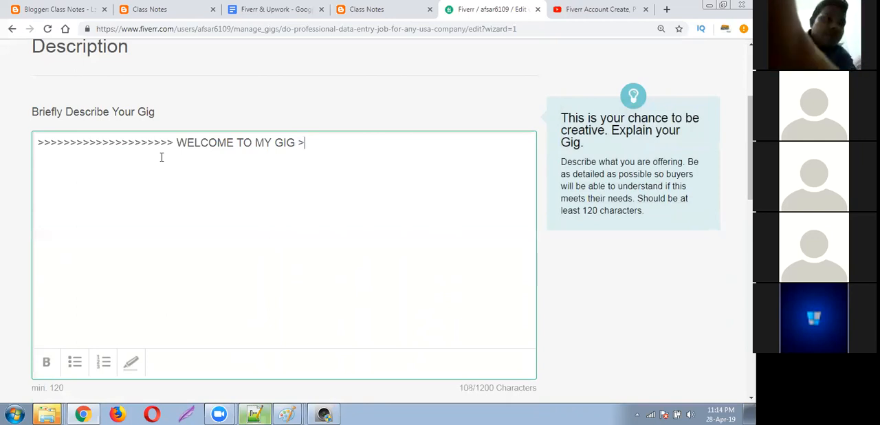
text(>>>>>)
key(BackSpace)
key(BackSpace)
key(BackSpace)
key(BackSpace)
key(BackSpace)
key(BackSpace)
key(BackSpace)
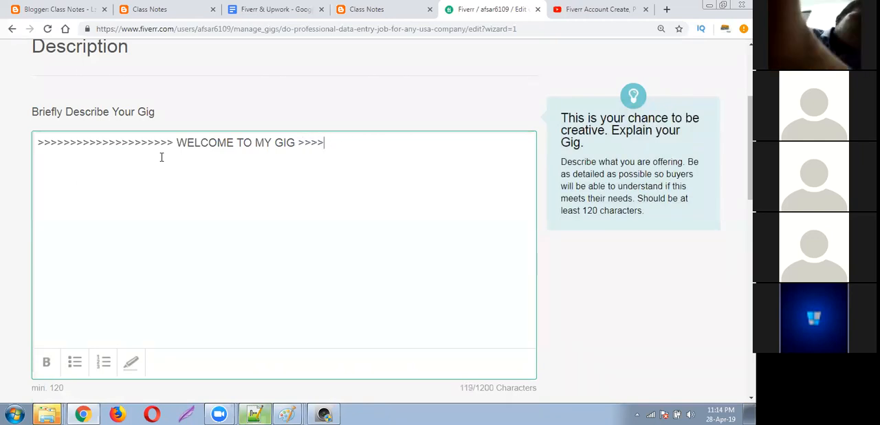
key(BackSpace)
Close the "WELCOME TO MY GIG" heading with a matching row of "<" characters and start a new paragraph.
text(<<<<<<<<<<<<<<<<<<<<)
key(Return)
key(Return)
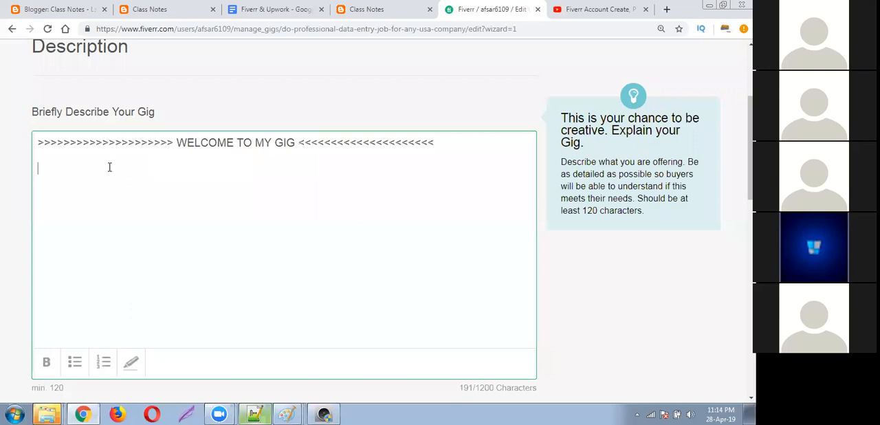
Write the description's opening sentence "Data entry is a very important and sensitive job for any business organization.".
text(d)
key(BackSpace)
key(BackSpace)
key(BackSpace)
key(BackSpace)
text(Data entry is a)
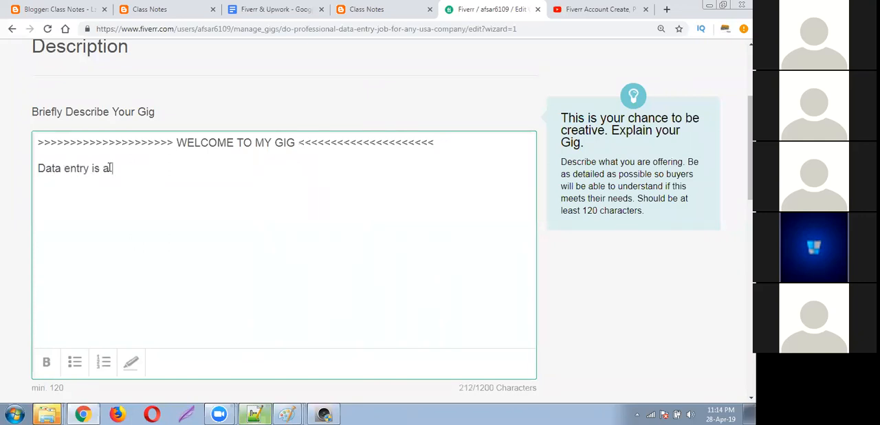
text( very important and sensit)
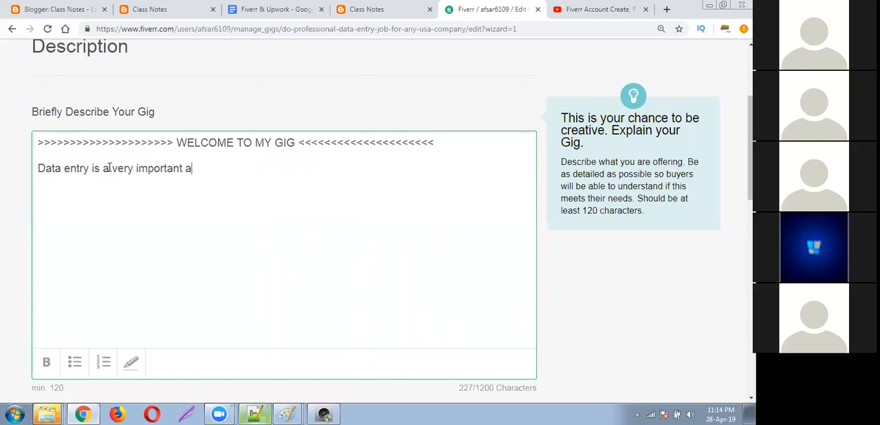
text(iv)
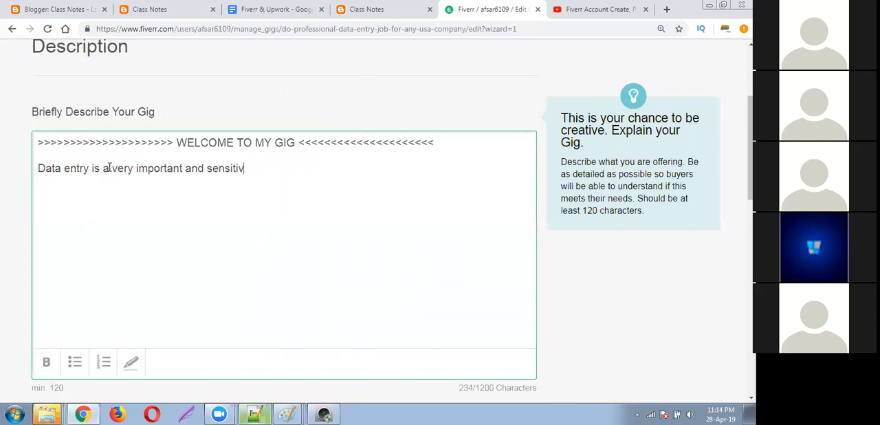
text(e job for any busines)
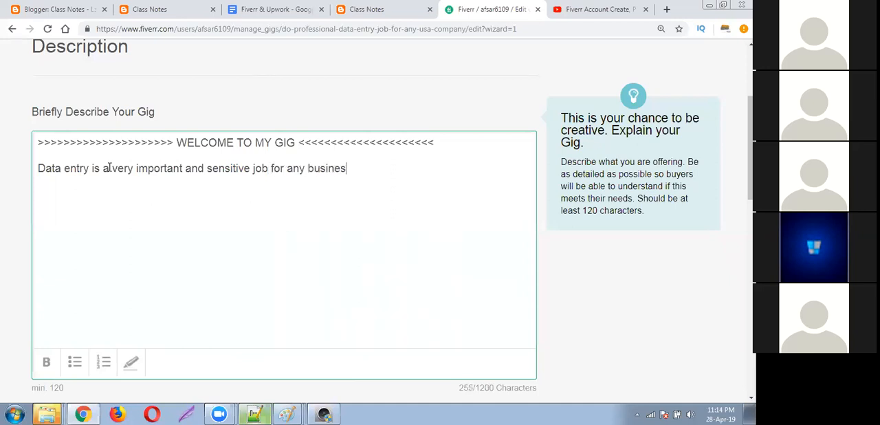
text(s organization.)
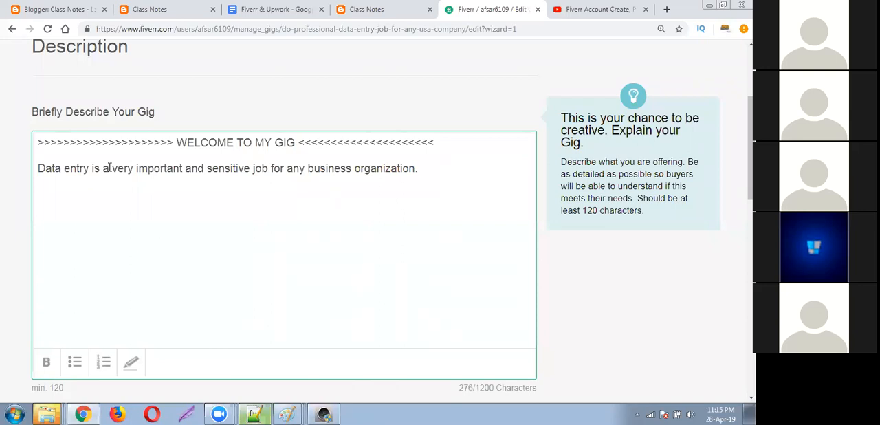
Add the sentence "Each Data entry should correct." to the description's first paragraph.
text(Each Data entry s)
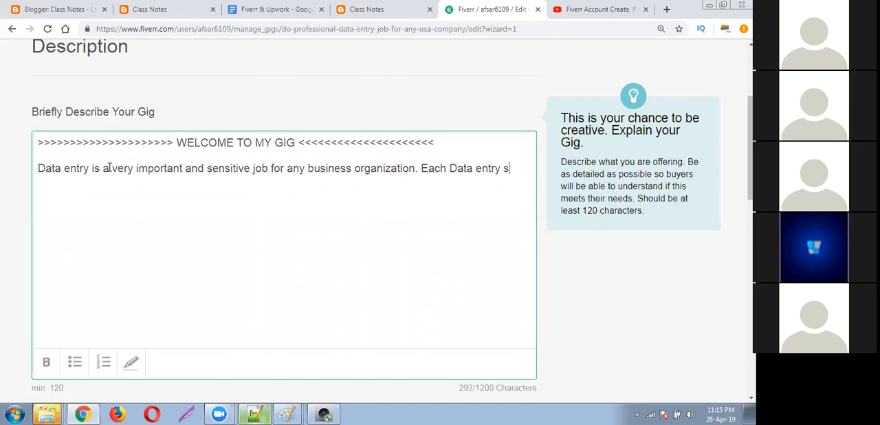
text(hould)
text( cor)
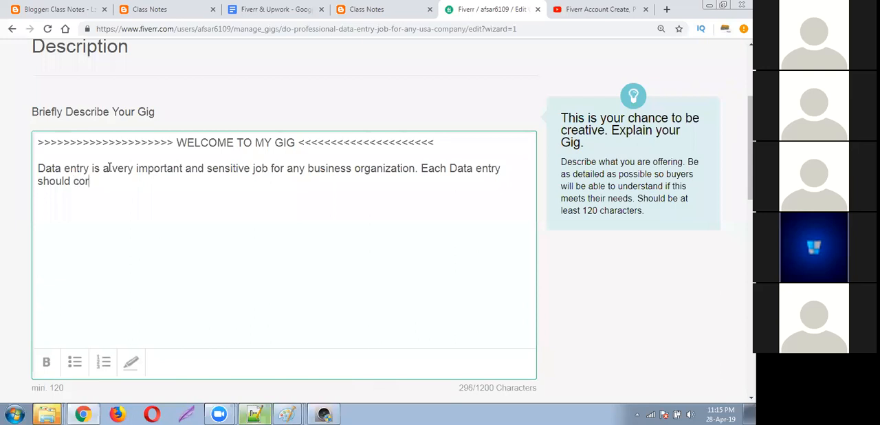
text(rect. I am confie)
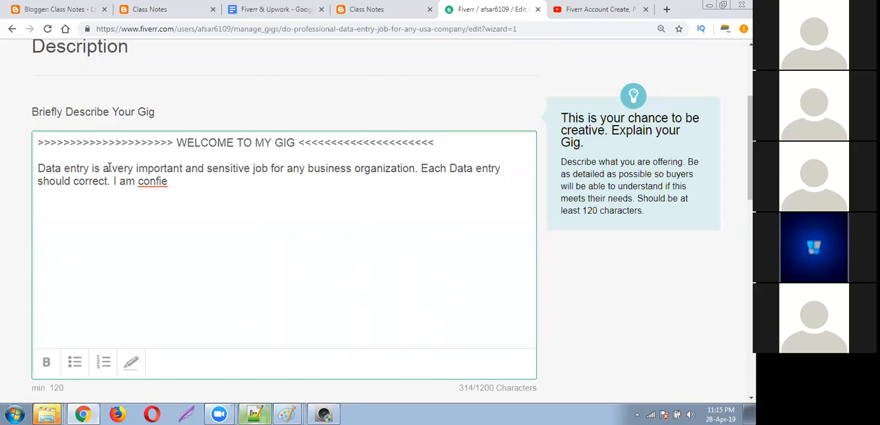
Continue the paragraph with "I am confident that I can completed all ki".
key(BackSpace)
text(dent that)
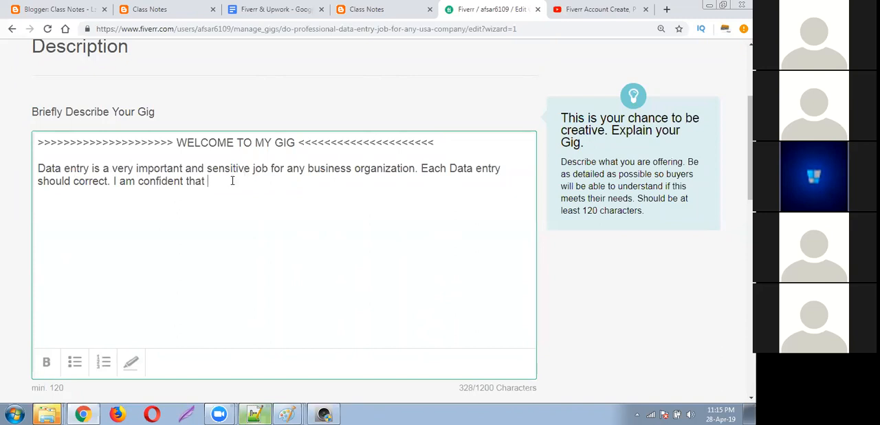
text(I can completed all ki)
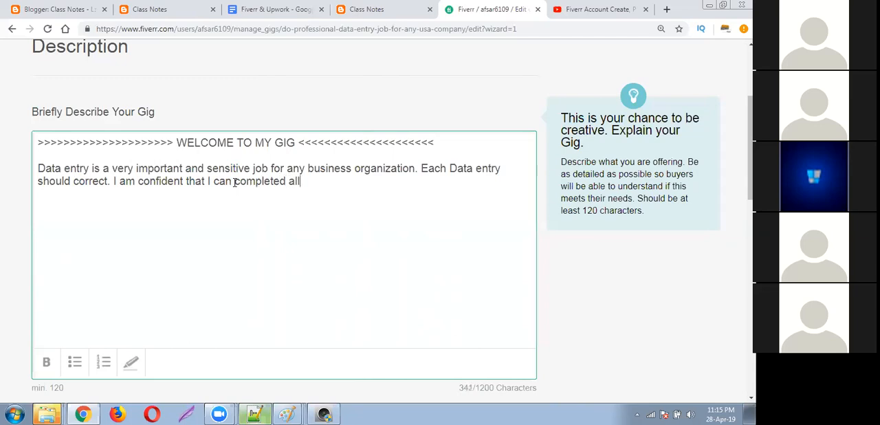